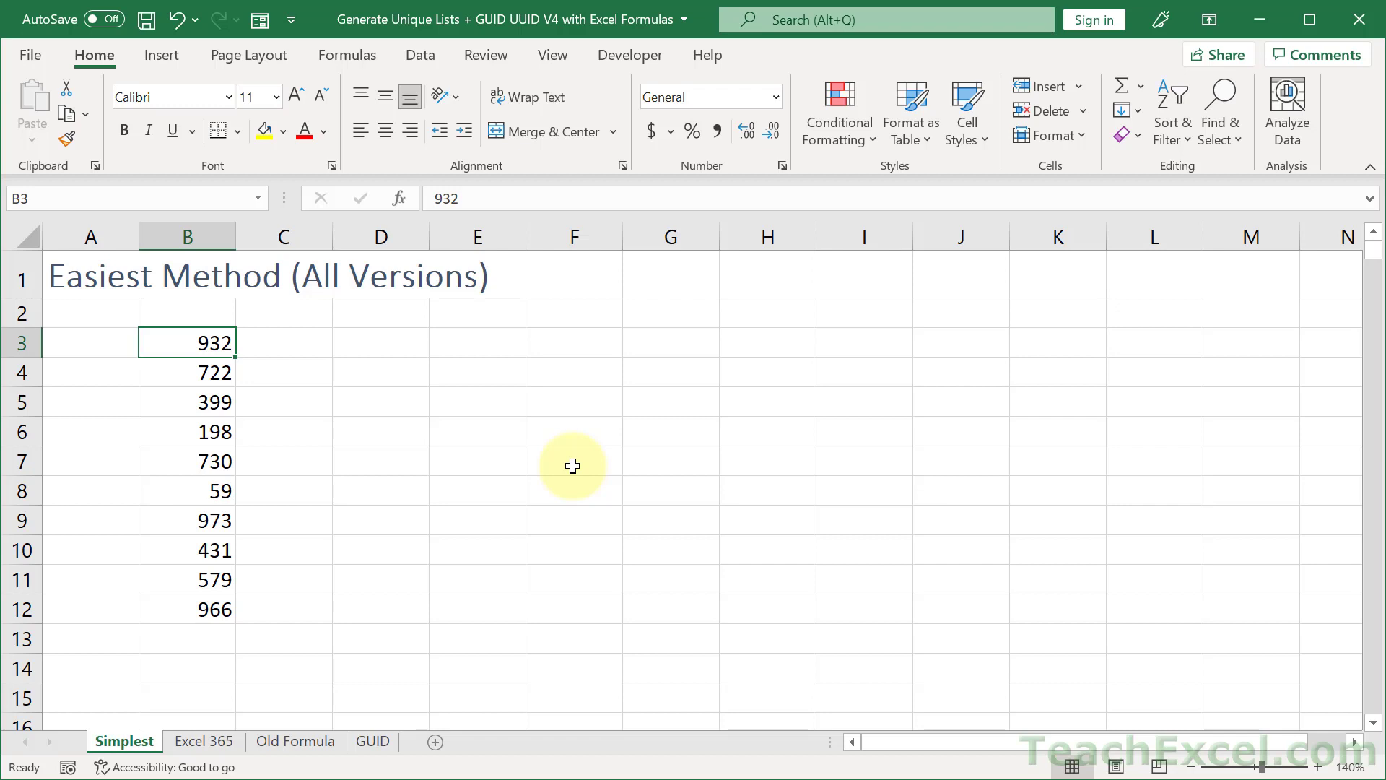
Look through the GUID, Old Formula and Excel 365 sheets, and return to the Simplest sheet.
left_click(364, 748)
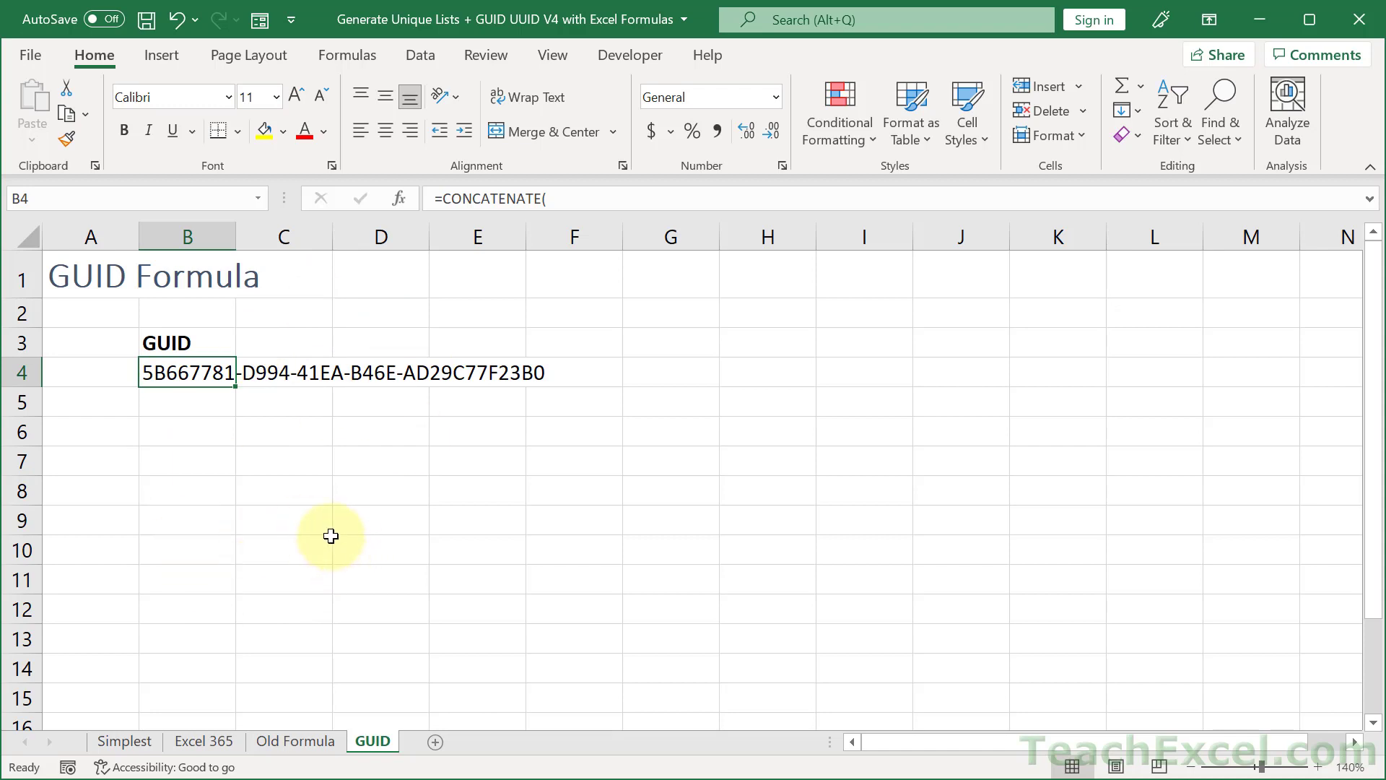
left_click(270, 748)
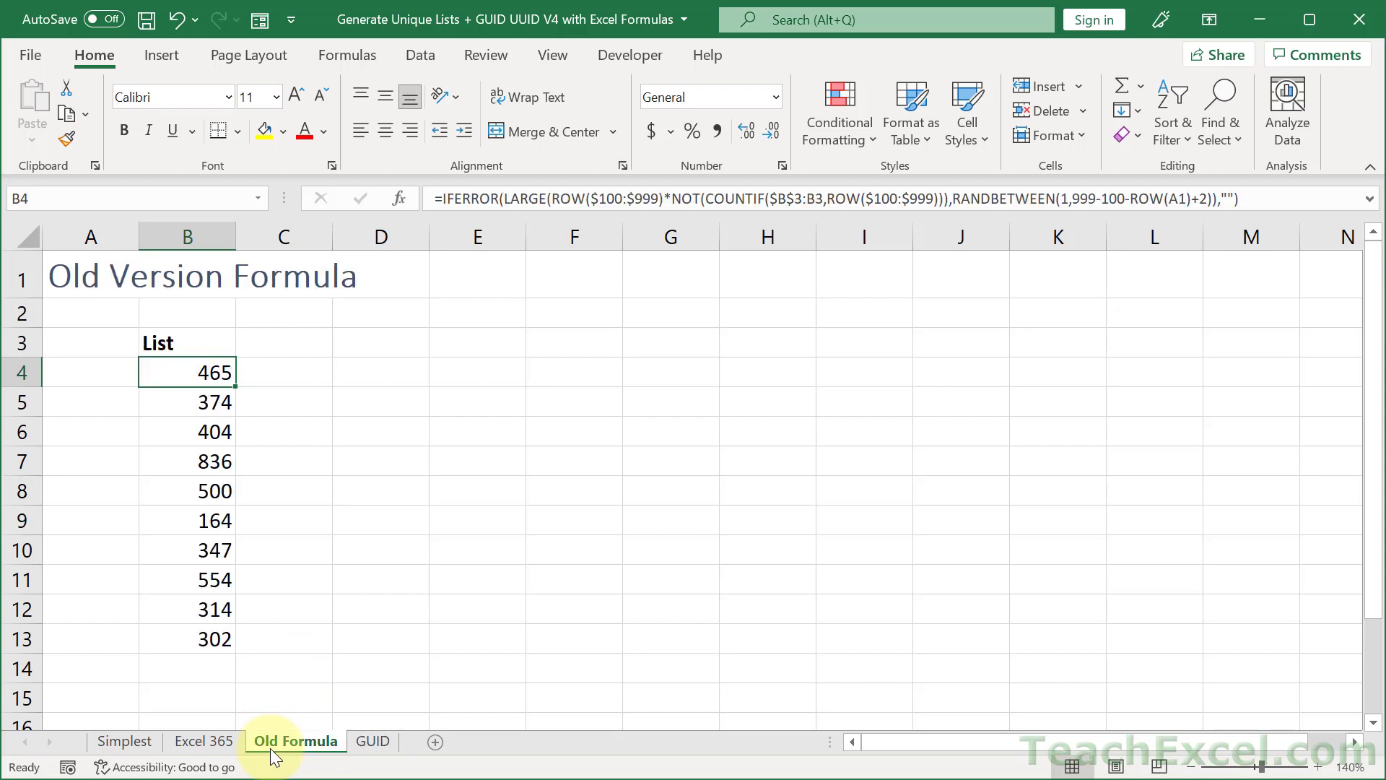
left_click(199, 743)
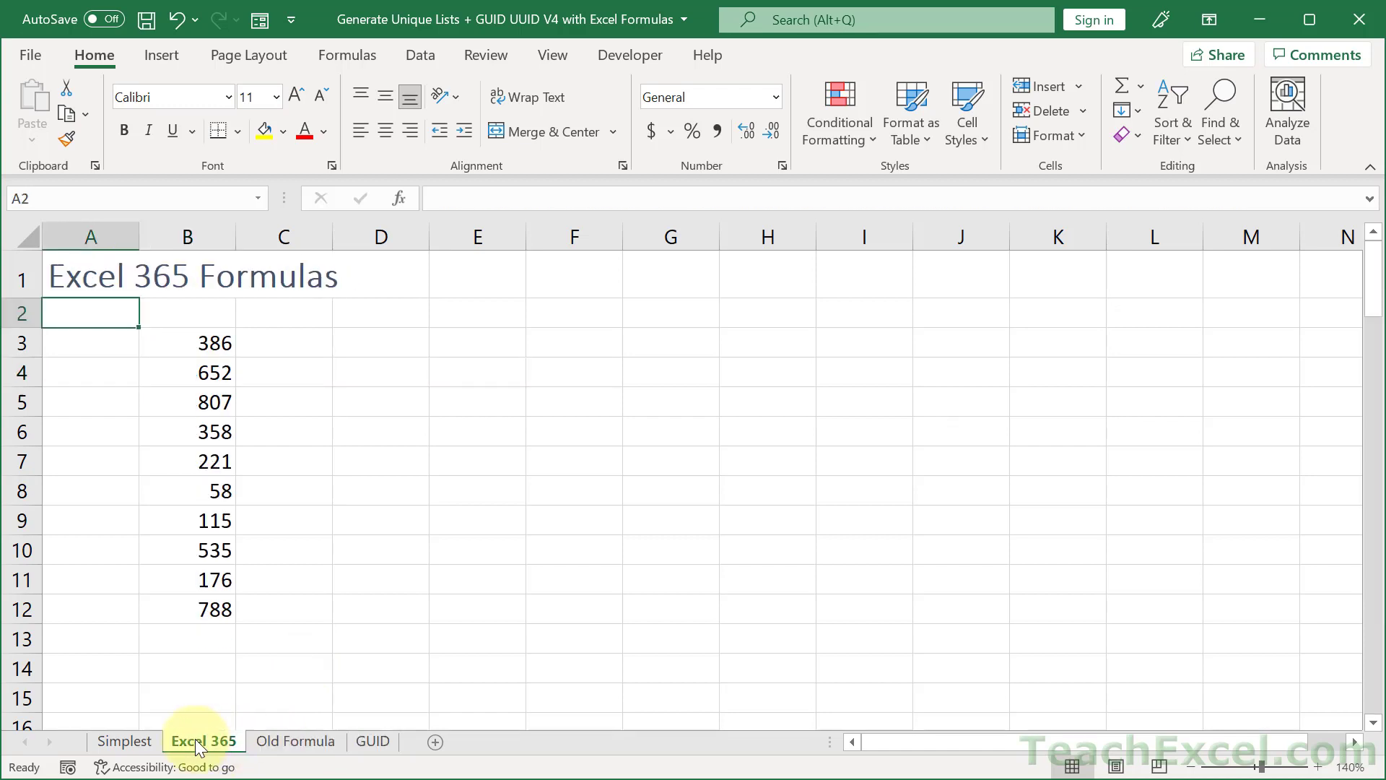
left_click(126, 745)
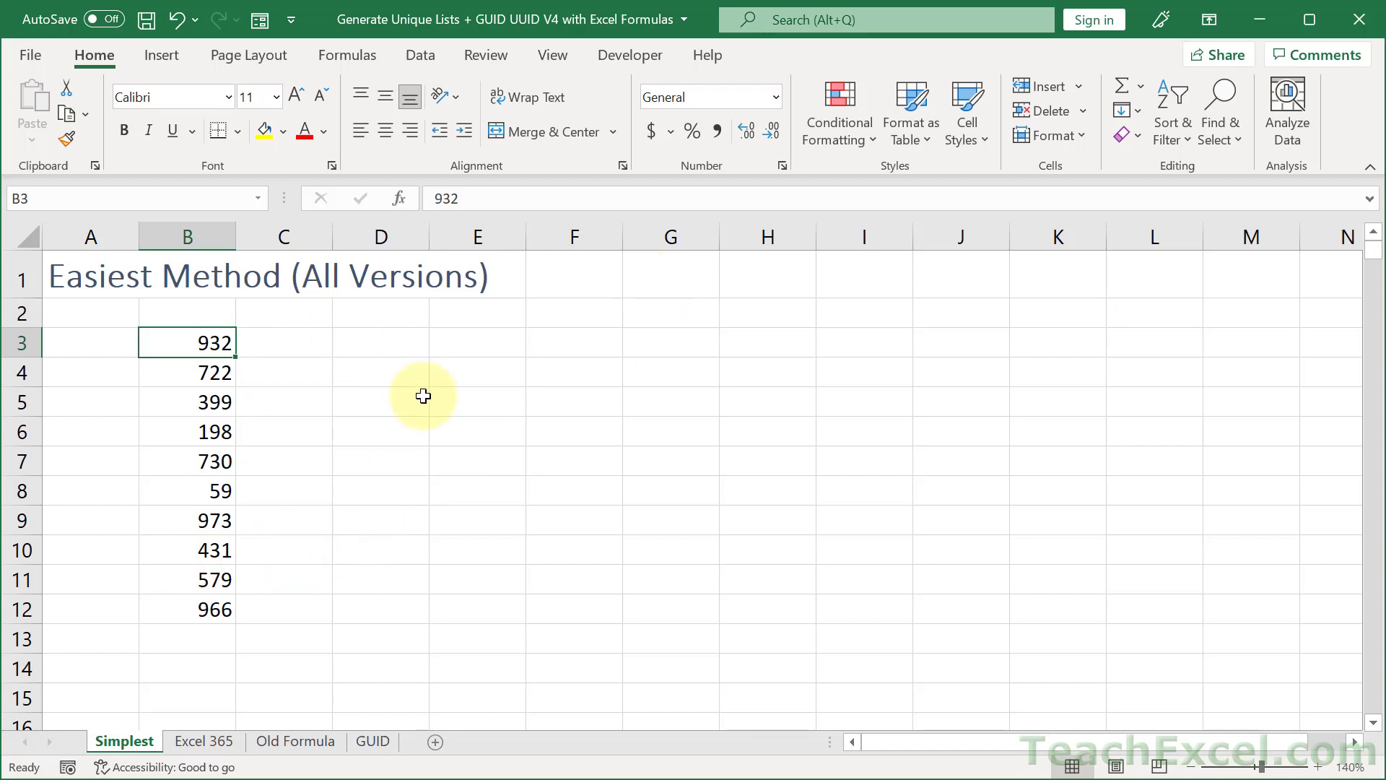
Enter 1 in D3 and 2 in D4, and extend the number series down to D13.
left_click(370, 339)
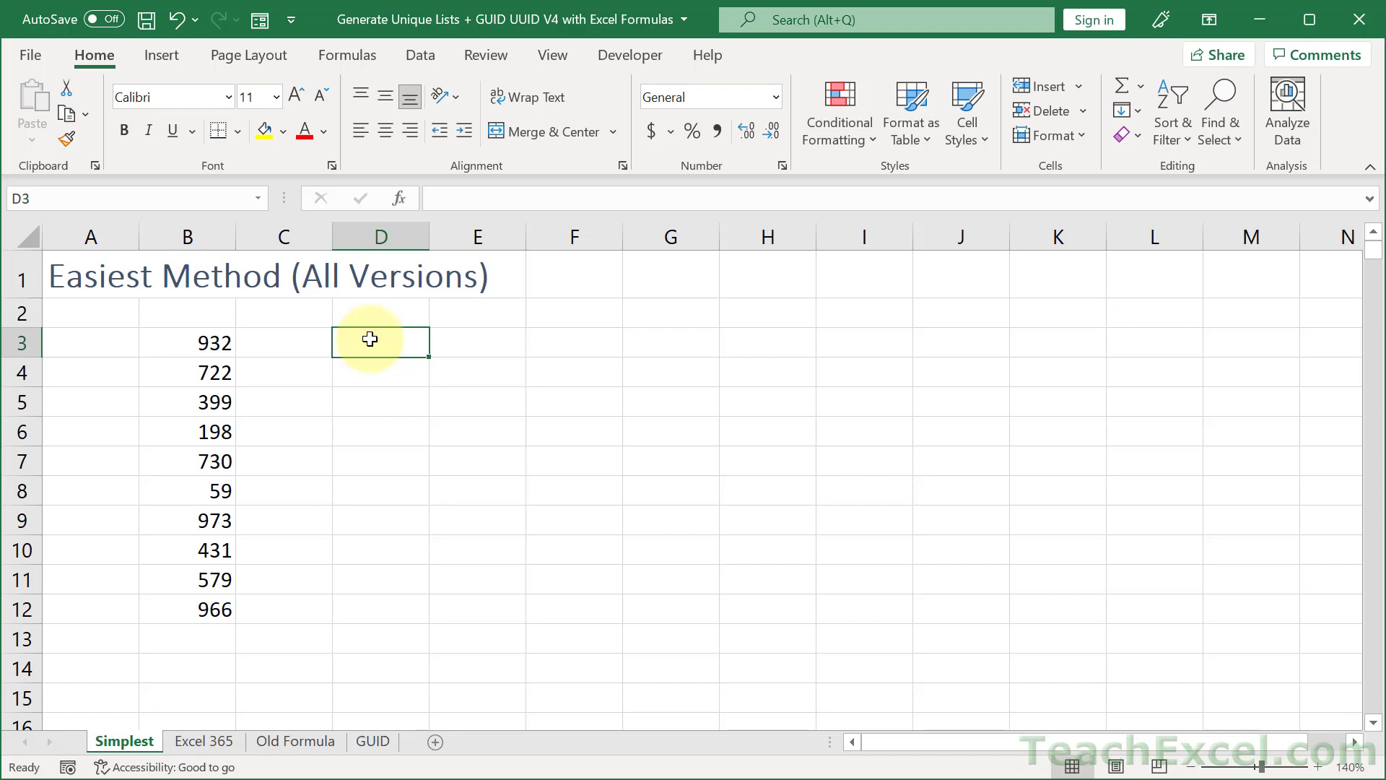
type("1")
key("Return")
type("2")
key("ctrl+Return")
key("Return")
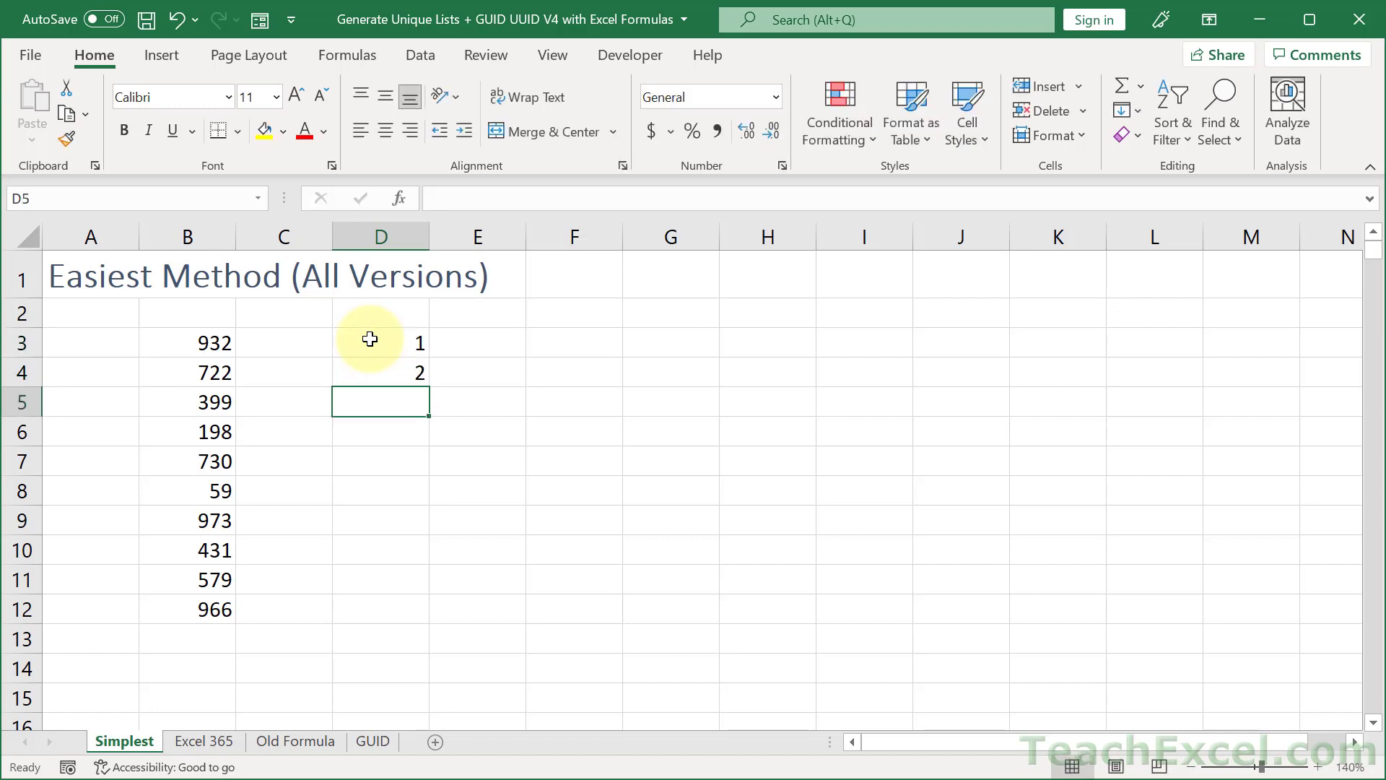
left_click_drag(370, 338, 396, 647)
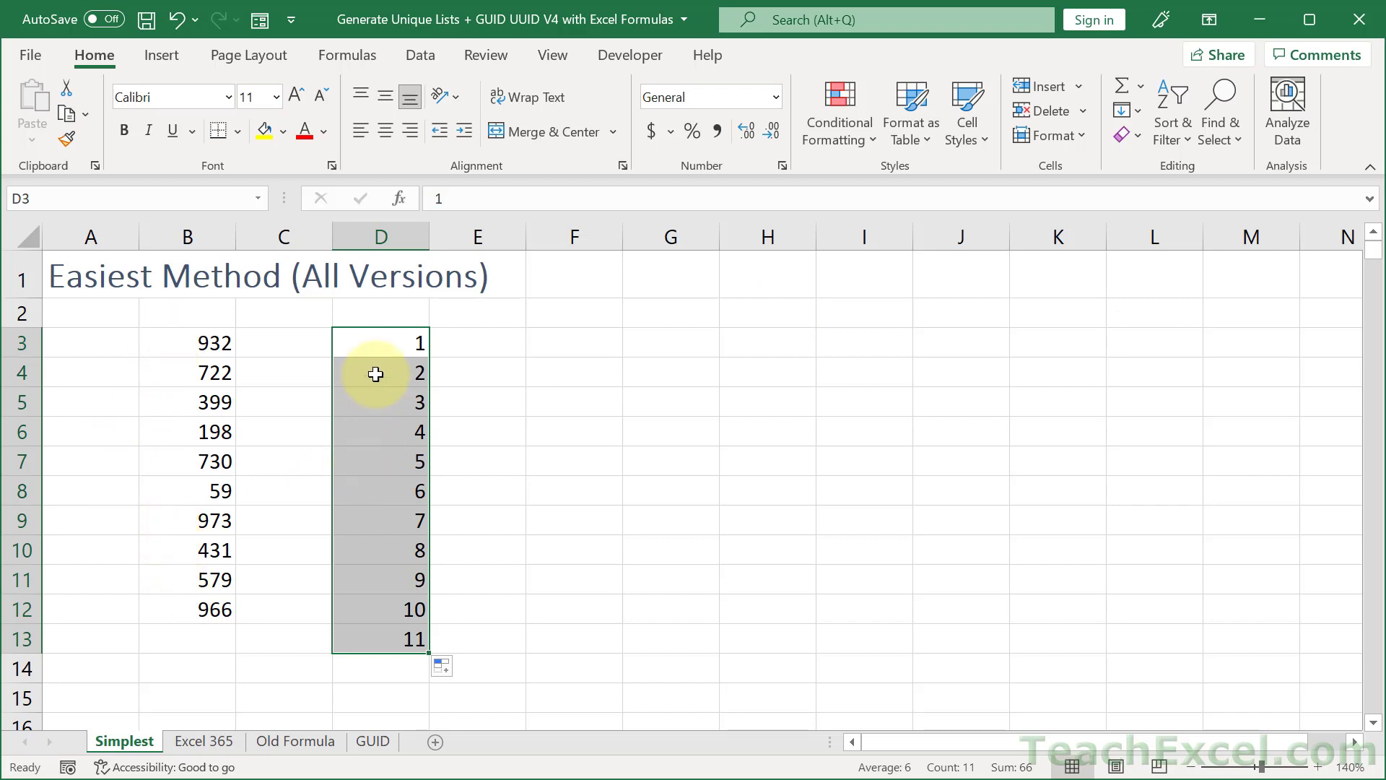
Clear the numbers in cells D4:D13.
left_click_drag(376, 373, 367, 652)
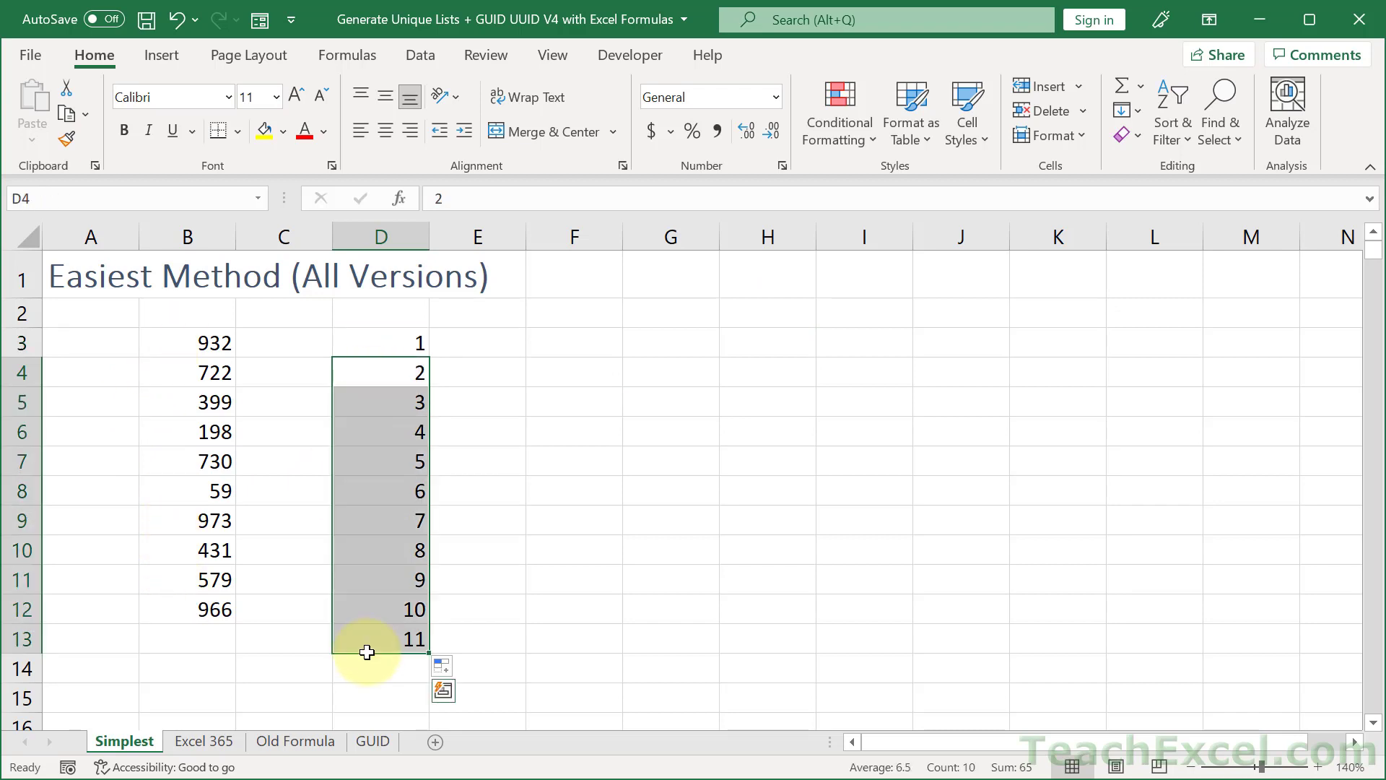
key("Delete")
Fill a linear series down the column from D3 with step value 1 and stop value 1000.
left_click(373, 340)
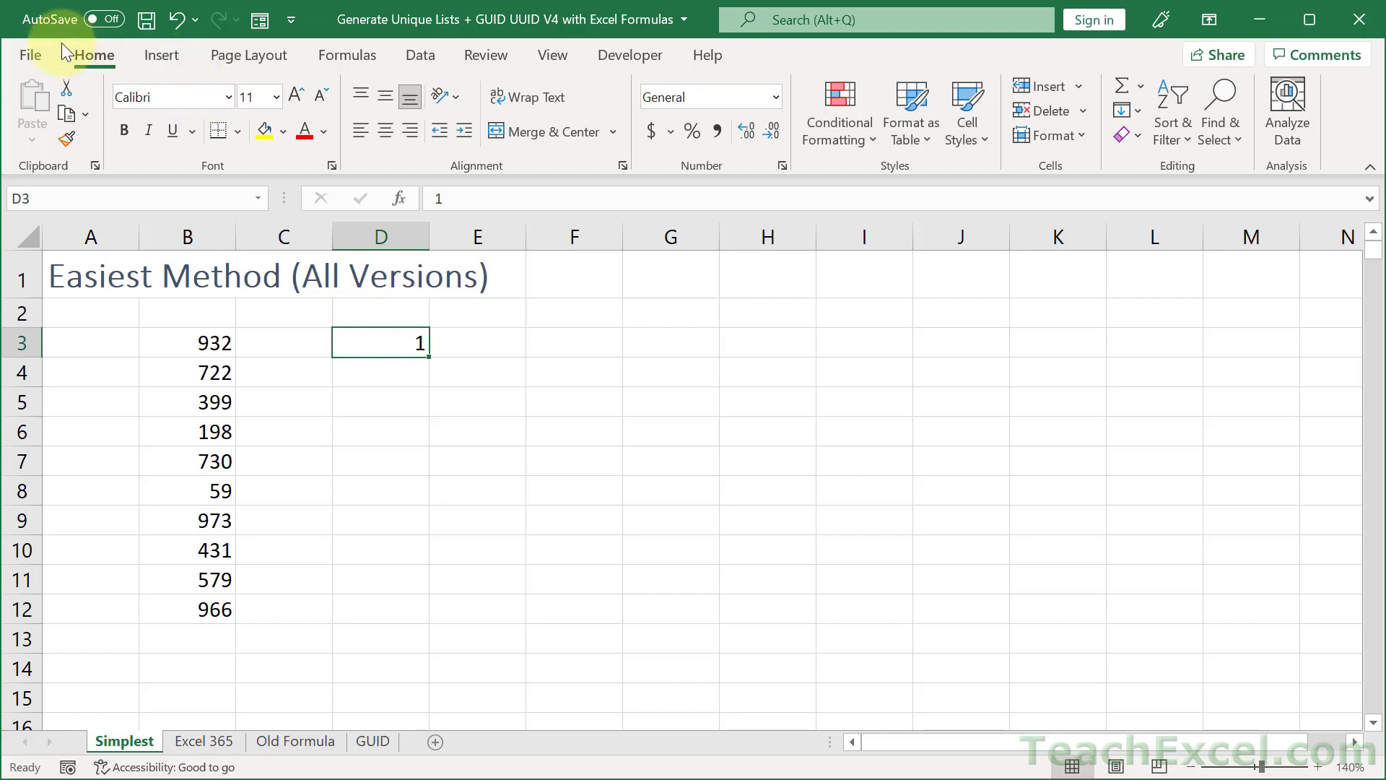
left_click(1116, 111)
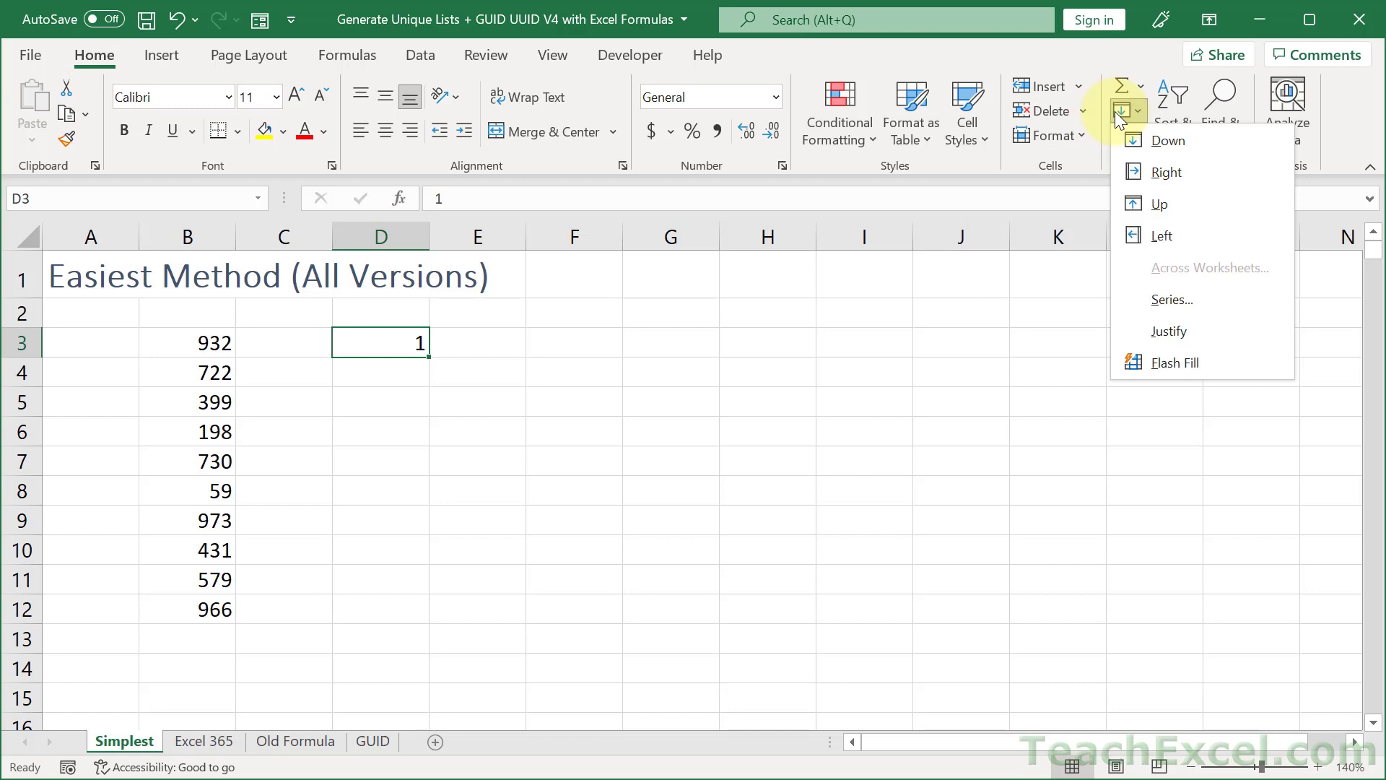
left_click(1211, 300)
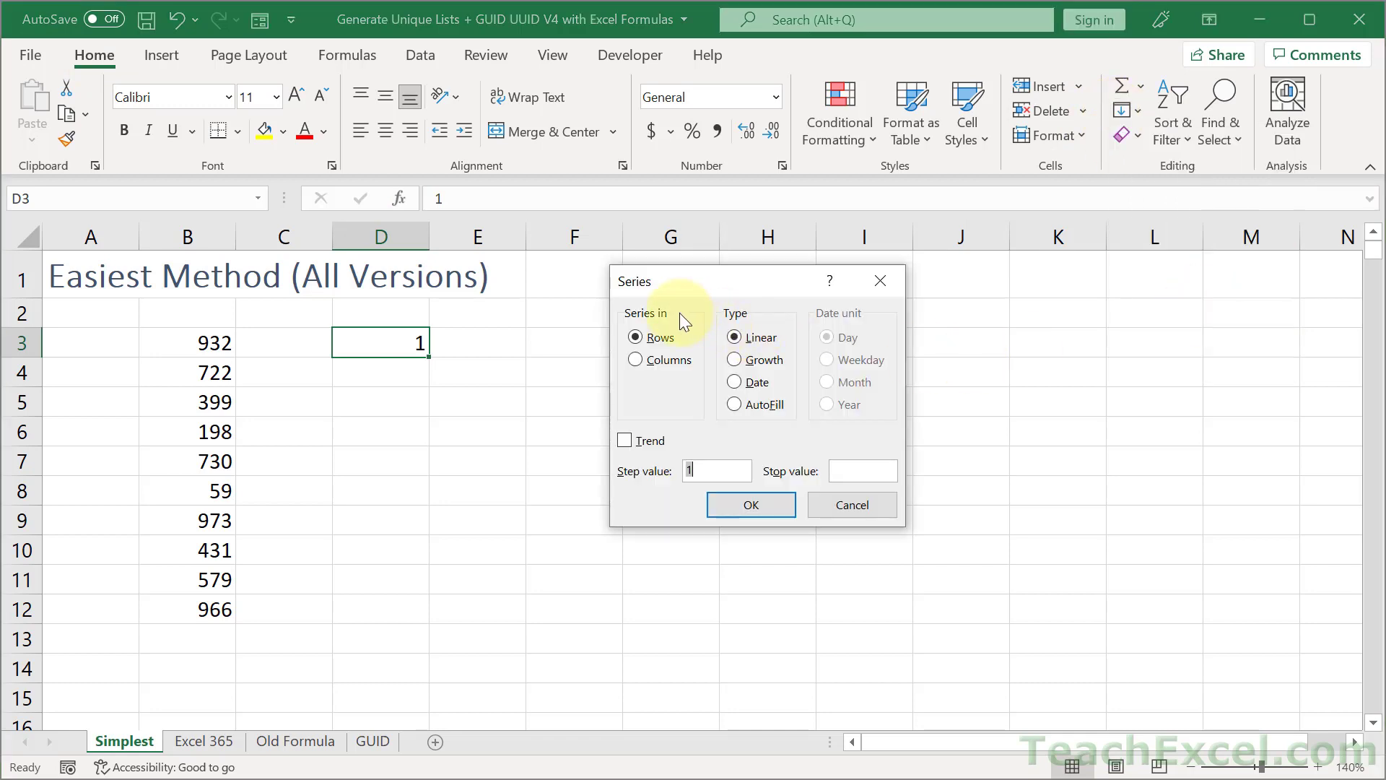
left_click(665, 361)
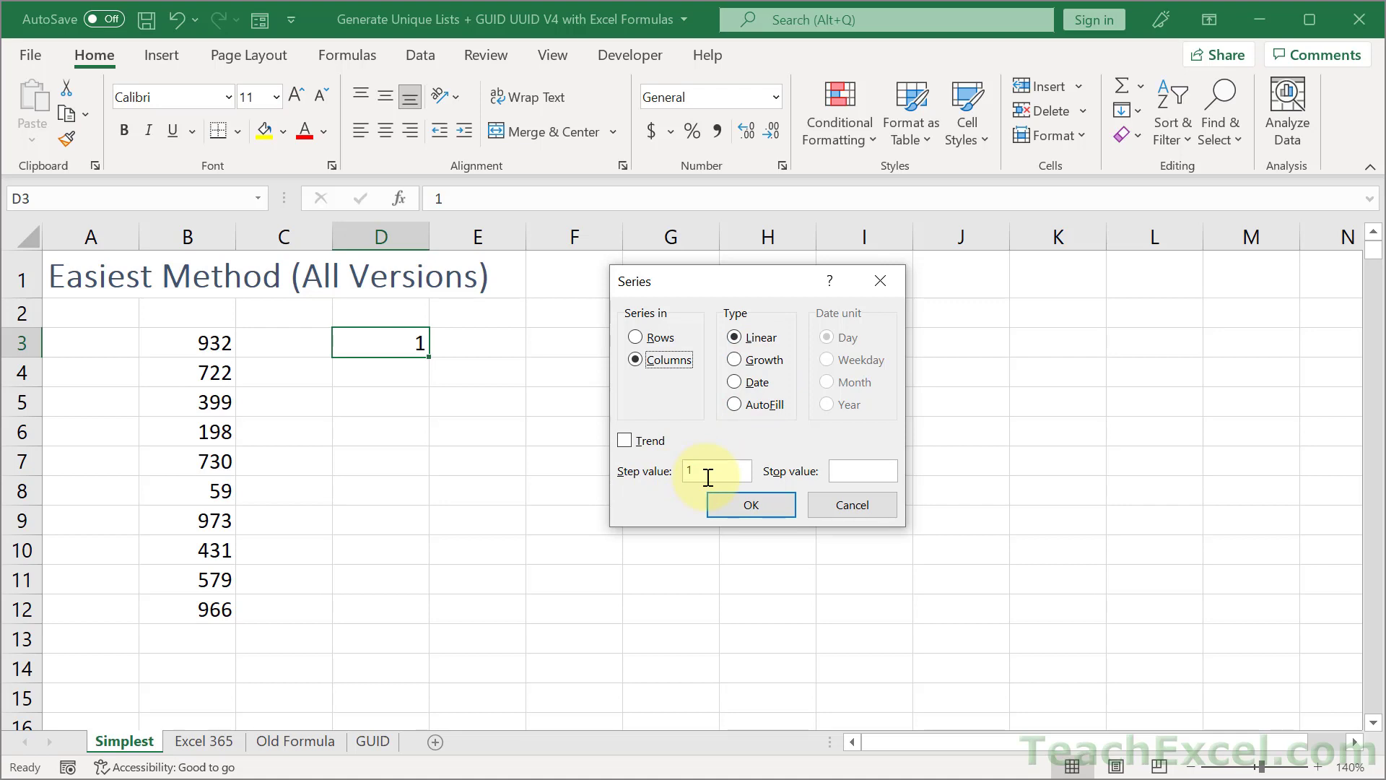
left_click(856, 469)
type("1000")
left_click(751, 504)
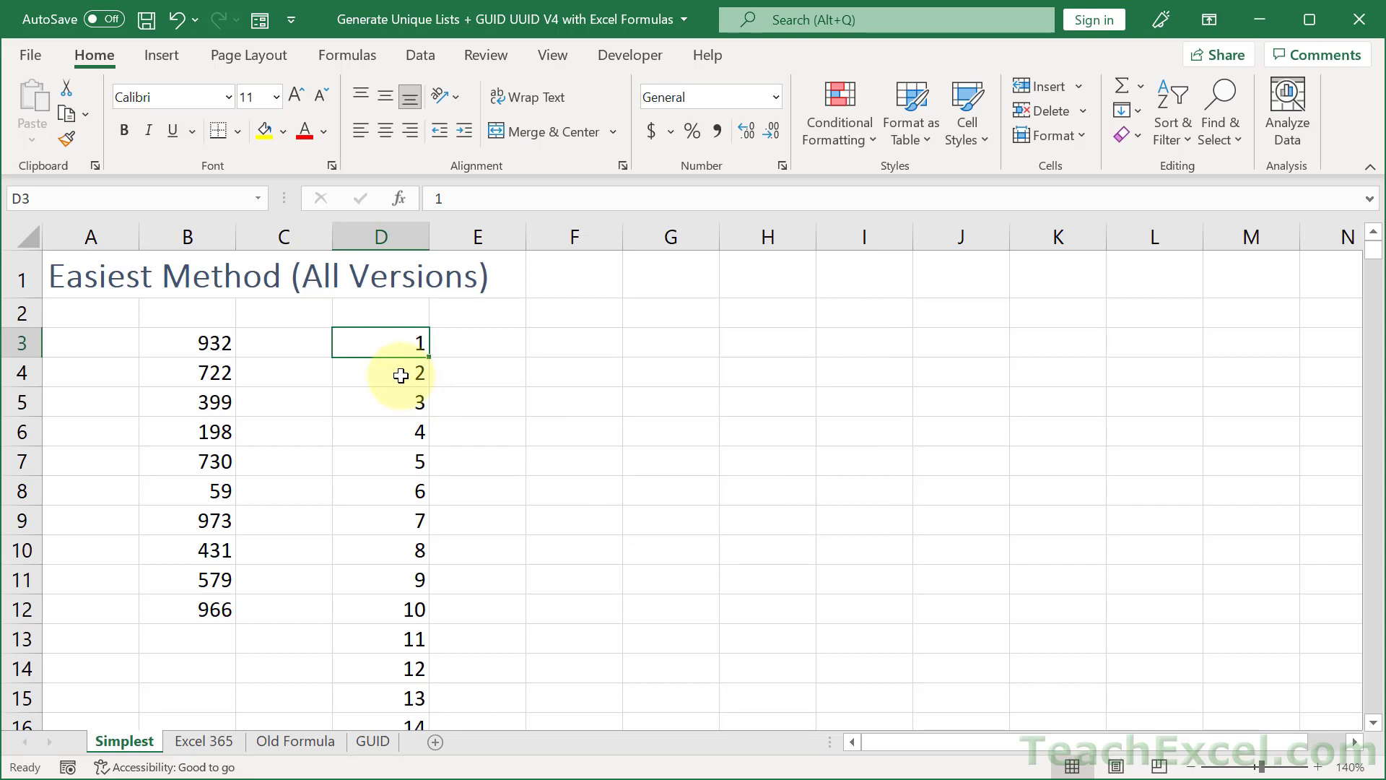
Enter the formula =RAND() in E3, beside the first number of the series.
key("ctrl+Down")
scroll(402, 375, "down", 2)
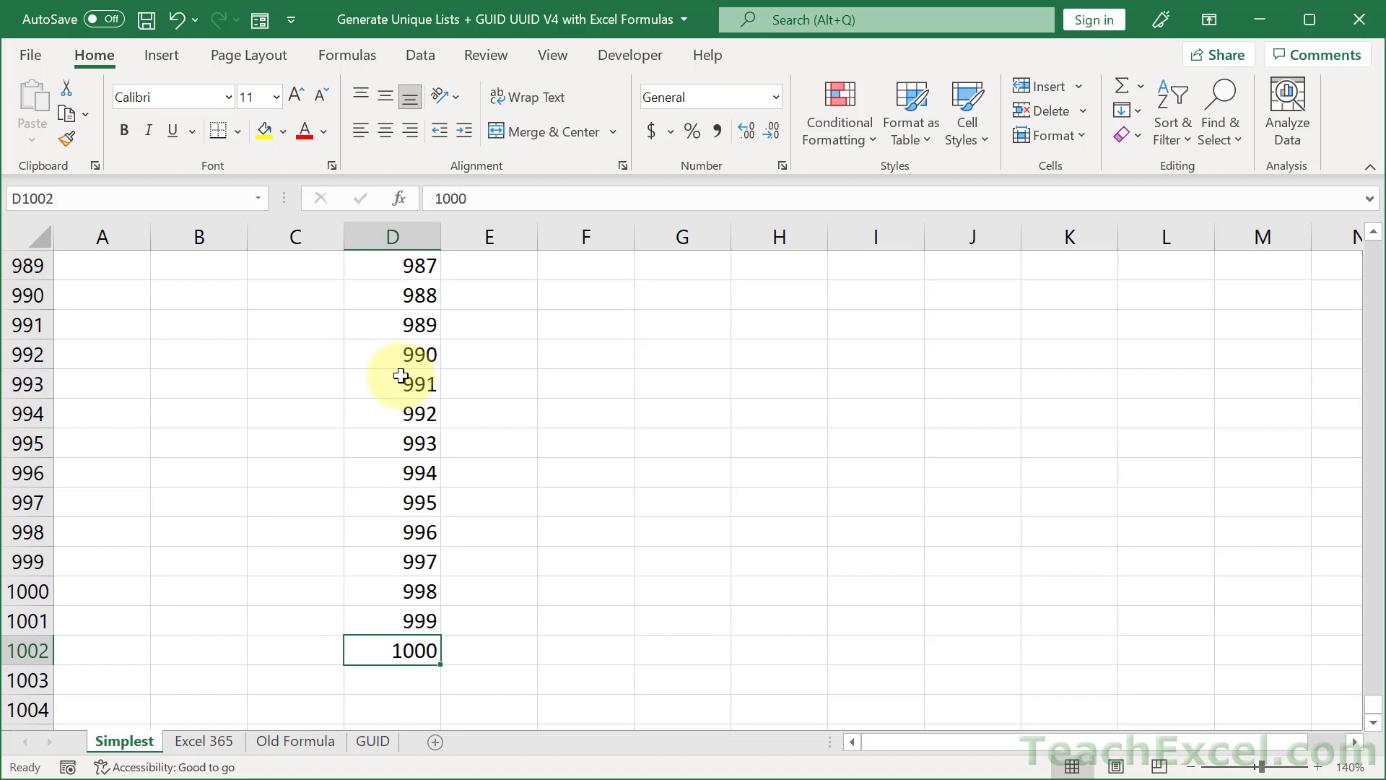
key("ctrl+Up")
scroll(401, 376, "up", 2)
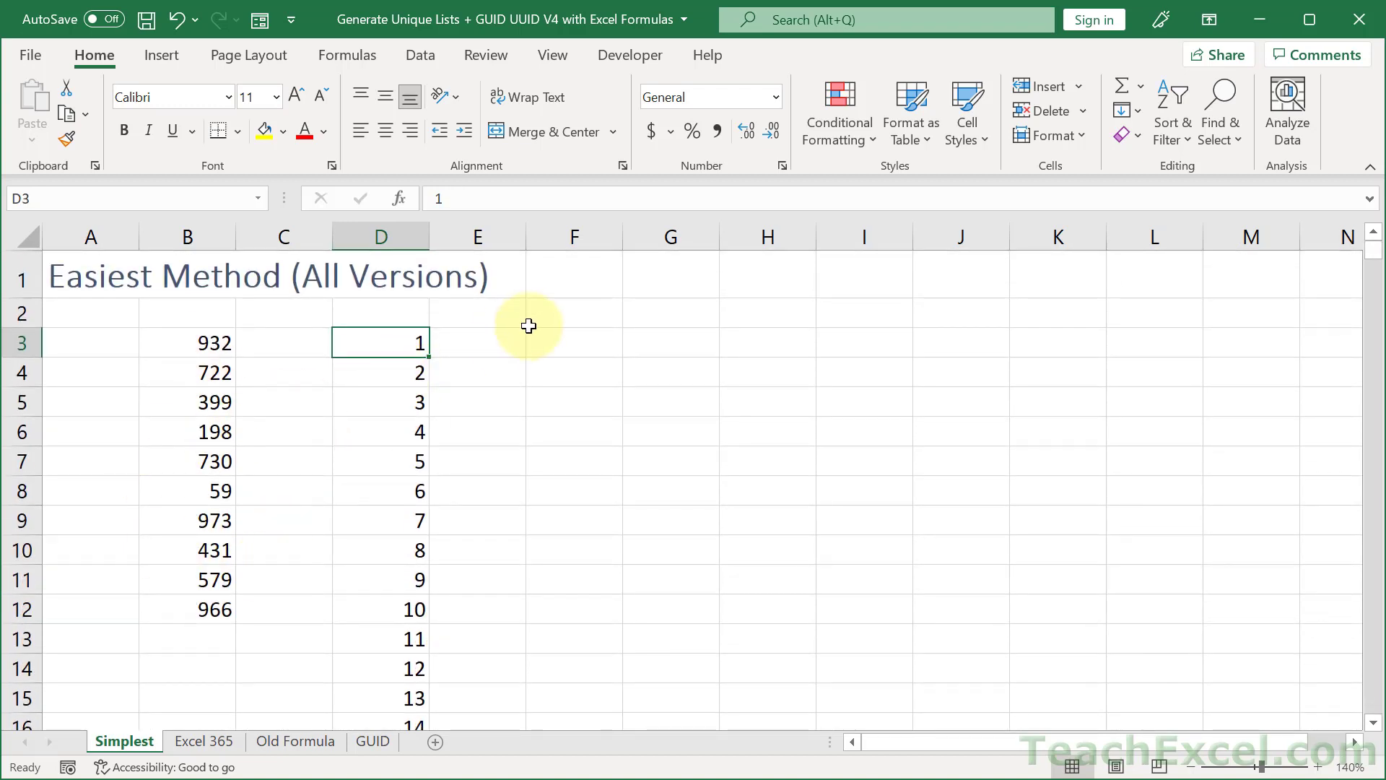
left_click(488, 348)
type("=")
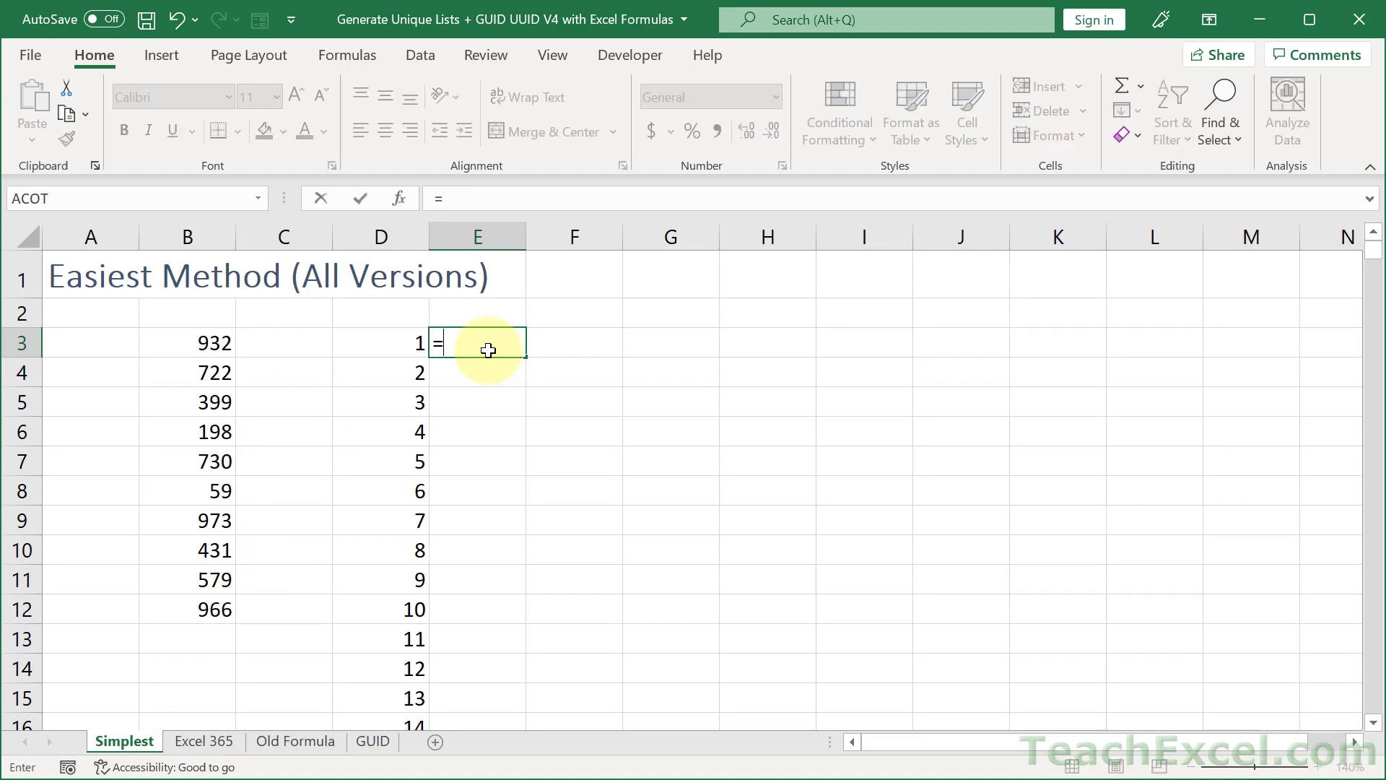
type("rand")
key("Tab")
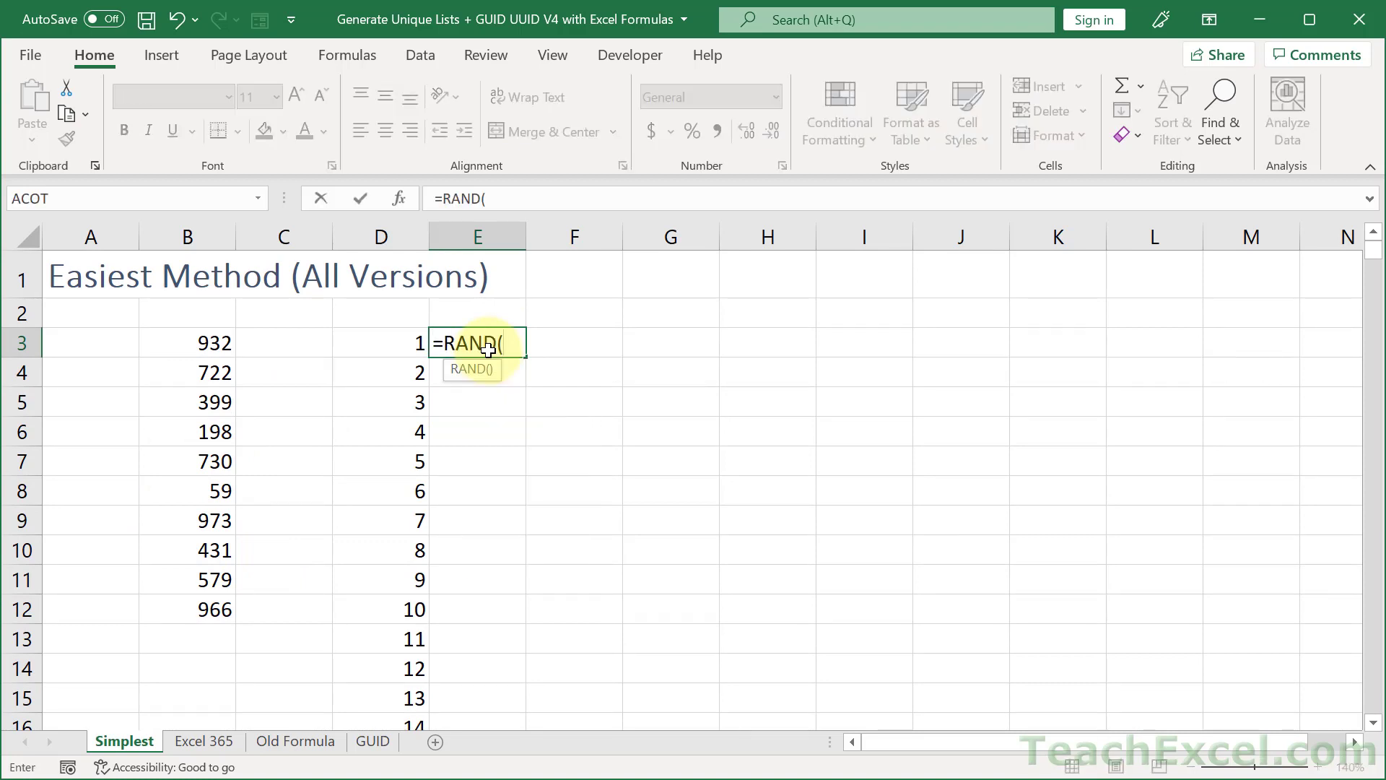
key("Return")
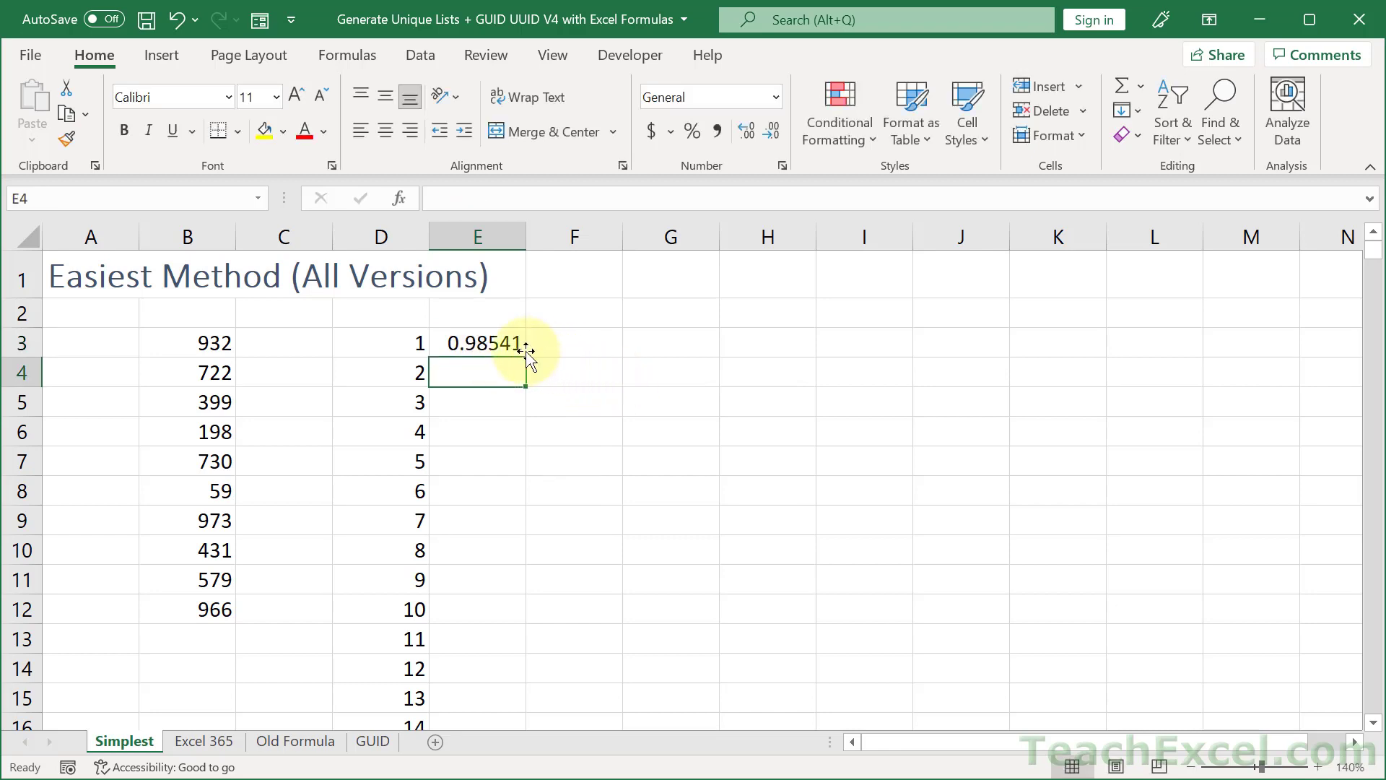
Copy the RAND formula from E3 down column E to row 1002, and check the end of the column.
left_click(524, 350)
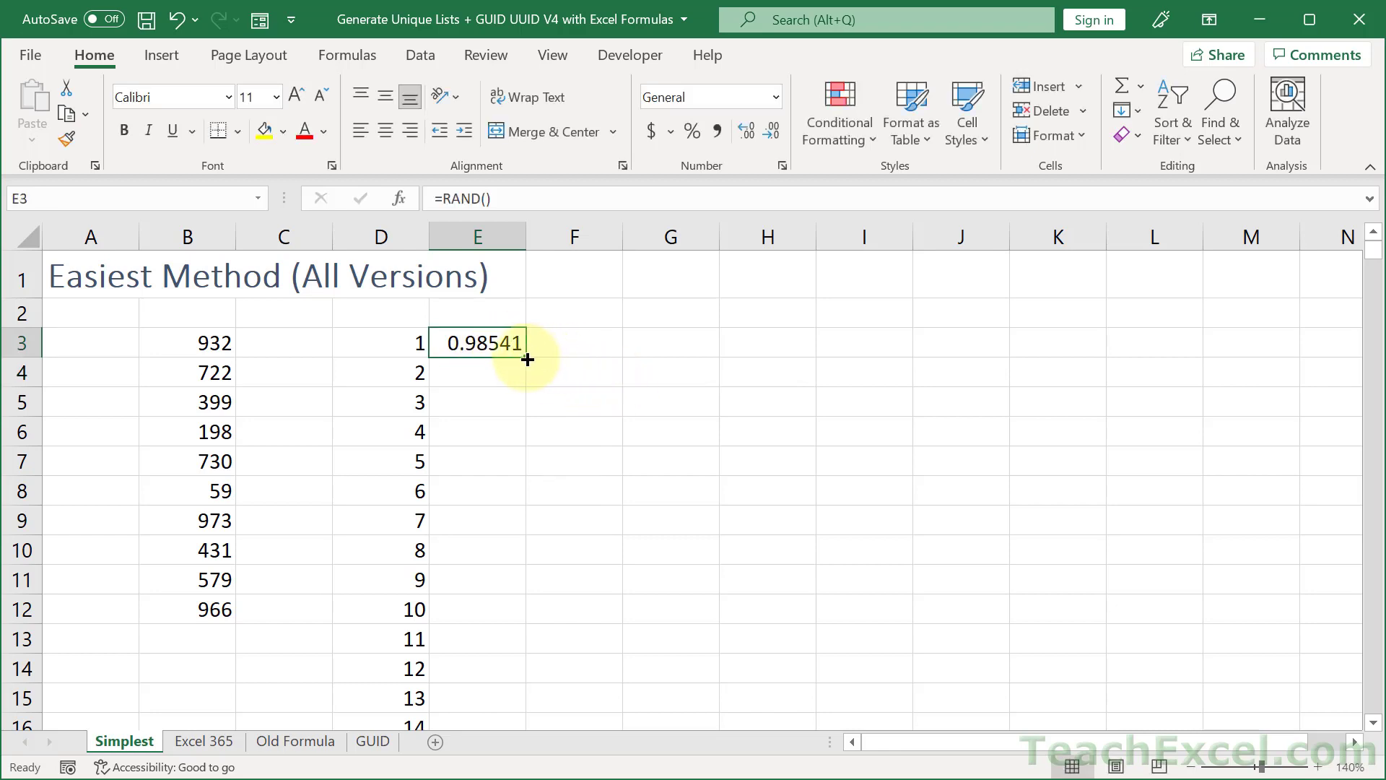
double_click(528, 359)
left_click(472, 343)
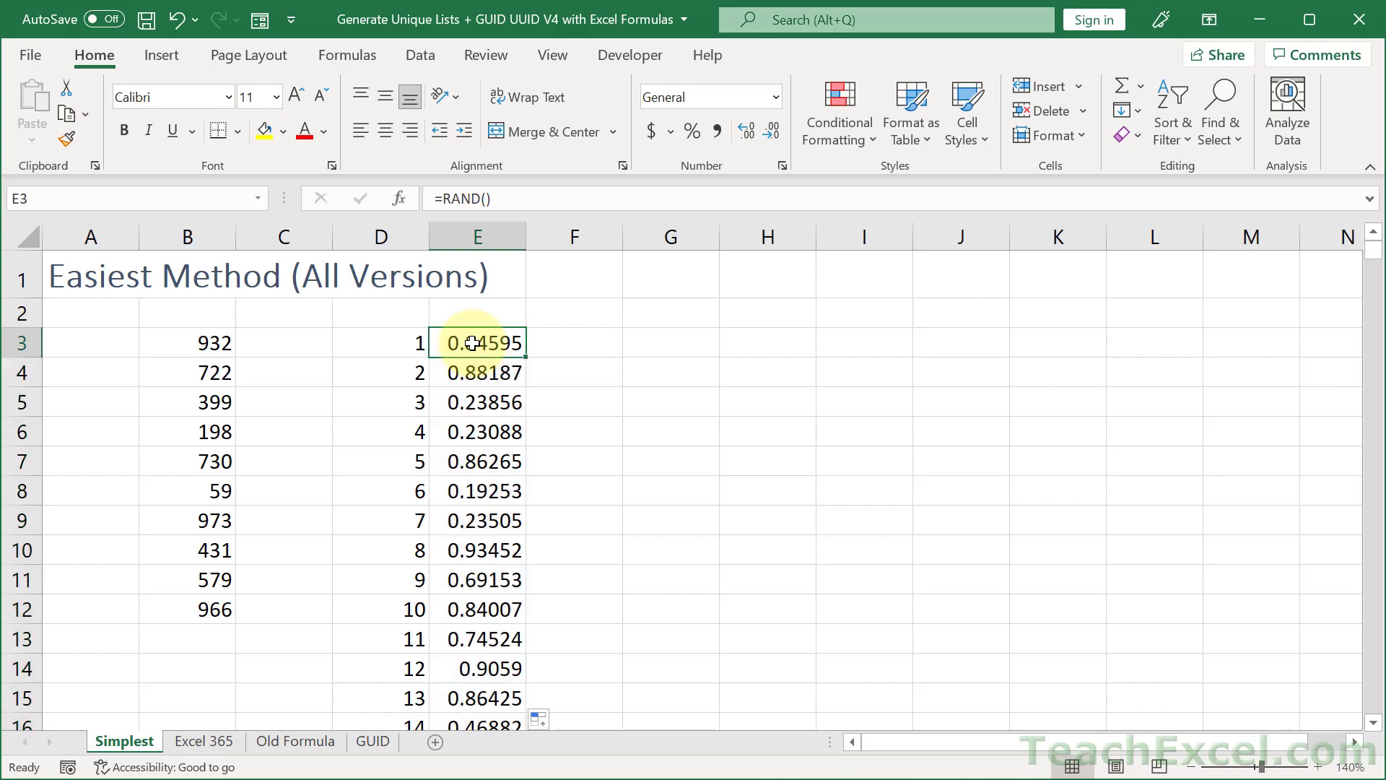
key("ctrl+Down")
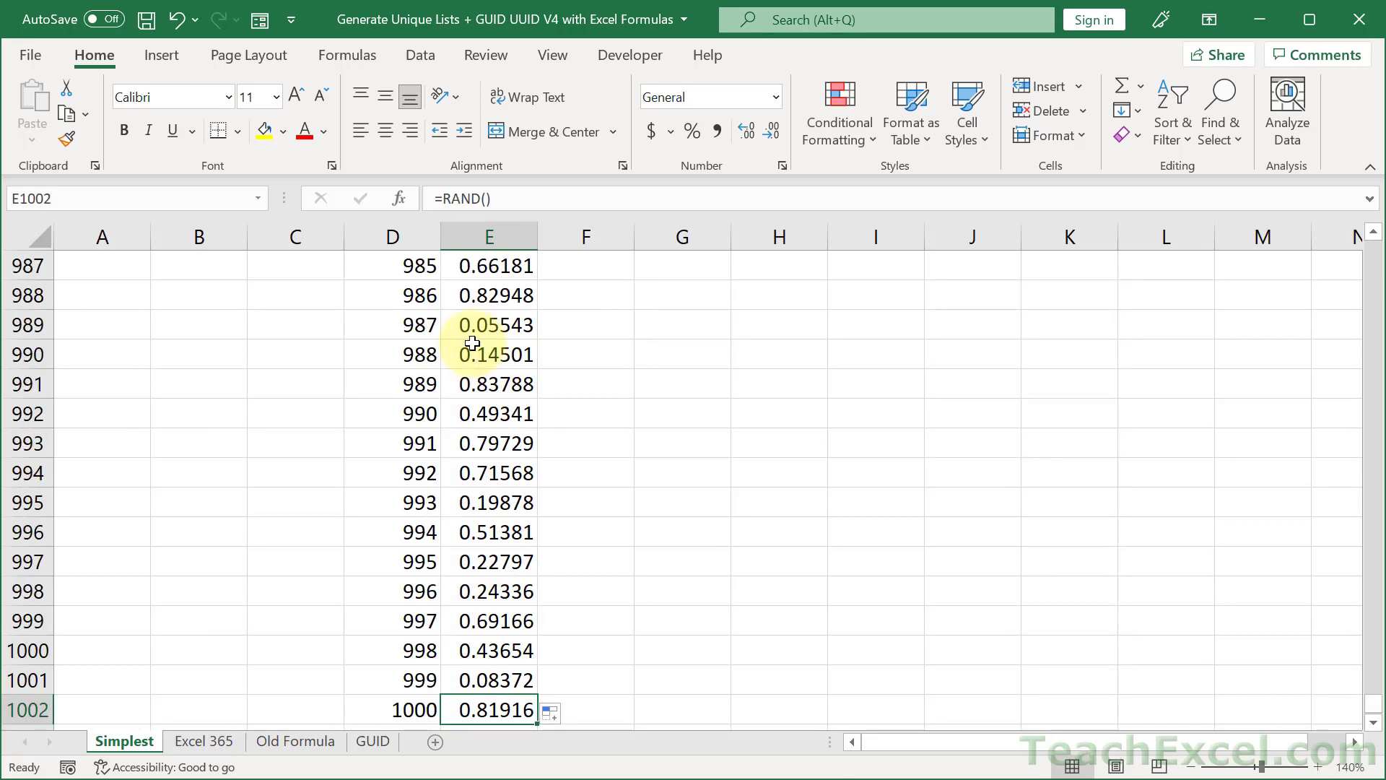
key("ctrl+Up")
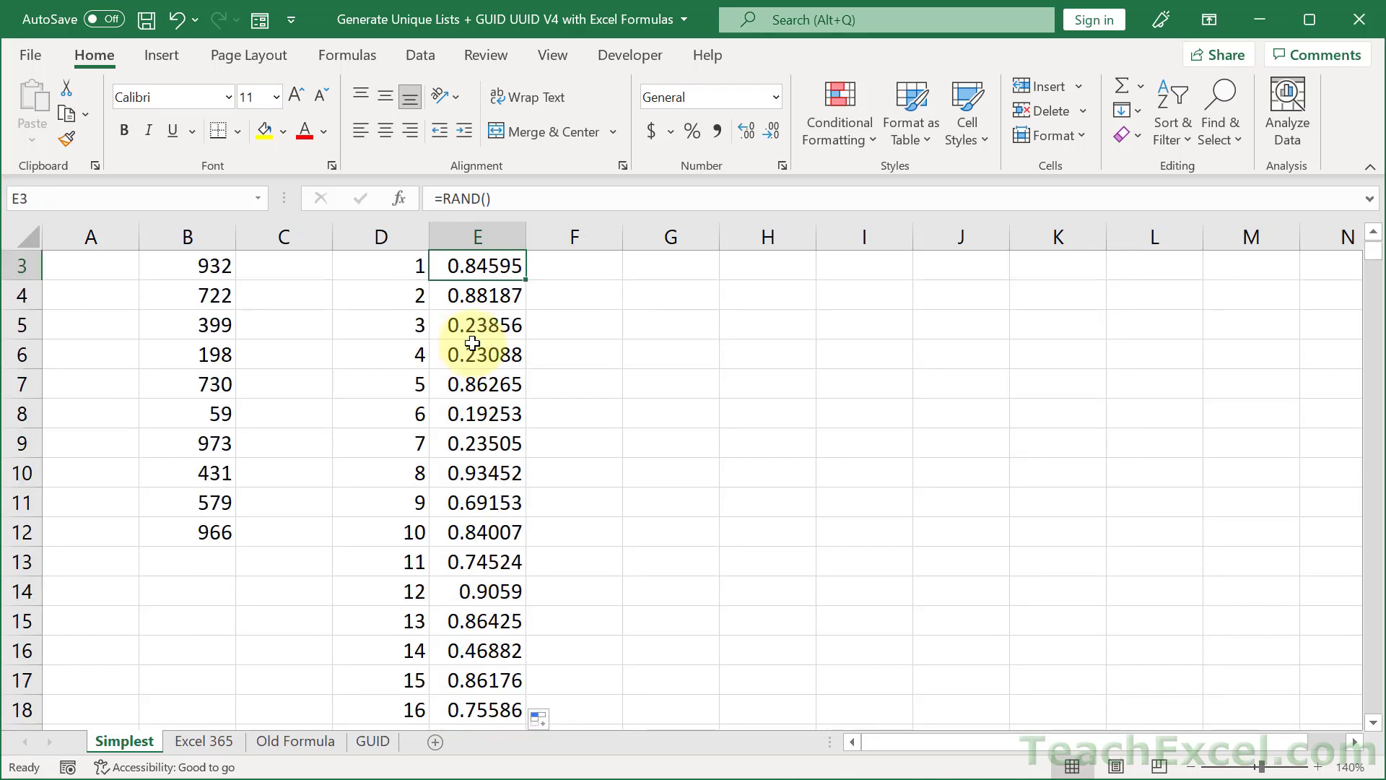
Shuffle the number list by sorting on the RAND values in column E from smallest to largest.
scroll(485, 296, "up", 1)
scroll(495, 339, "down", 1)
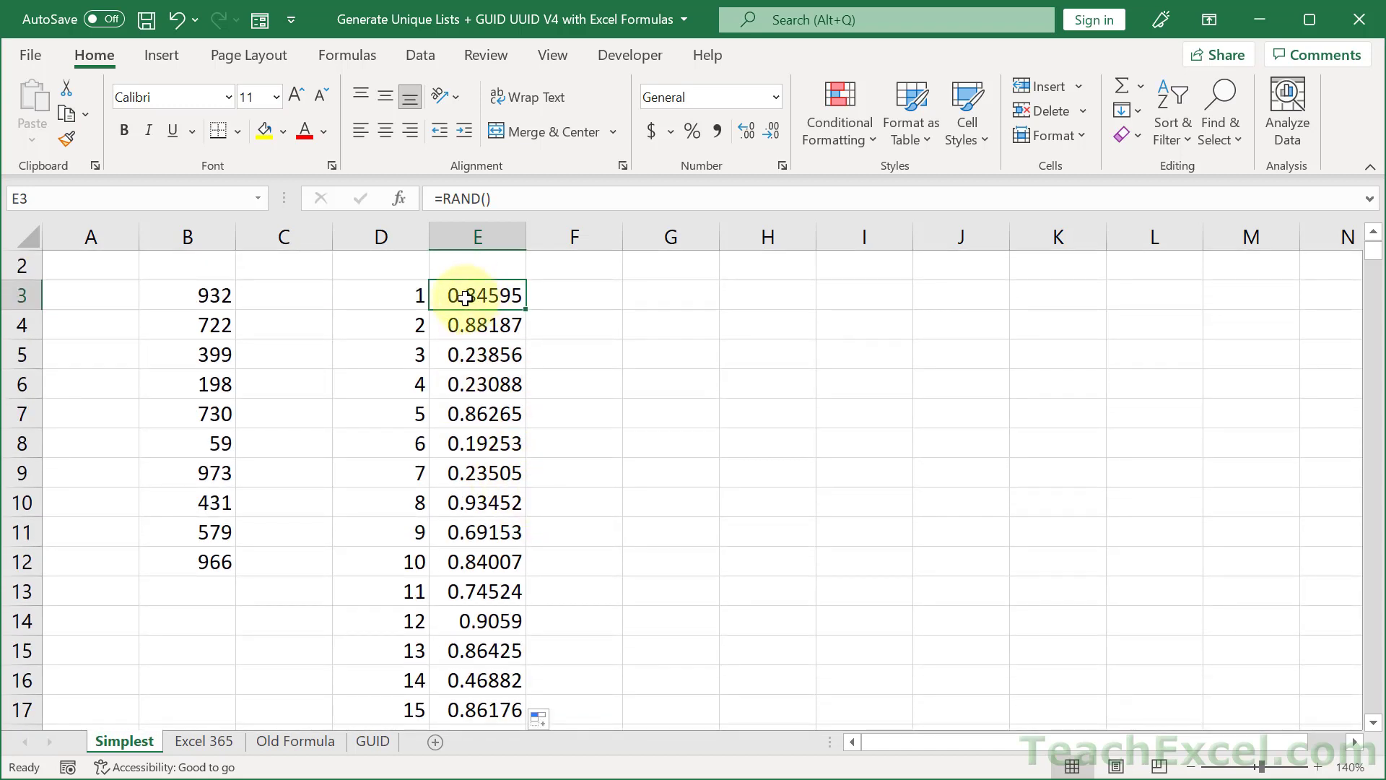
right_click(465, 297)
mouse_move(609, 679)
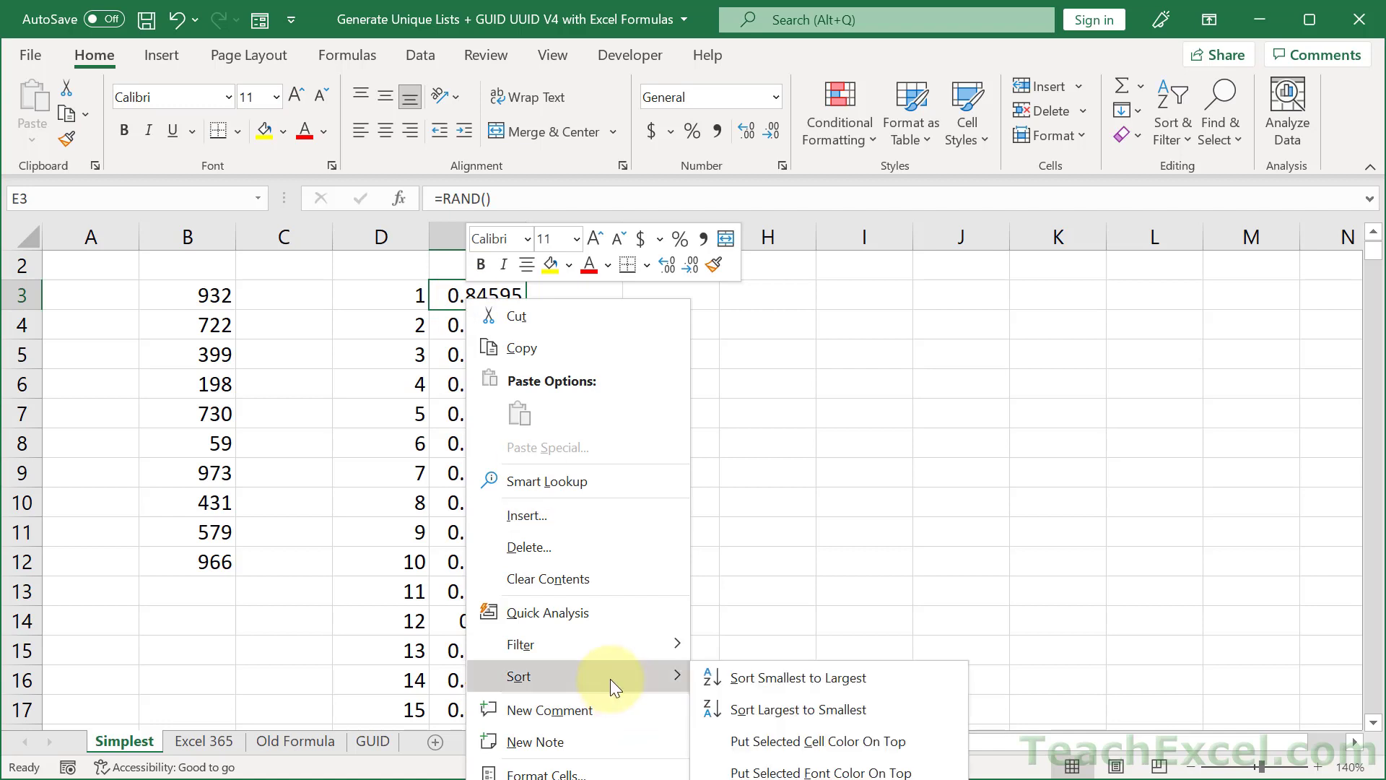
left_click(846, 682)
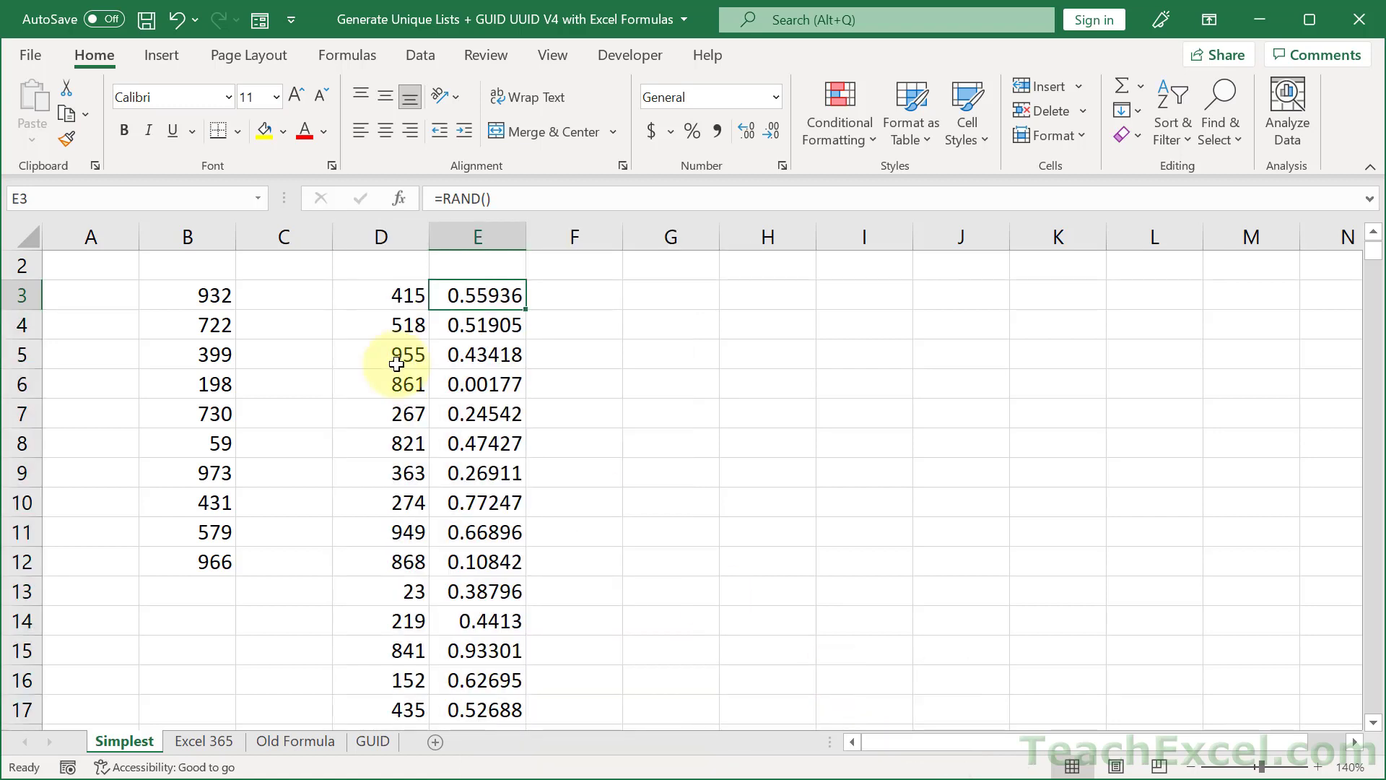
Copy the first ten shuffled numbers, D3:D12, and paste them into G3:G12.
left_click_drag(366, 296, 387, 556)
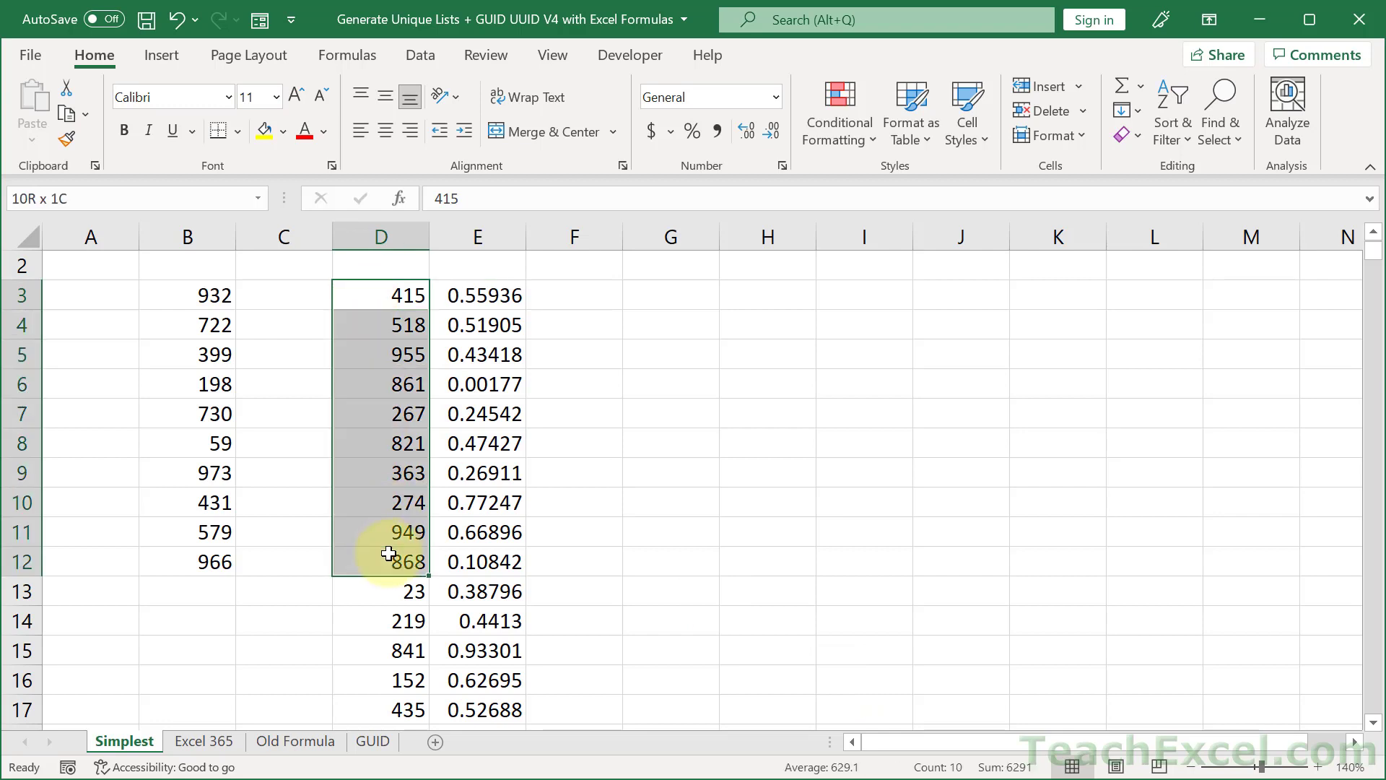
key("ctrl+c")
left_click(676, 296)
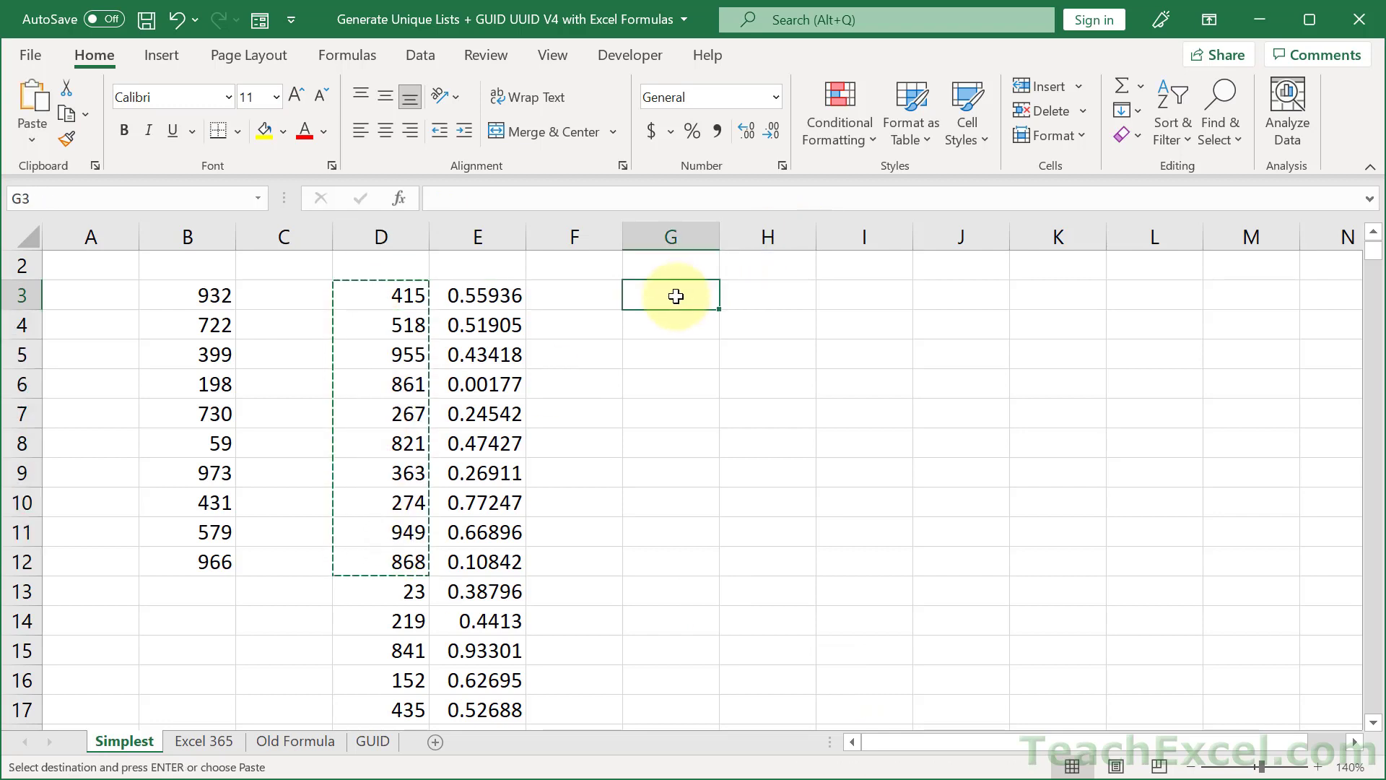
key("ctrl+v")
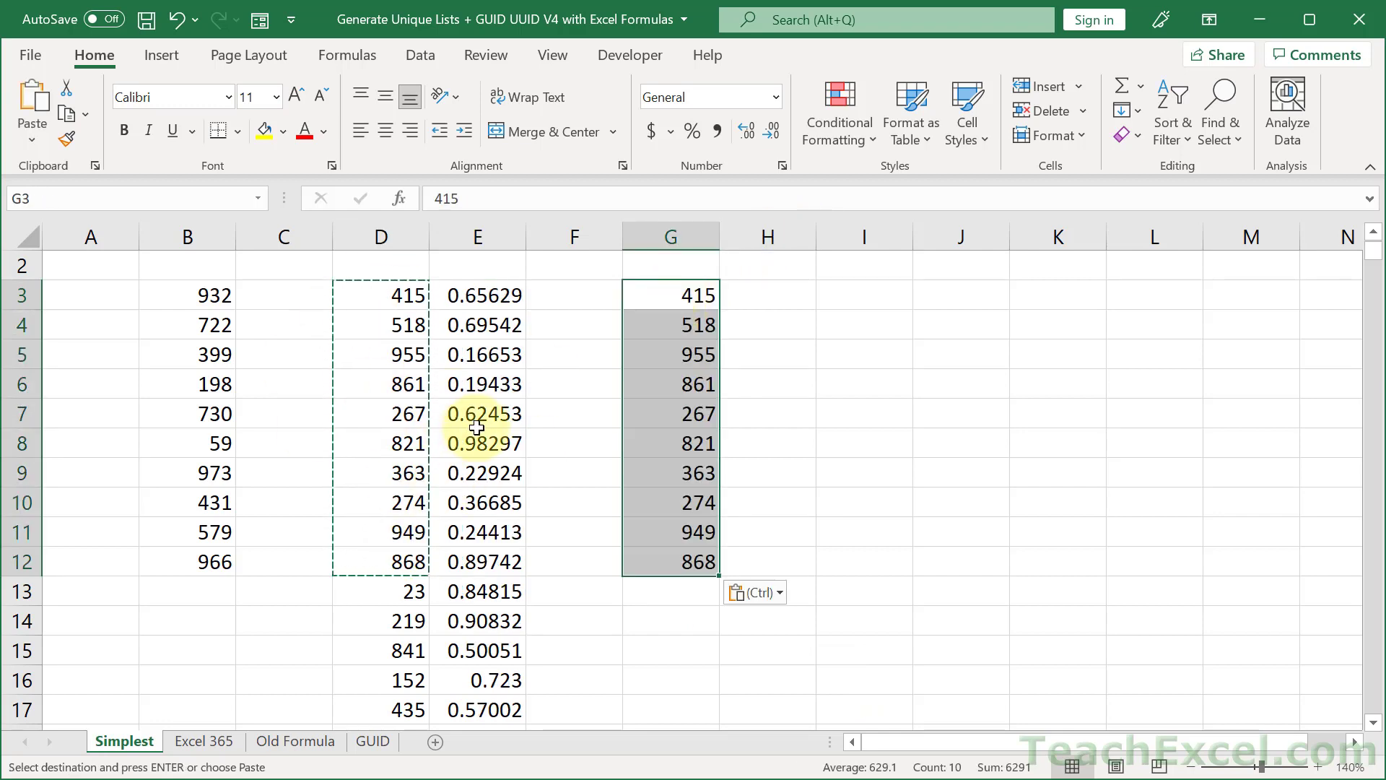
key("Escape")
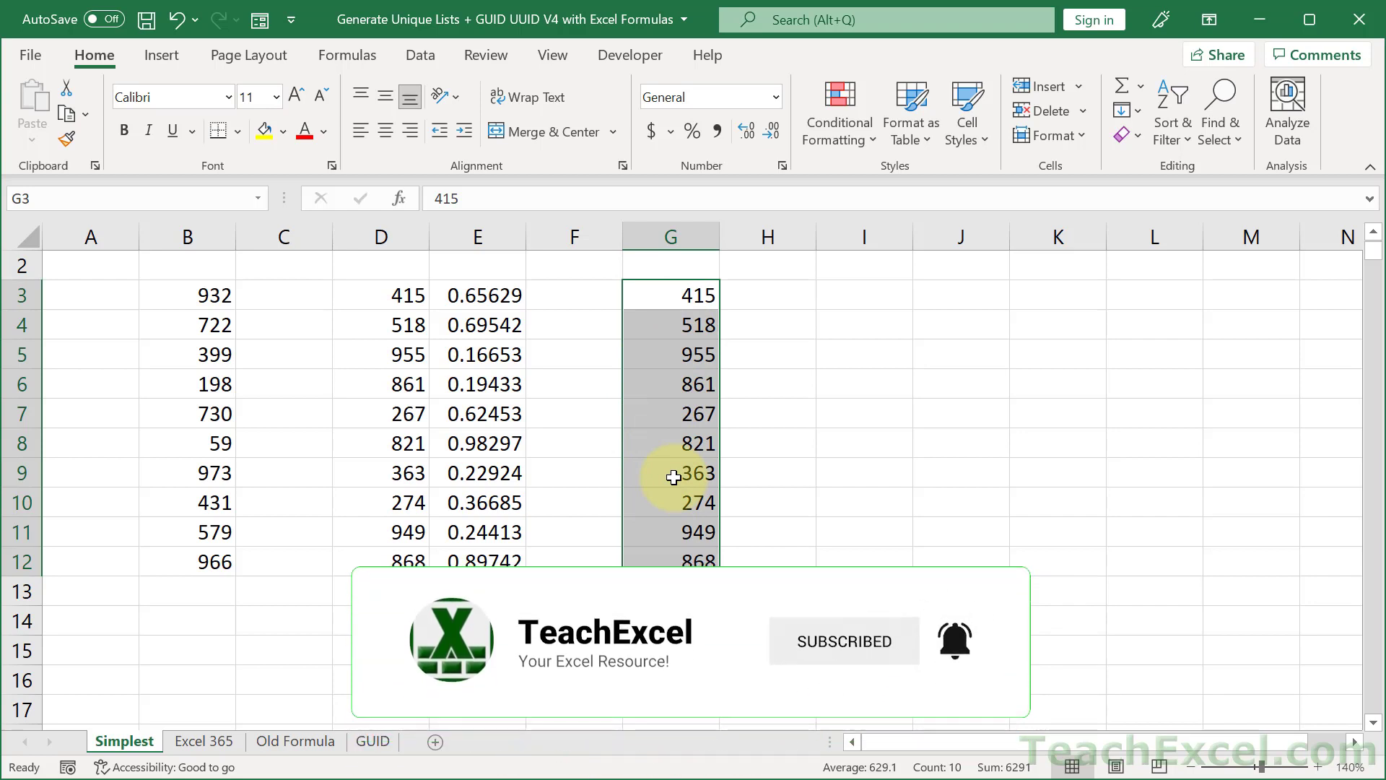
Overwrite two numbers in the pasted list, entering 11 in G6 and 23 in G8.
scroll(674, 477, "up", 1)
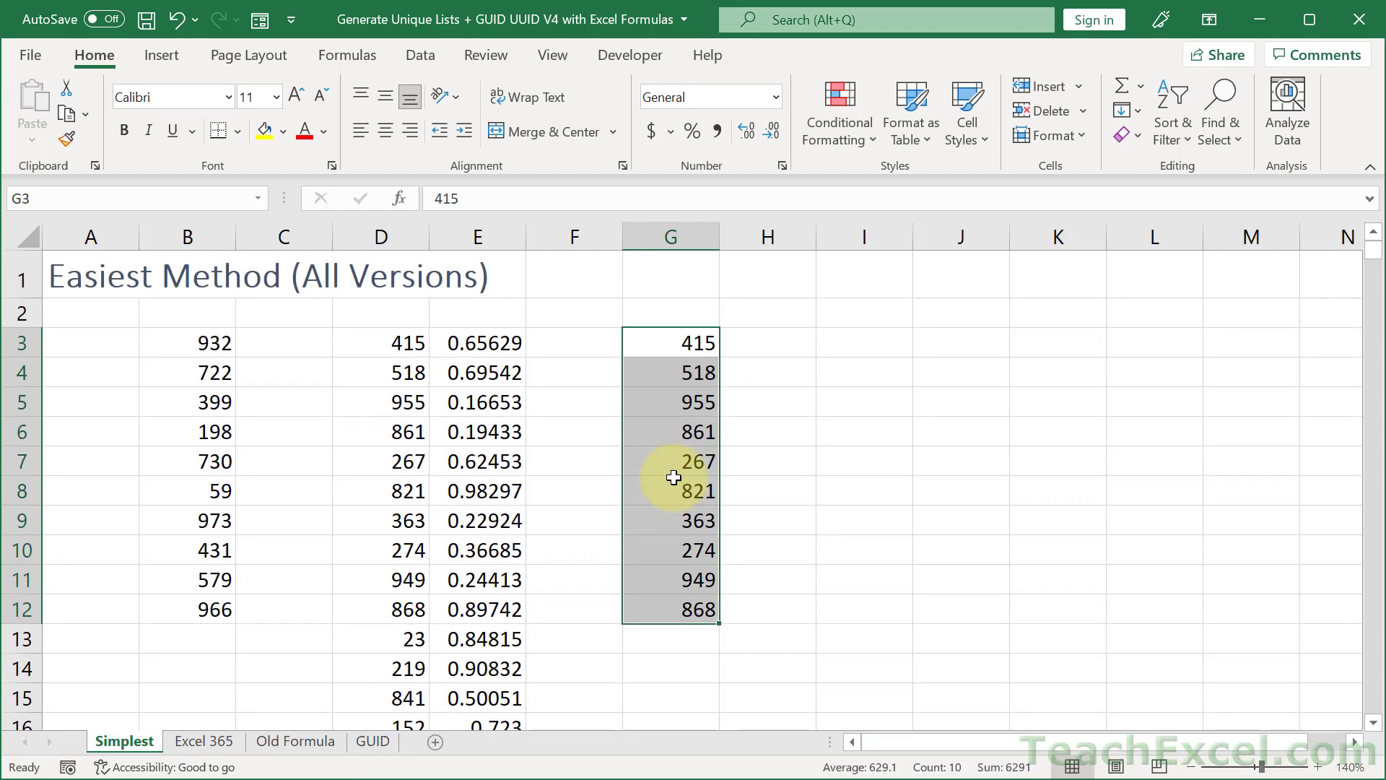
left_click(635, 334)
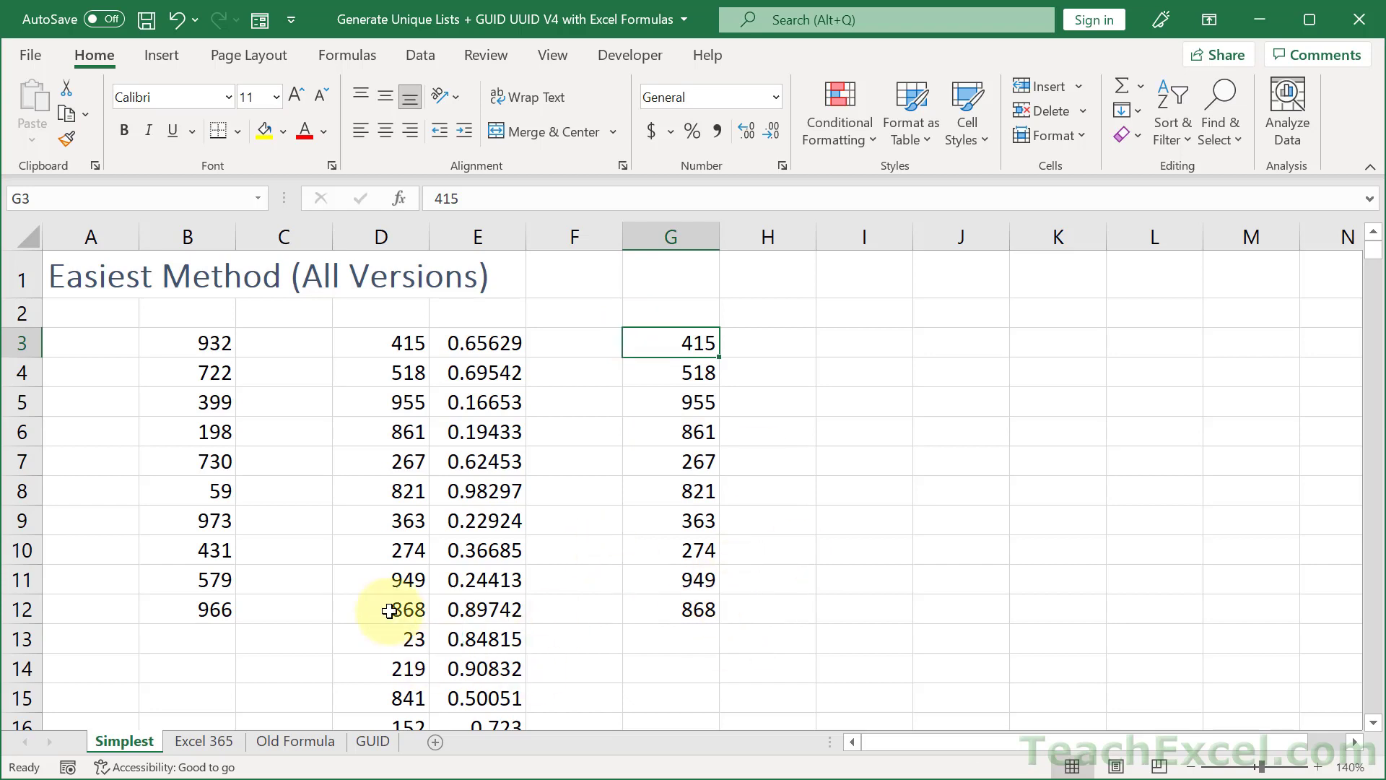
left_click(672, 427)
type("11")
key("Return")
key("Return")
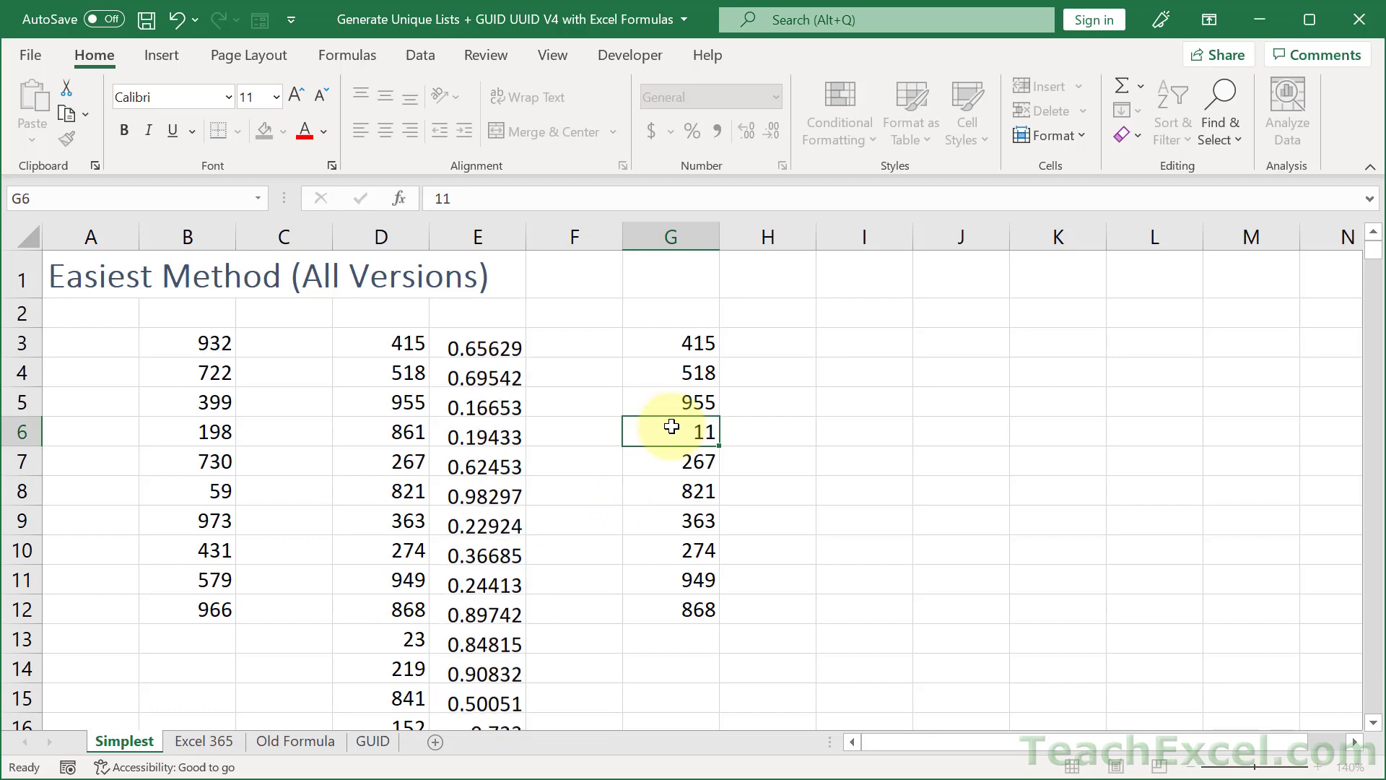
type("23")
key("Return")
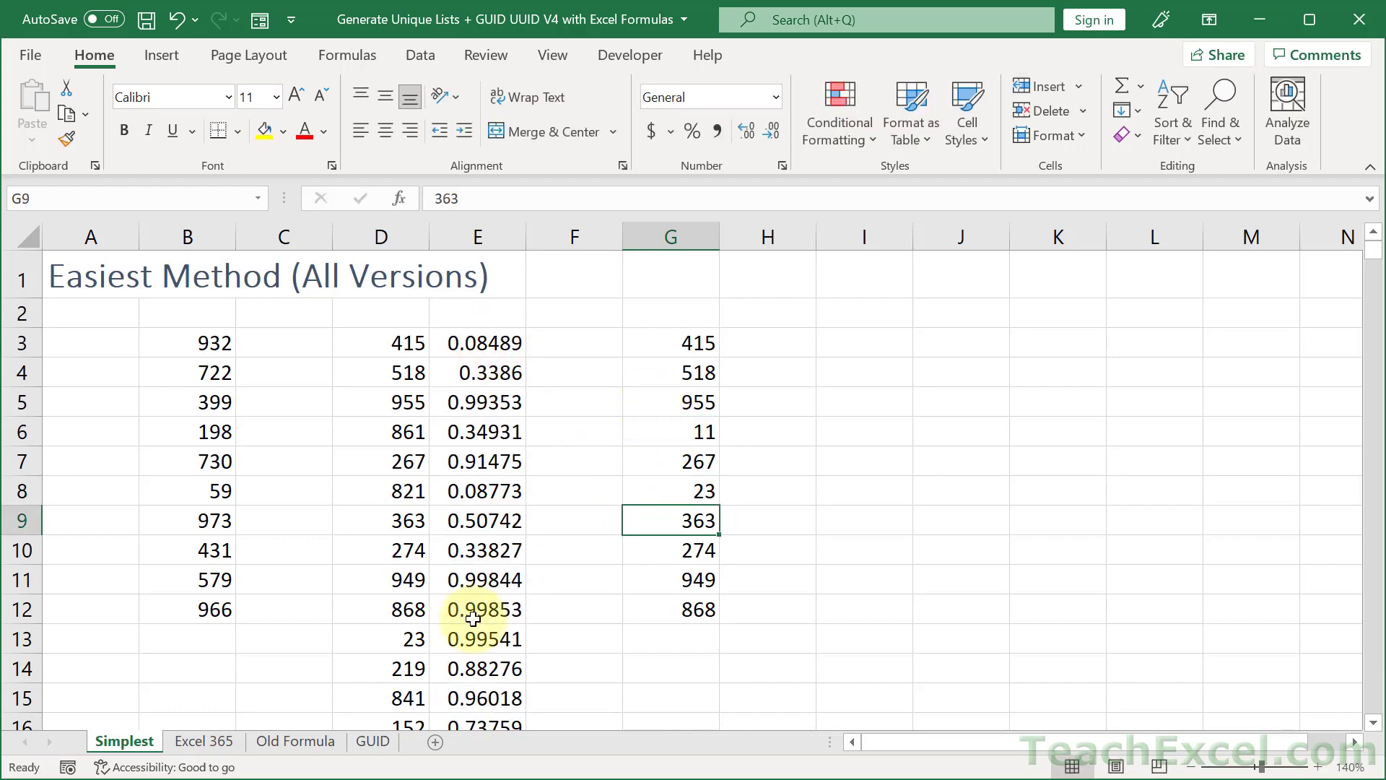
left_click(413, 346)
left_click(543, 604, "shift")
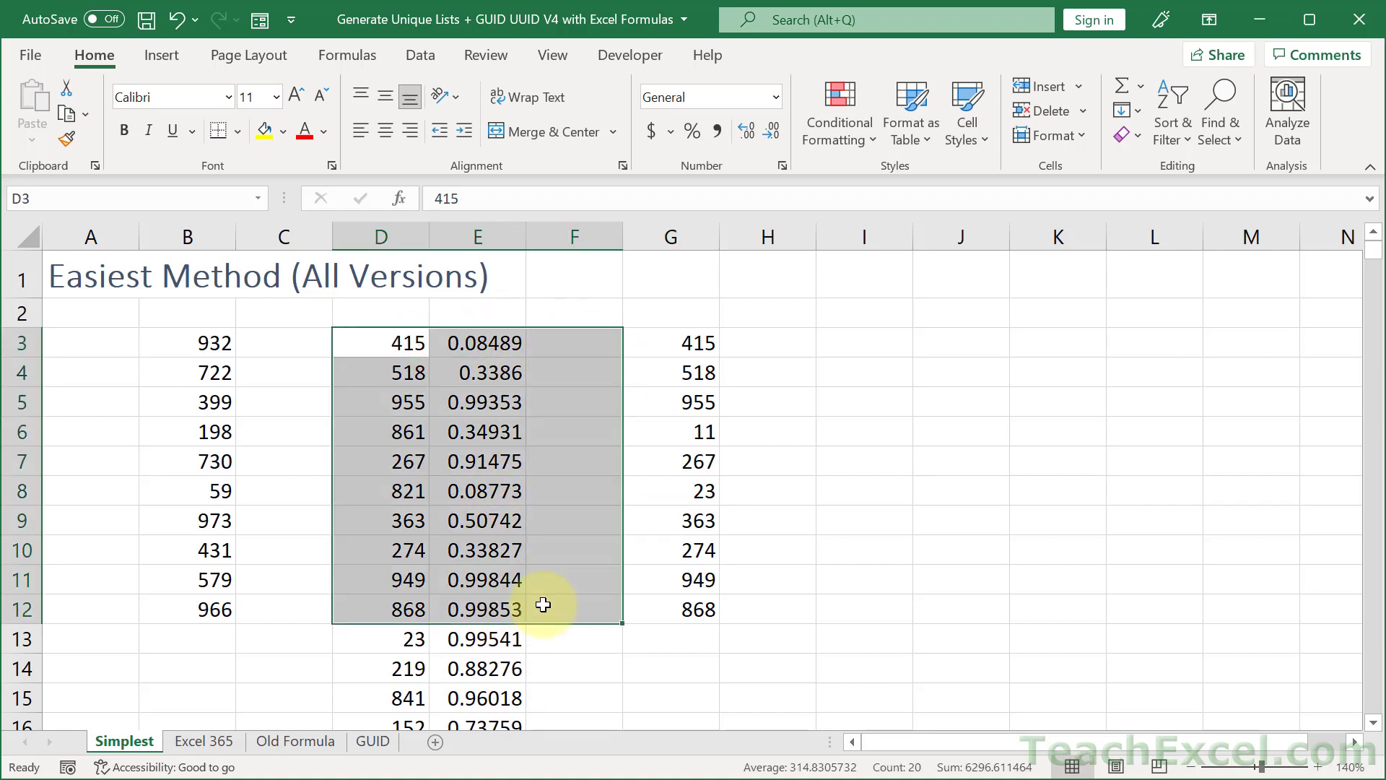
left_click(662, 354)
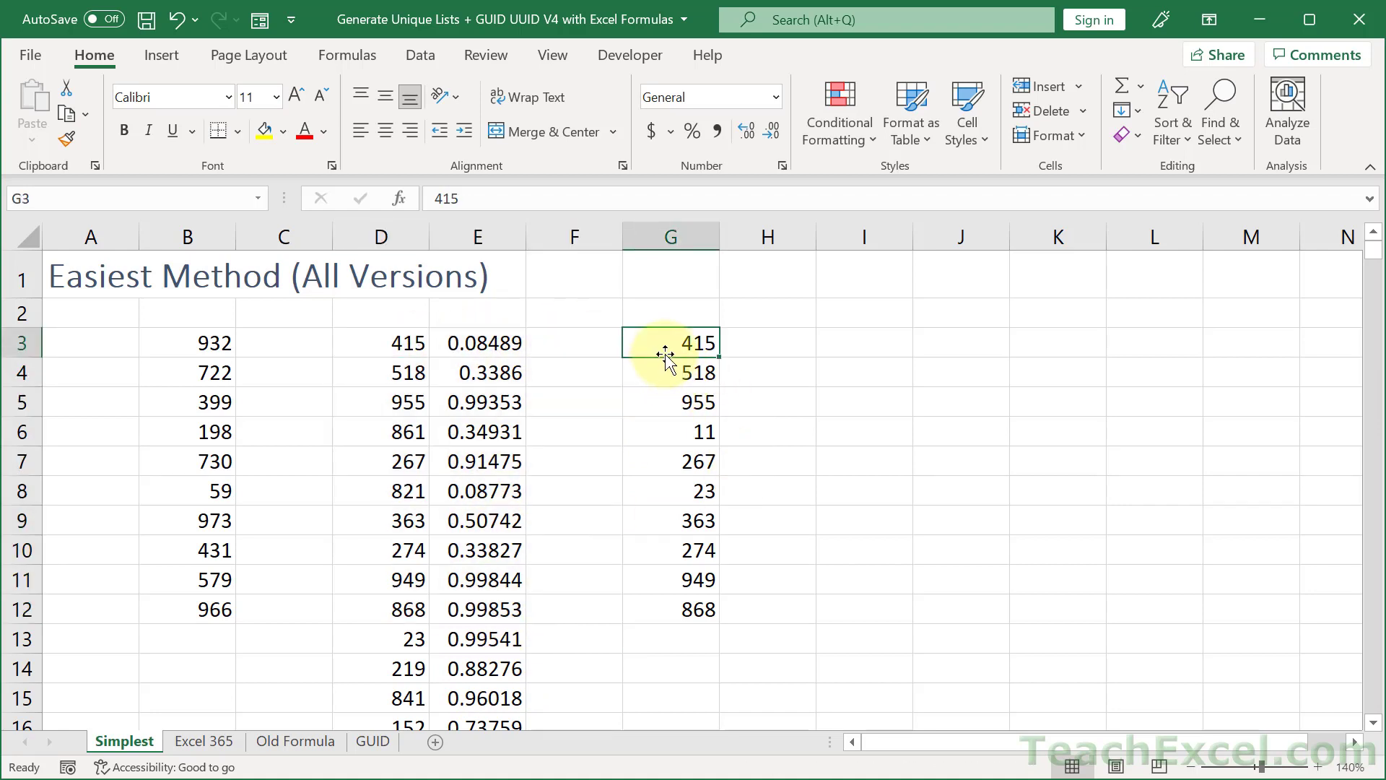
Replace the first number in the pasted list, cell G3, with 1.
type("1")
key("Return")
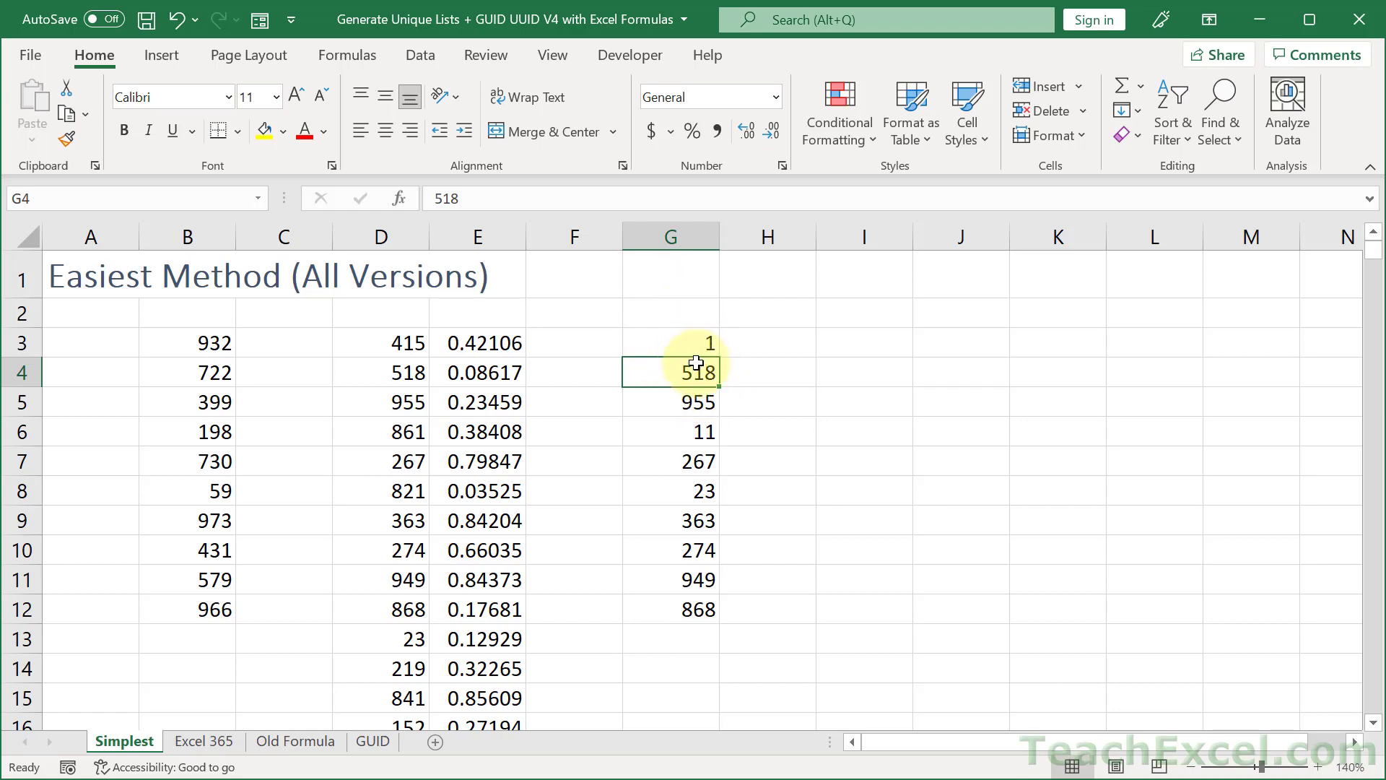
left_click(675, 341)
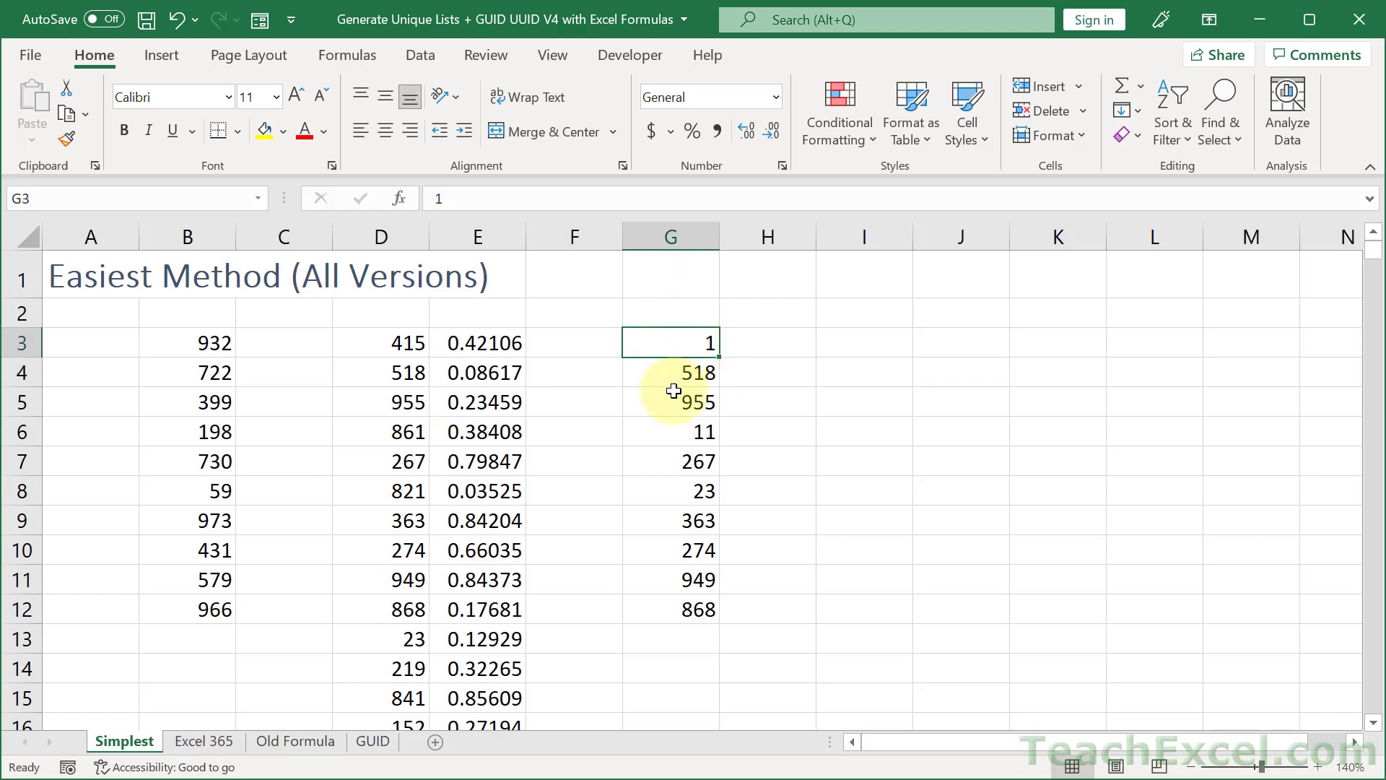
Apply the custom number format 0000 to the pasted list in G3:G12, and check G3.
left_click_drag(674, 391, 681, 603)
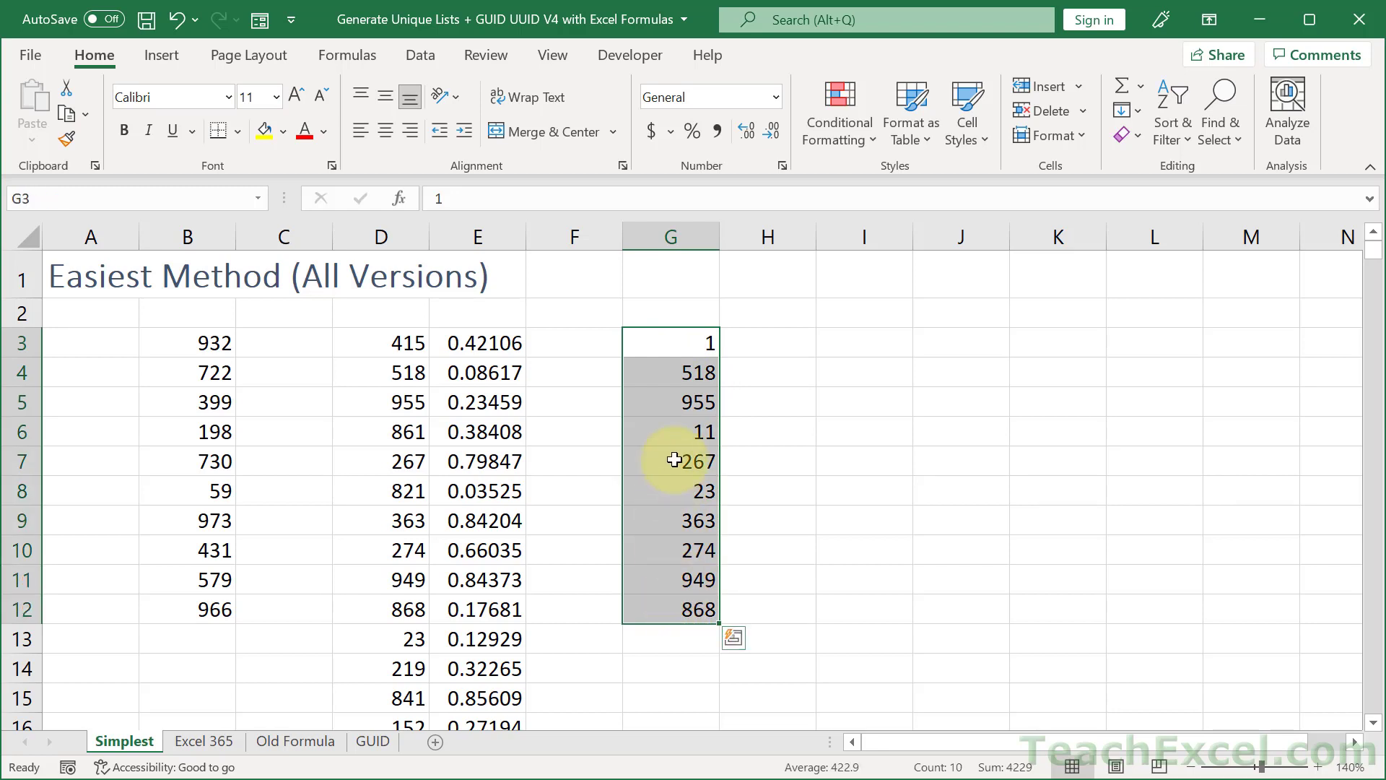
right_click(638, 344)
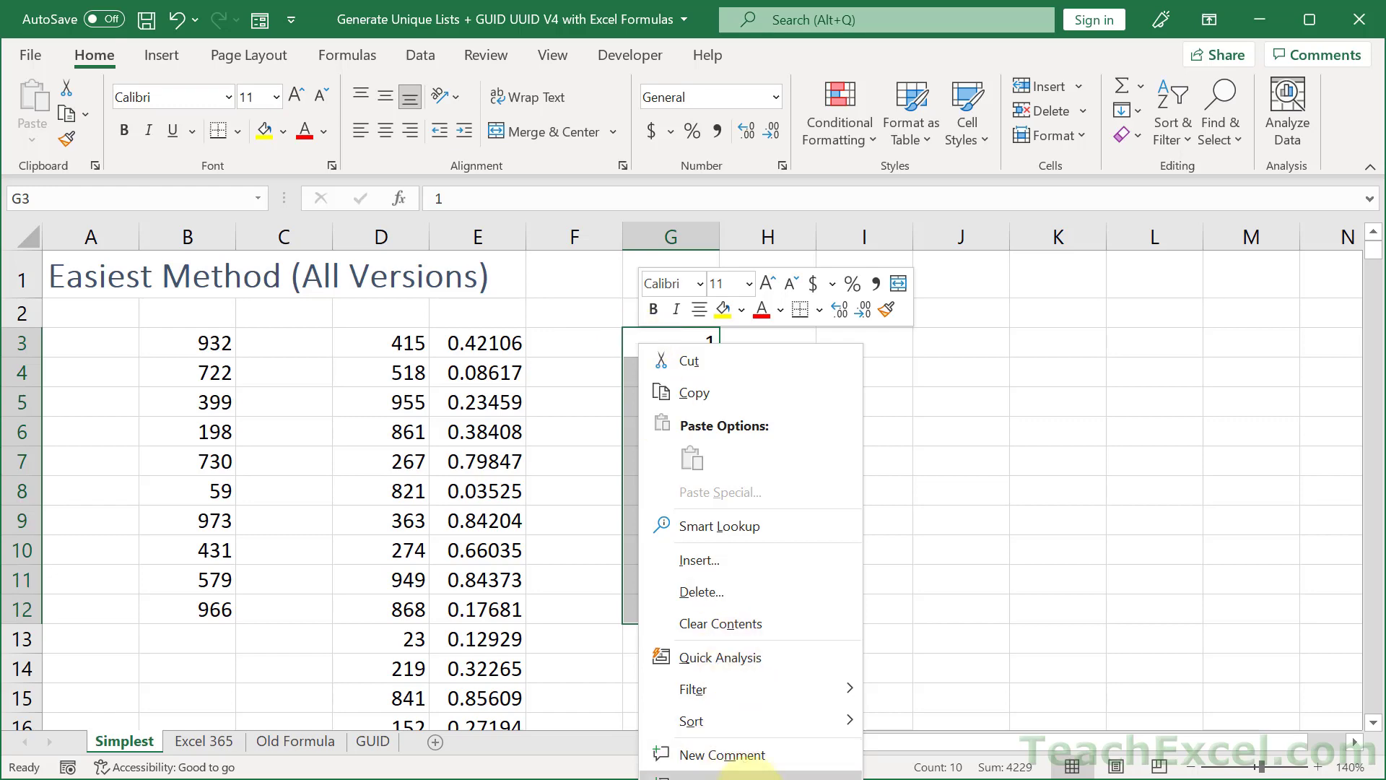
left_click(715, 778)
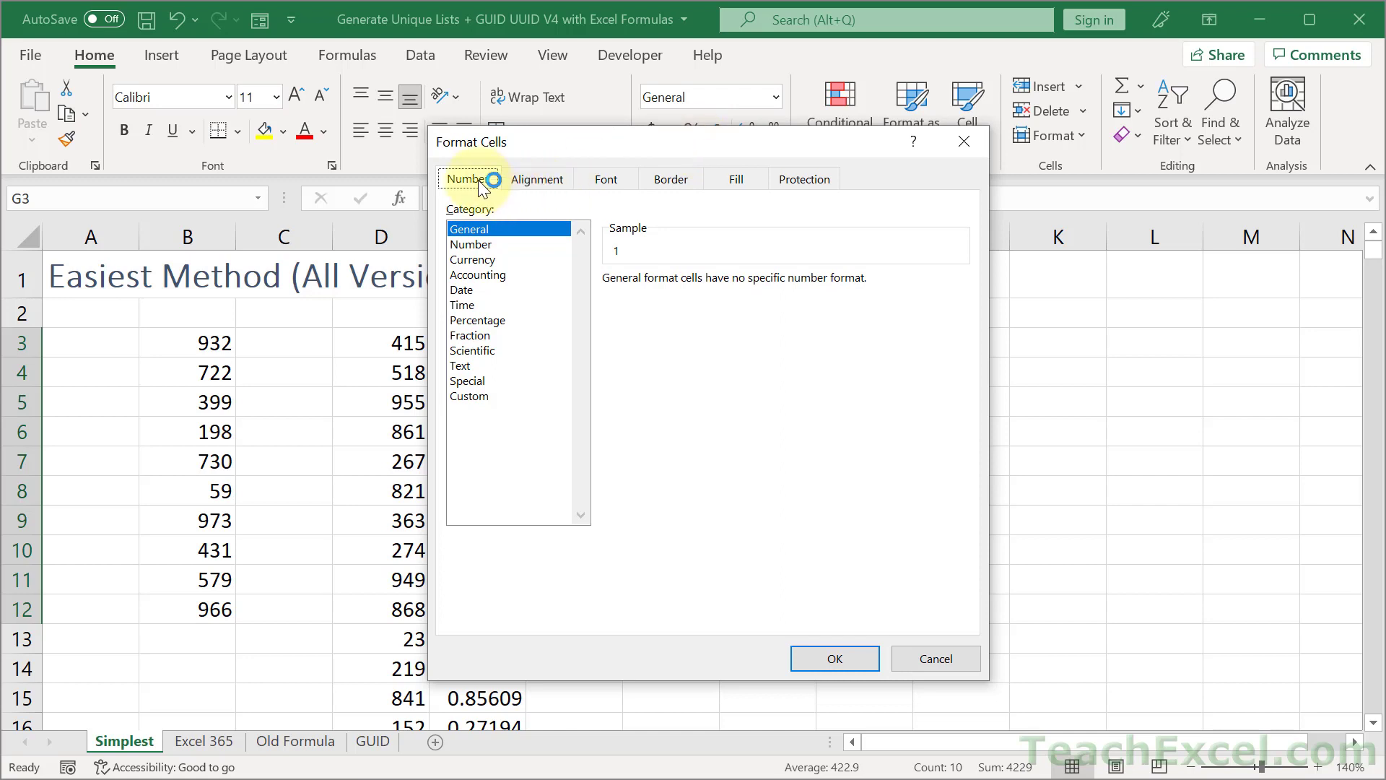
left_click(474, 395)
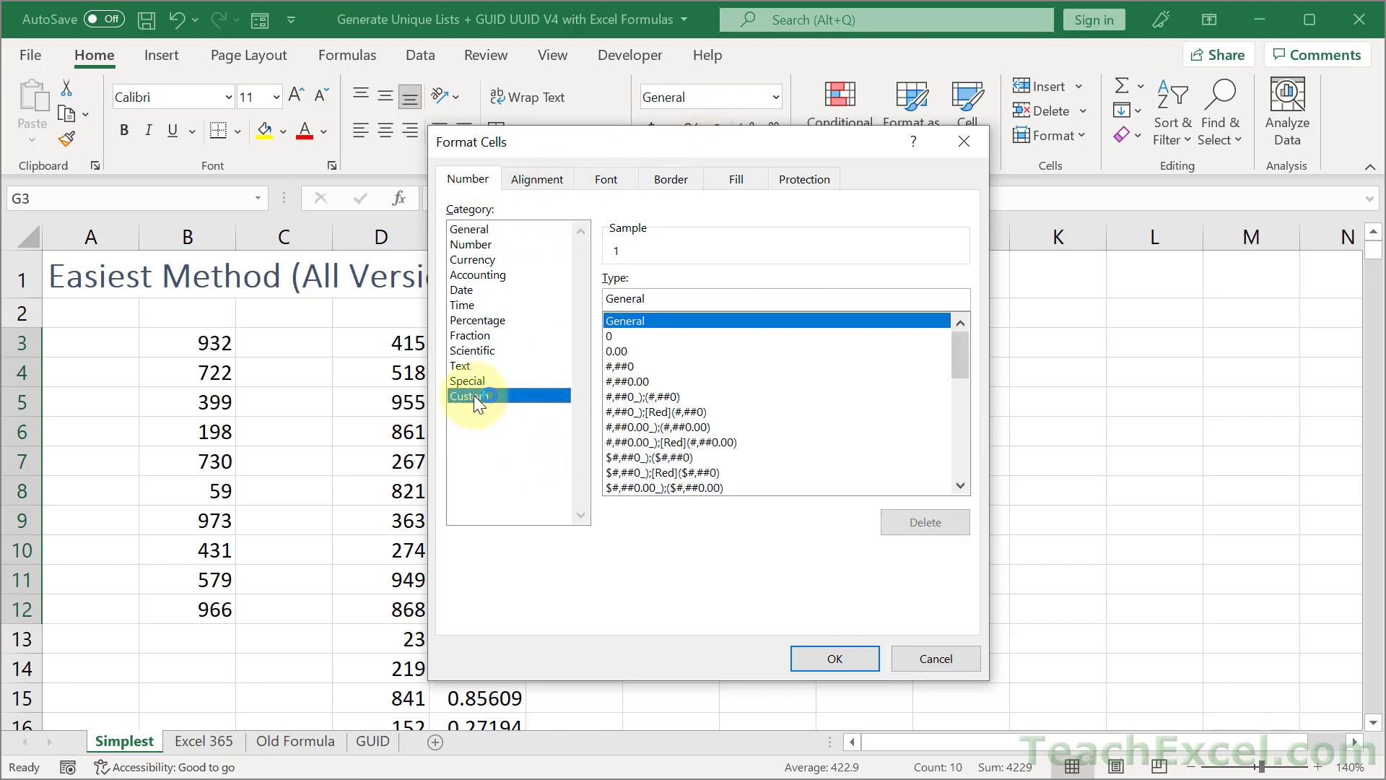
left_click(613, 335)
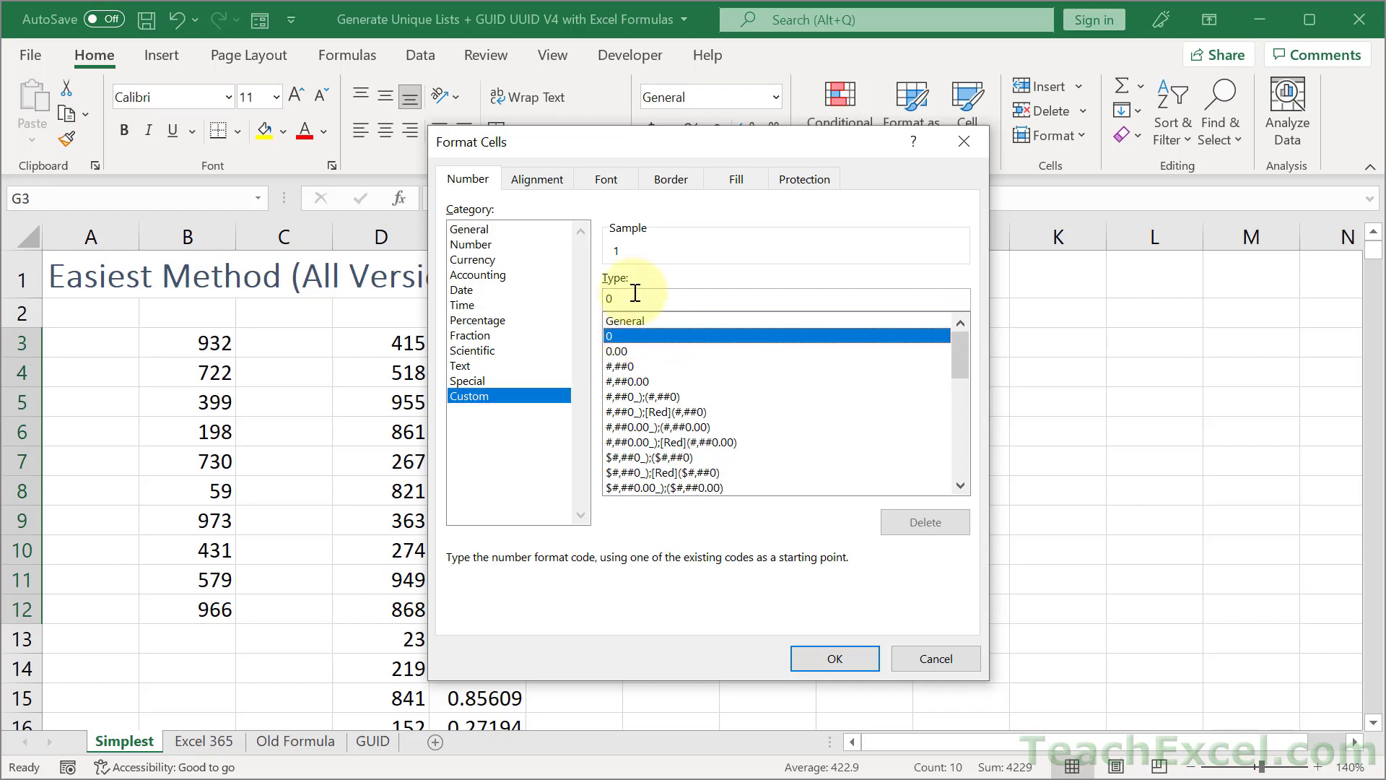
left_click(638, 324)
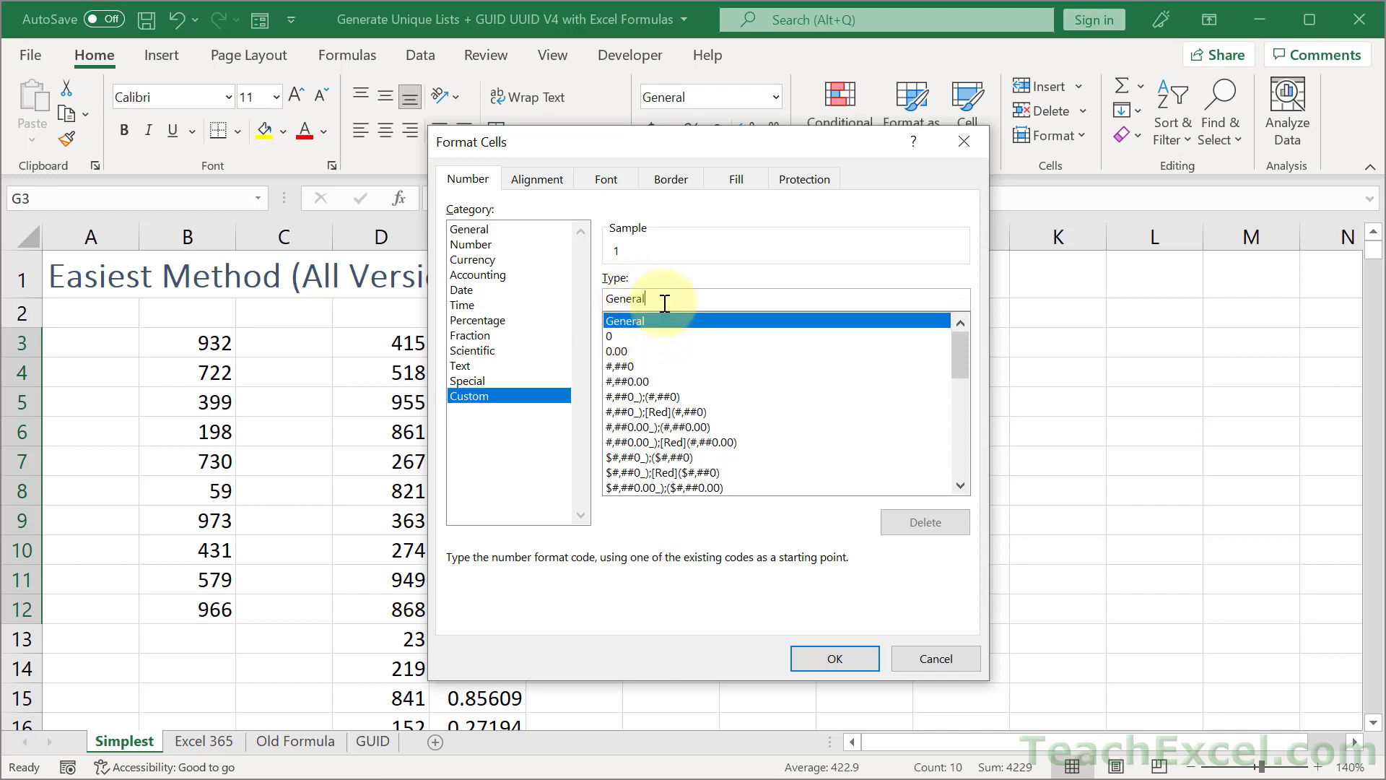
left_click(665, 299)
key("BackSpace")
key("BackSpace")
key("BackSpace")
key("BackSpace")
key("BackSpace")
key("BackSpace")
key("BackSpace")
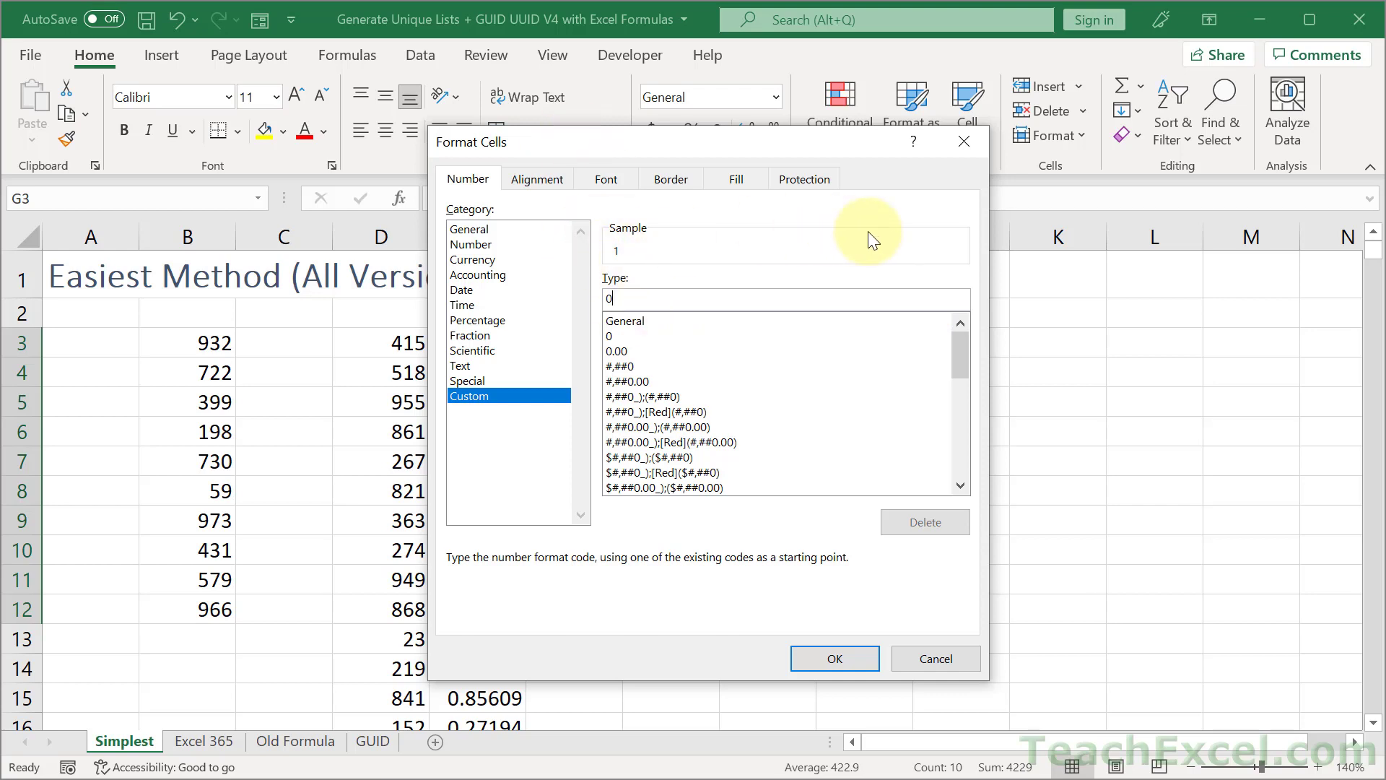
type("0000")
left_click(817, 669)
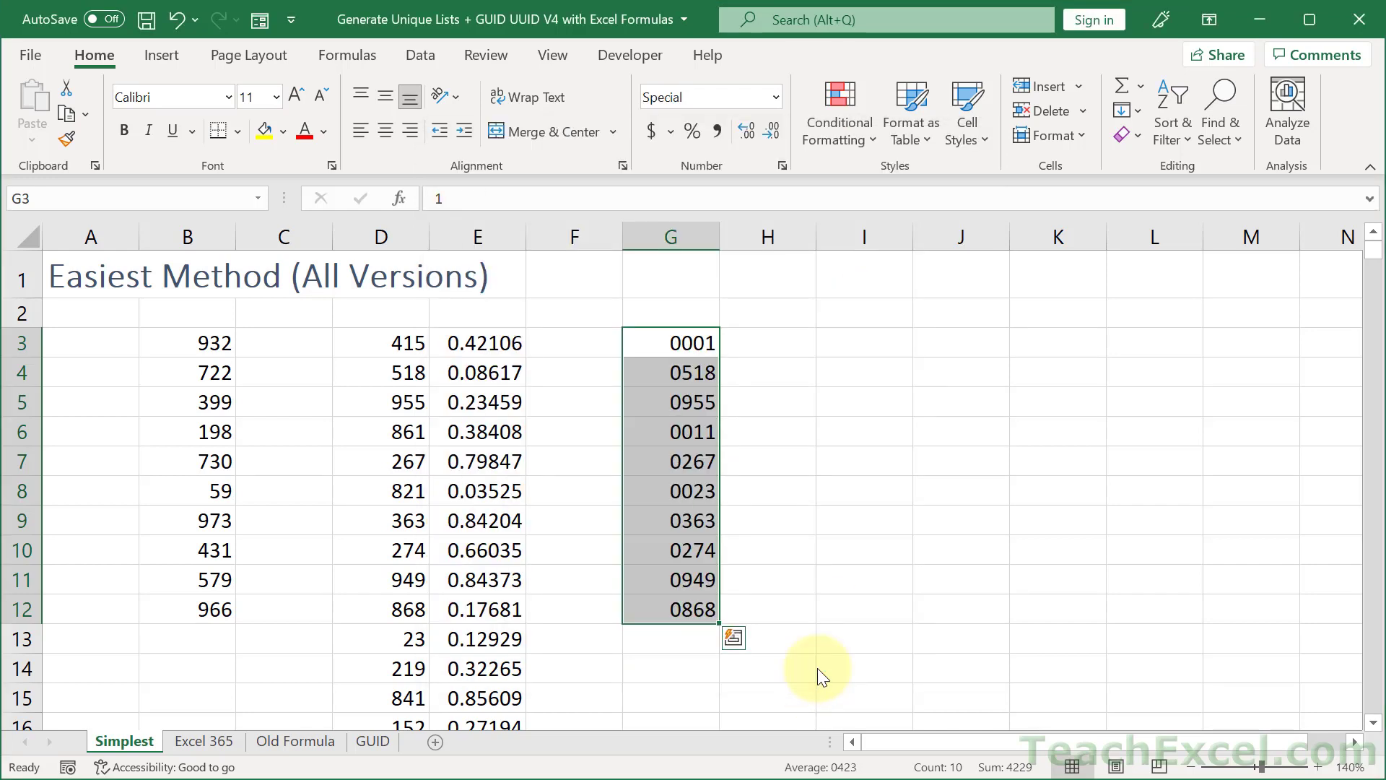
left_click(756, 340)
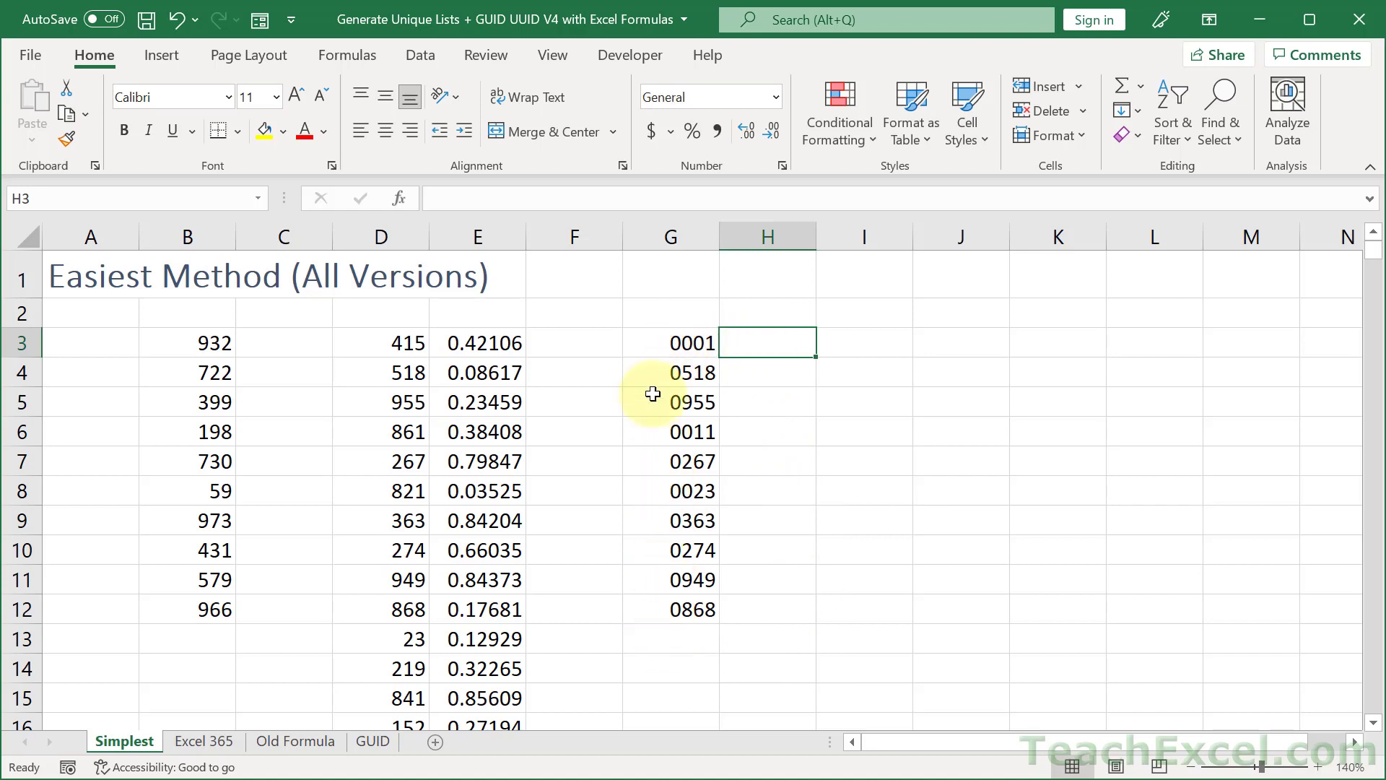
left_click(654, 338)
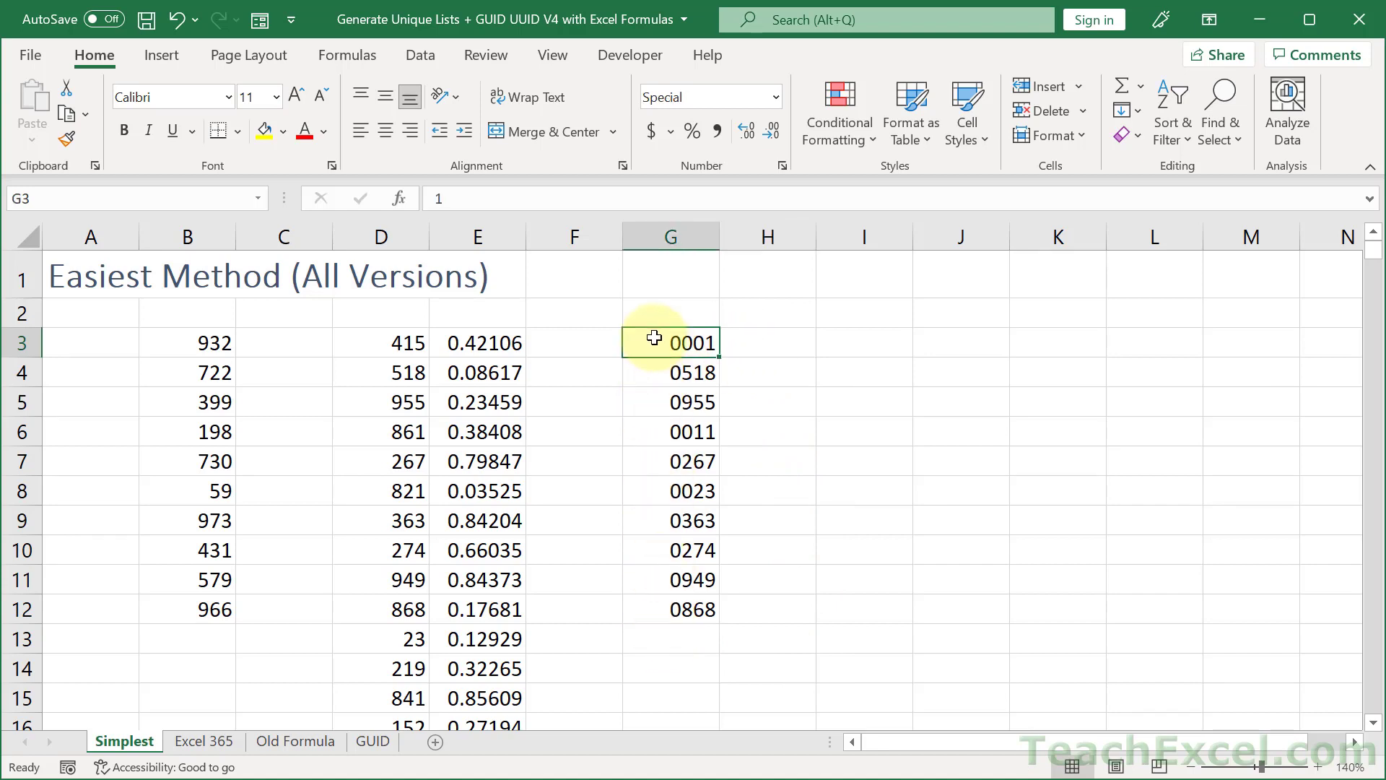
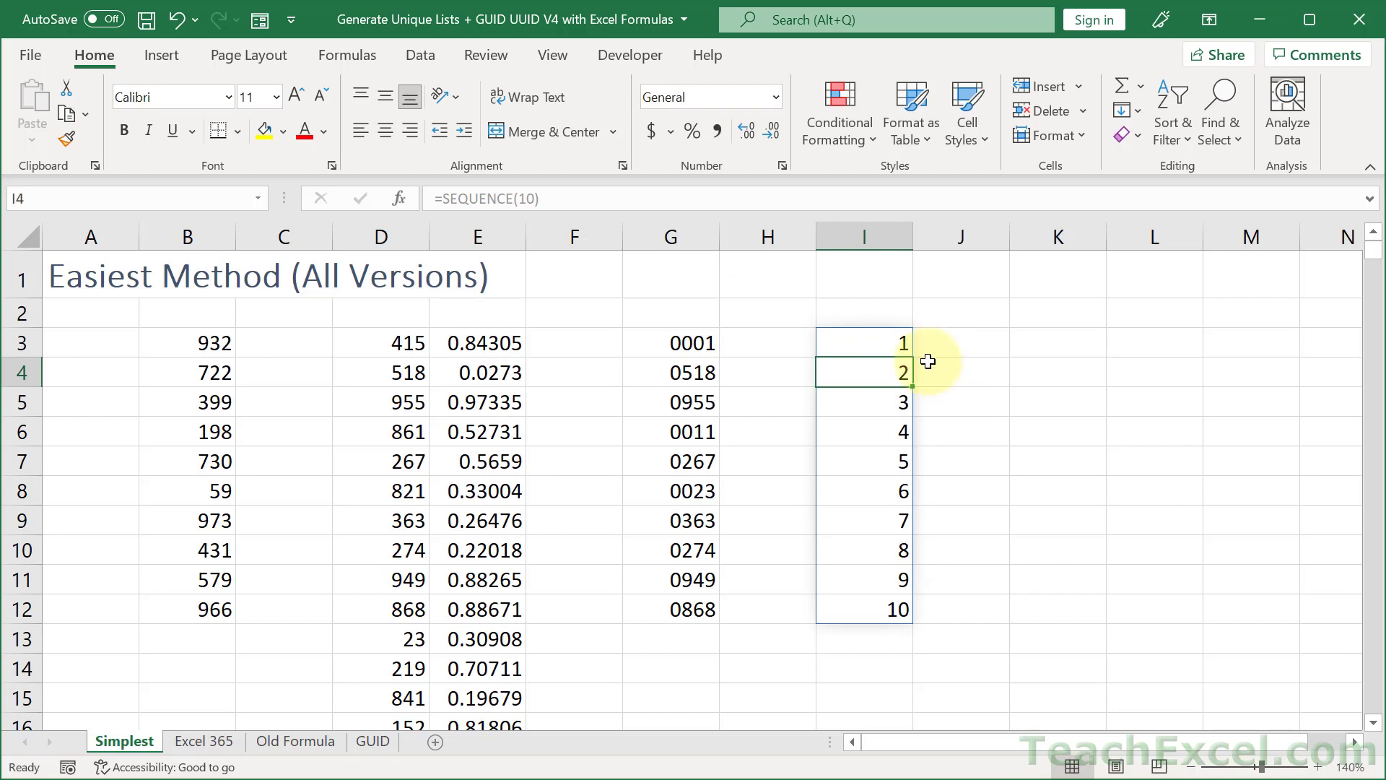
Wrap the SEQUENCE(10) formula in I3 in SORTBY, making the sequence its array argument.
left_click(879, 342)
double_click(880, 343)
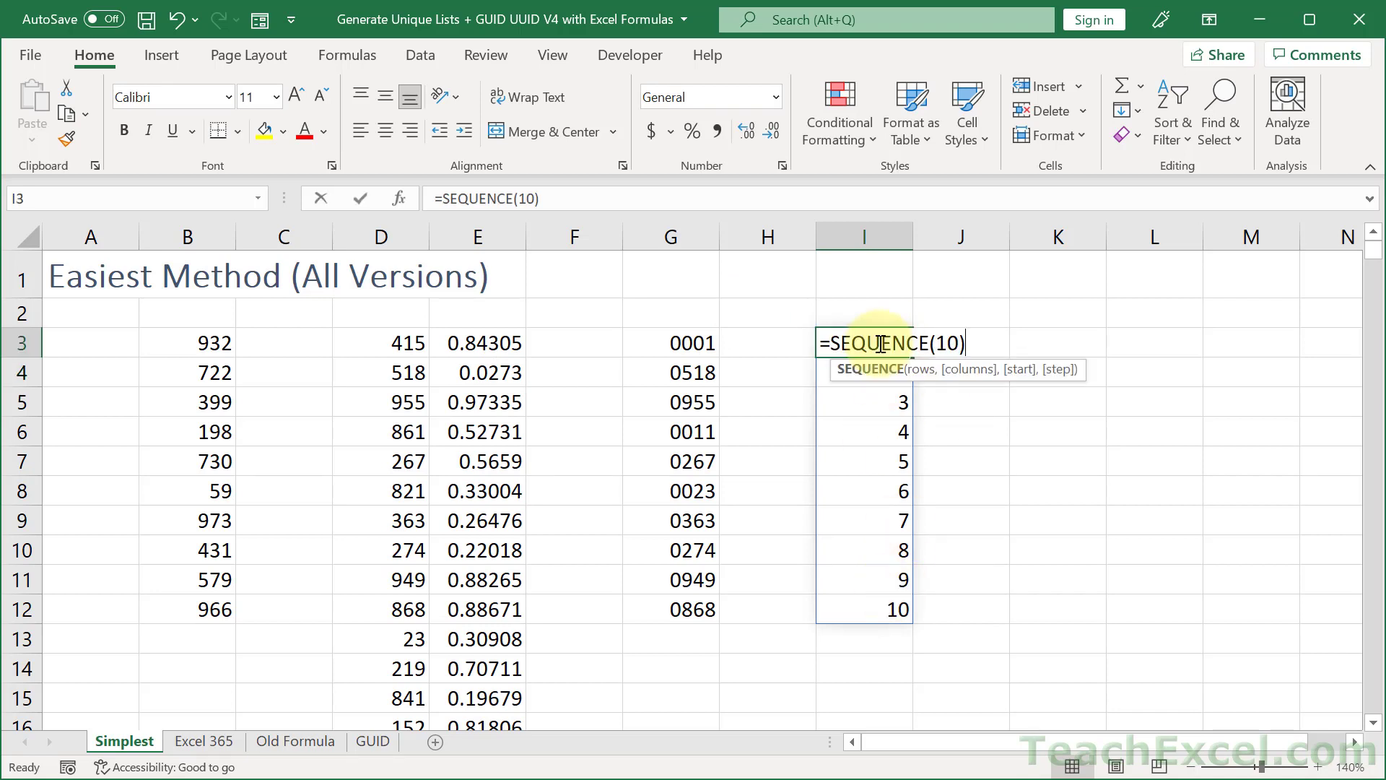
left_click(830, 343)
type("sort")
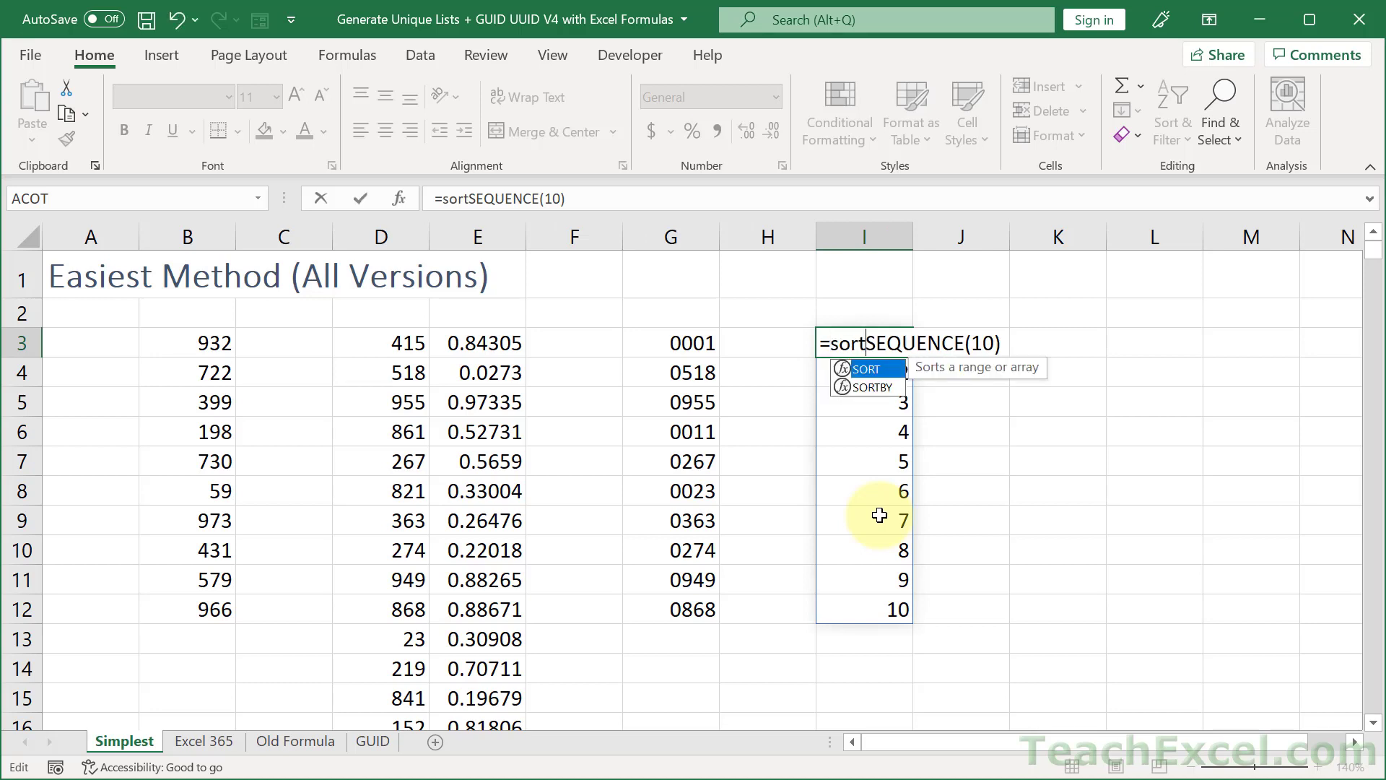
key("Down")
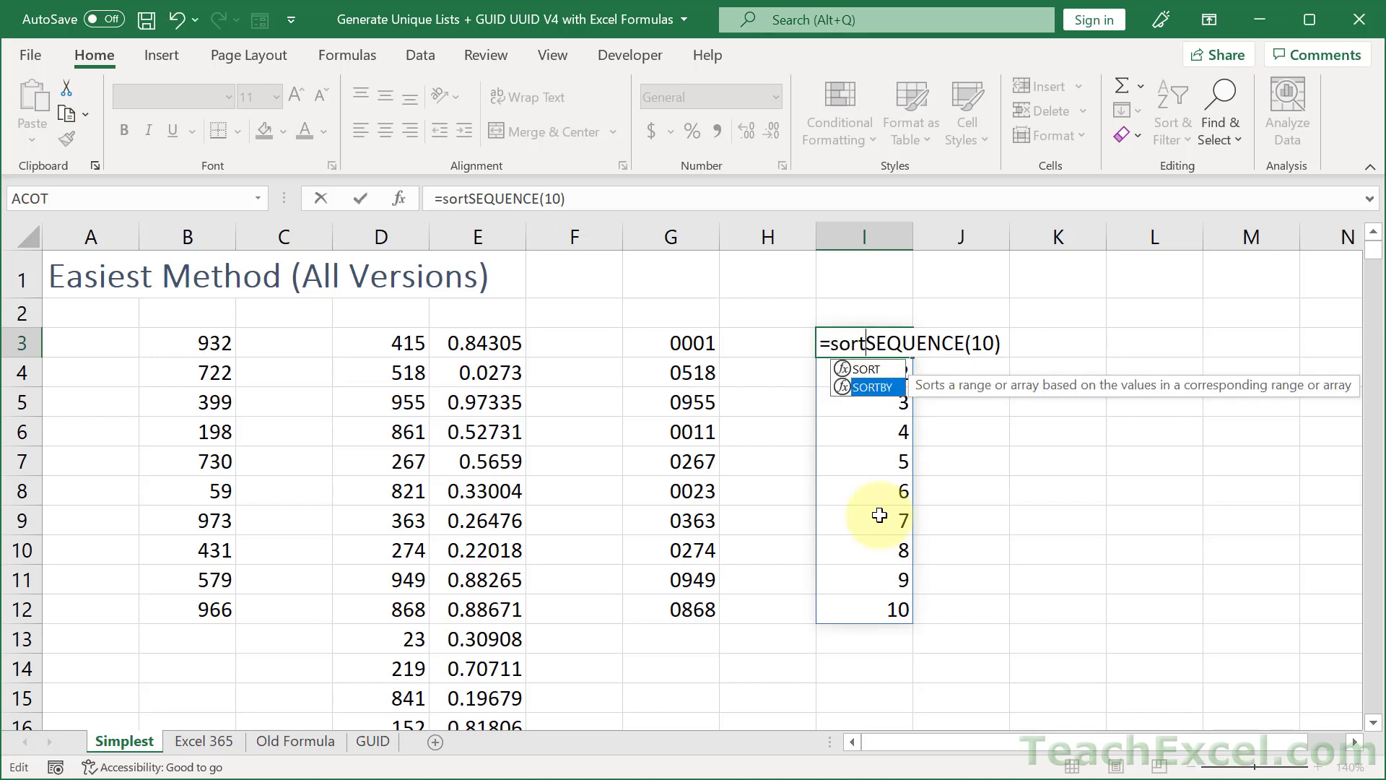
key("Tab")
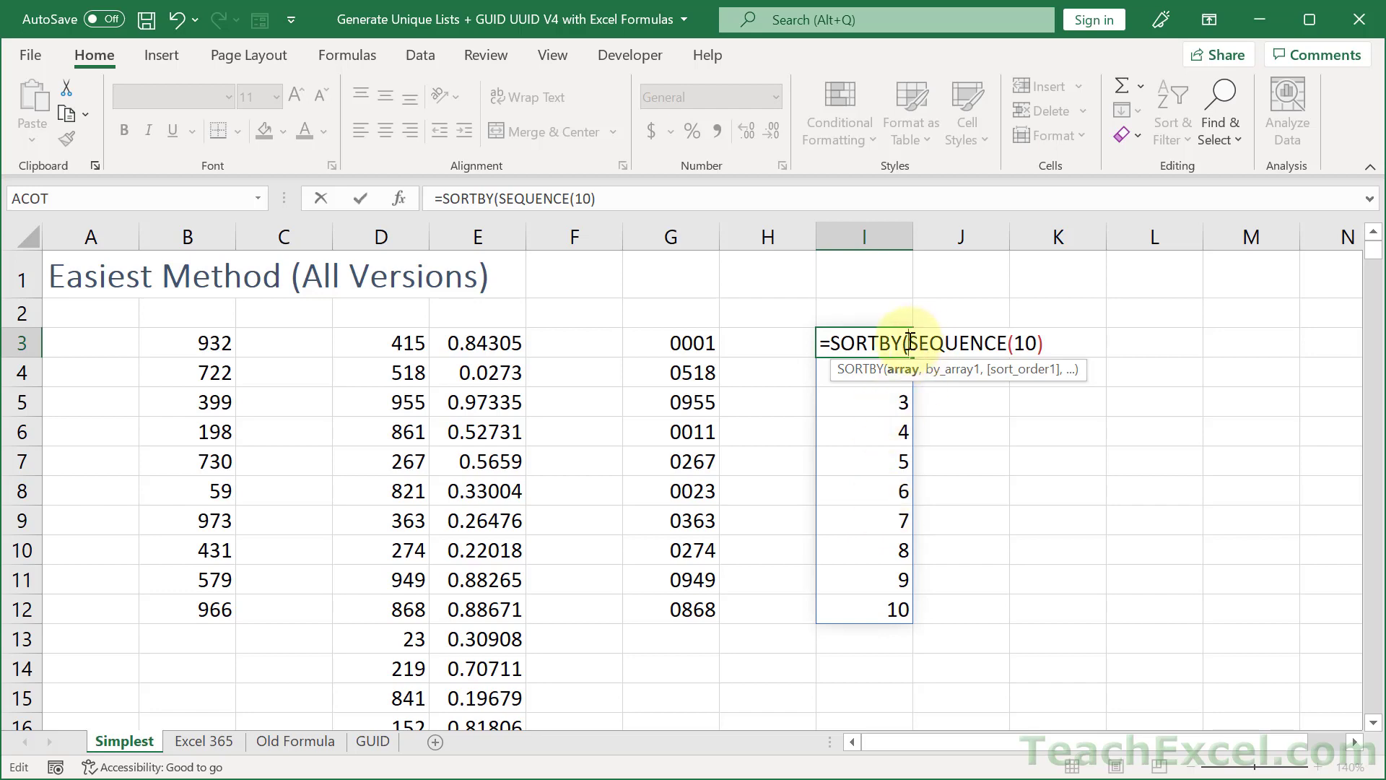
left_click(1051, 340)
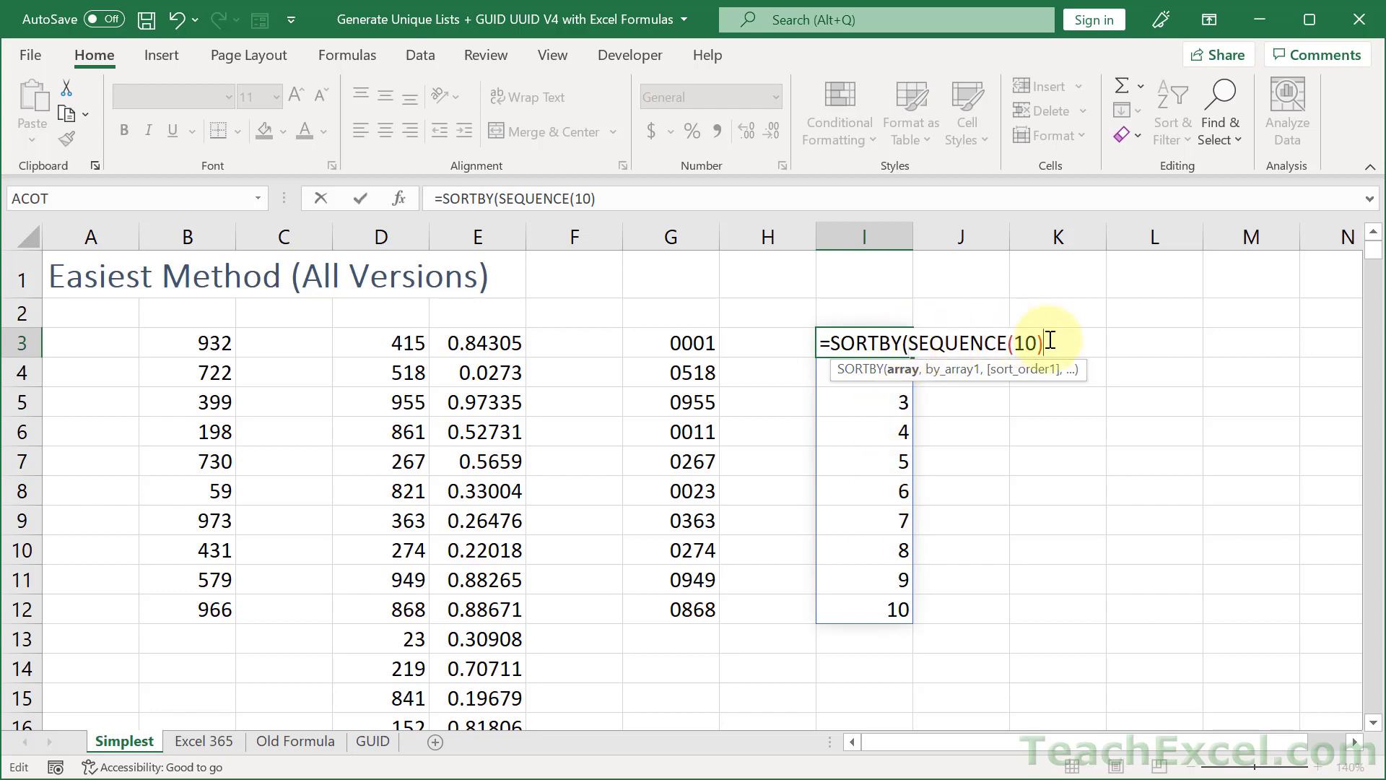
type(",")
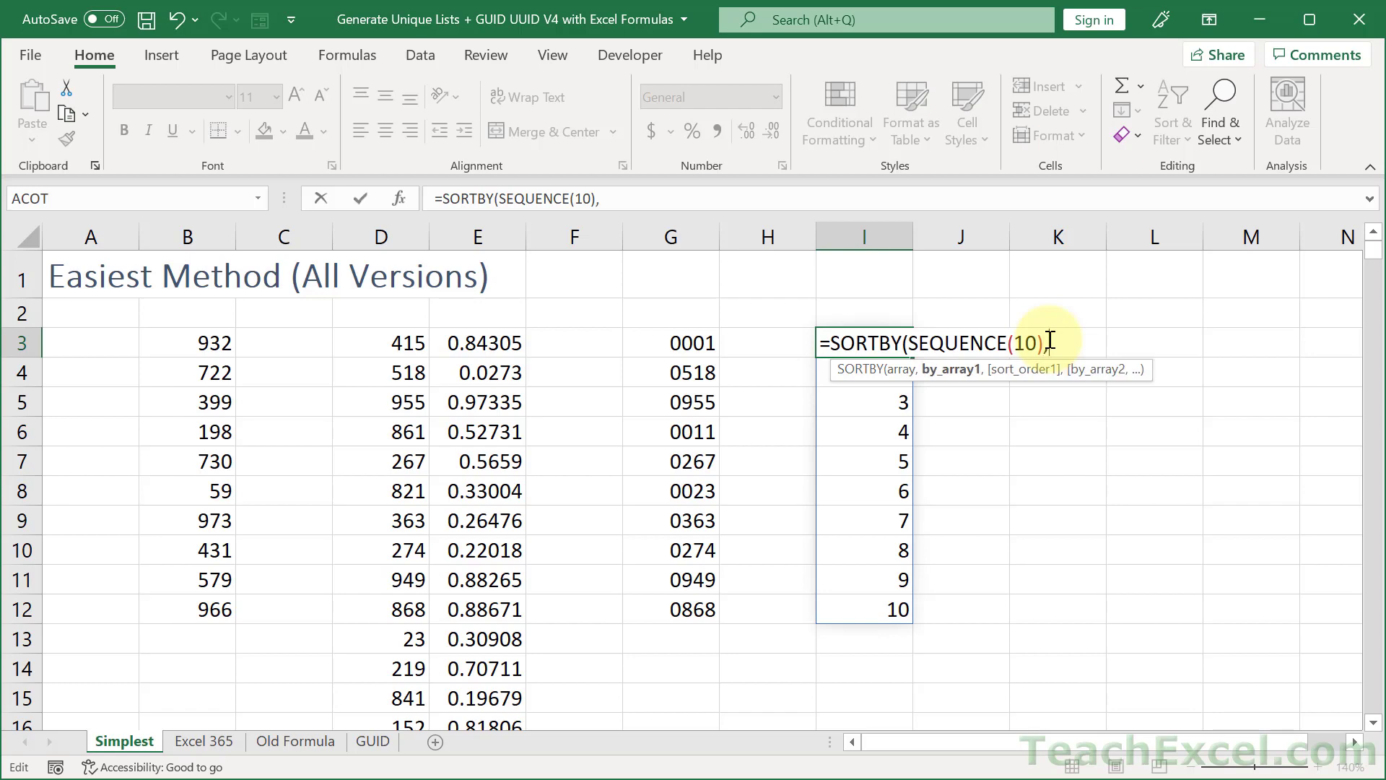
Add RANDARRAY(10) as the sort-by array and enter the formula =SORTBY(SEQUENCE(10),RANDARRAY(10)) in I3.
type("rand")
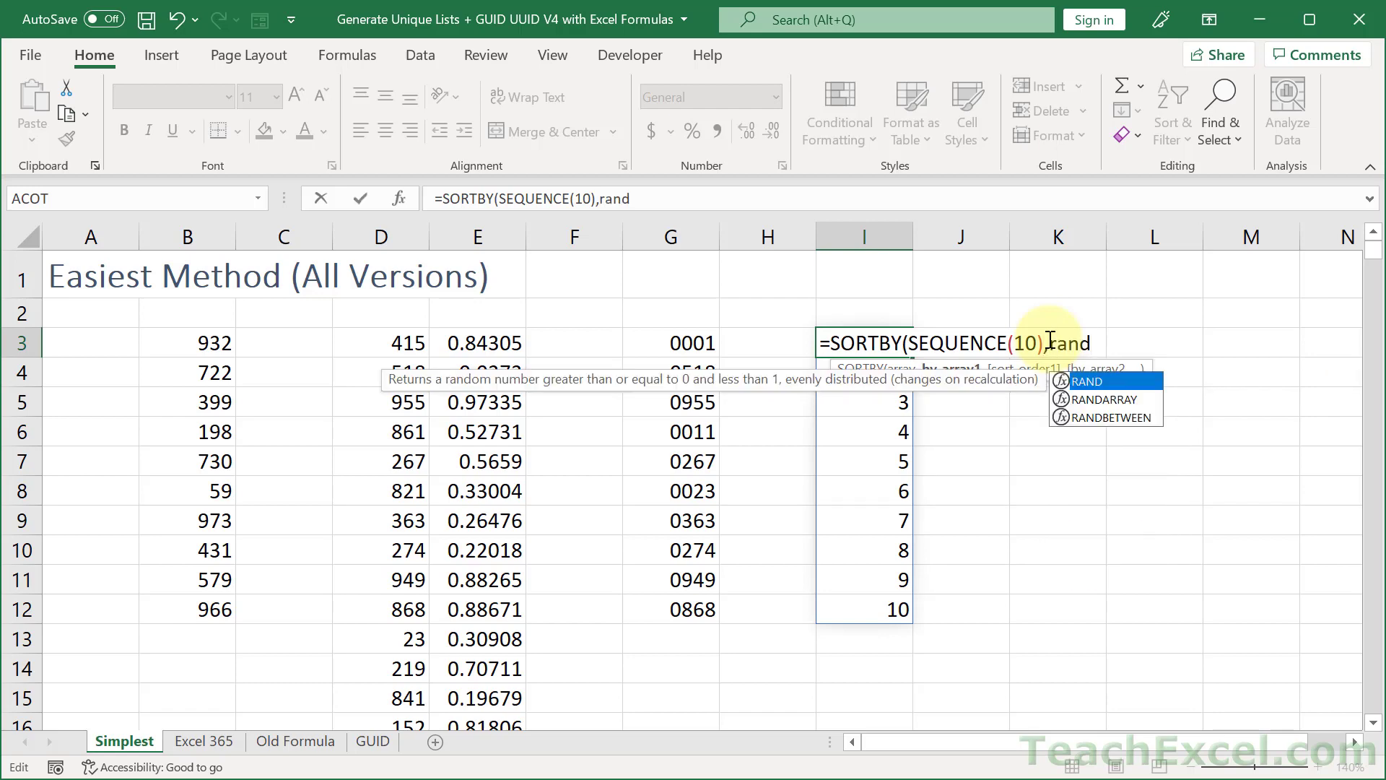
key("Down")
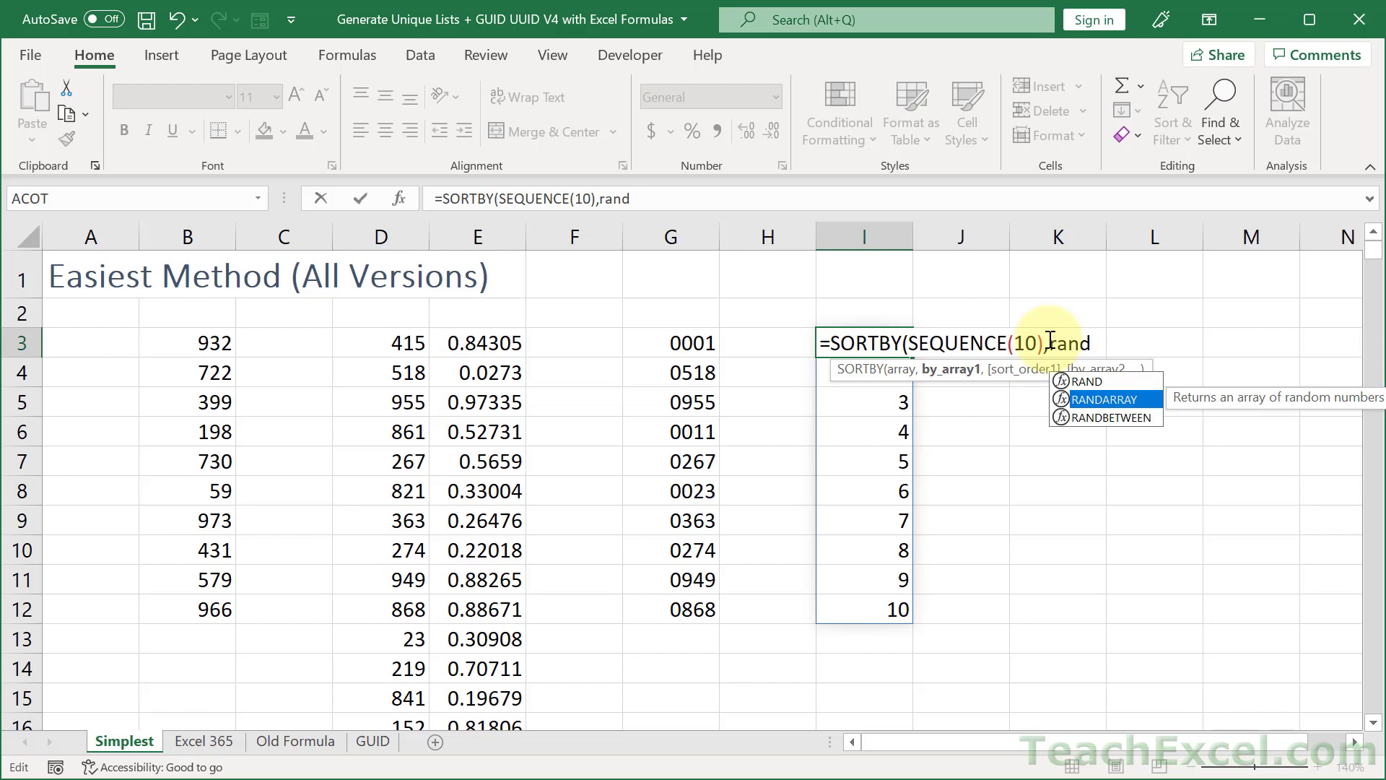
key("Tab")
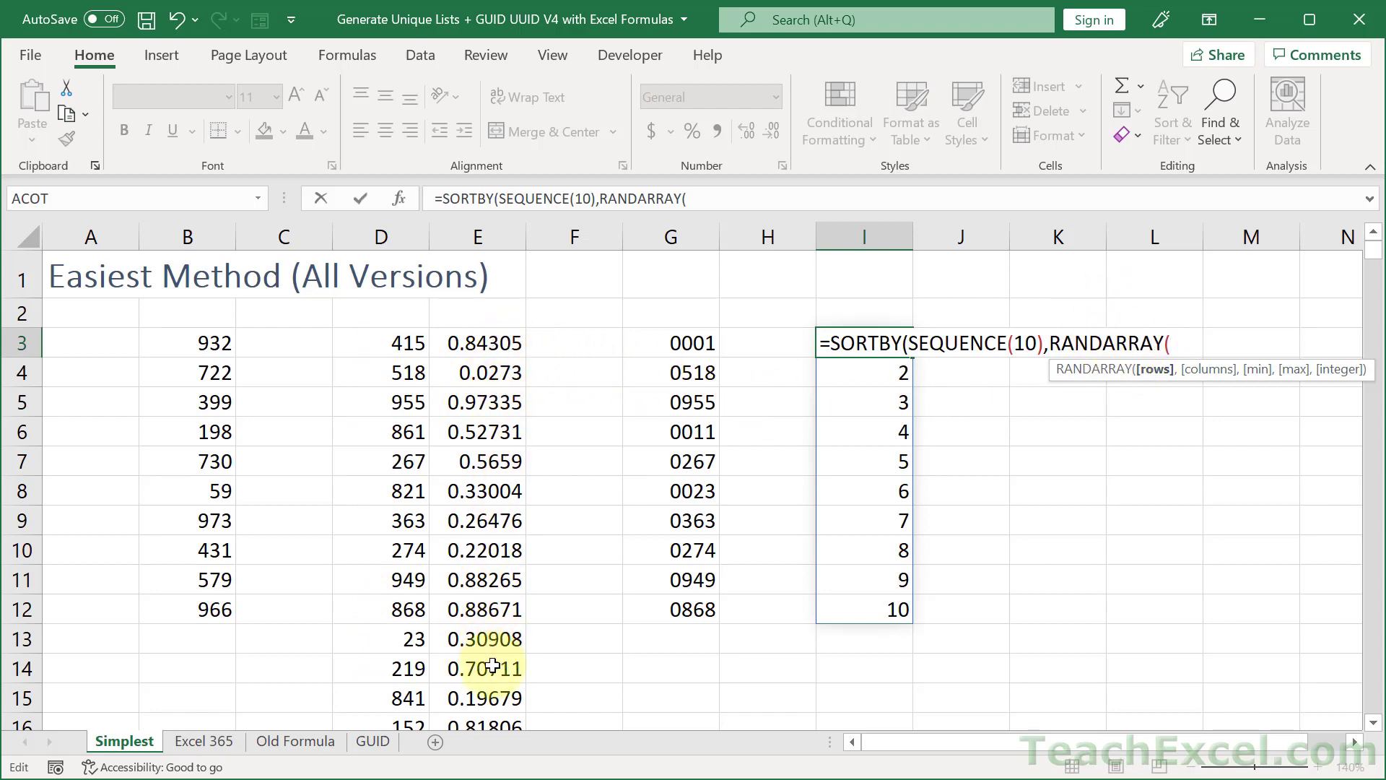
type("10)")
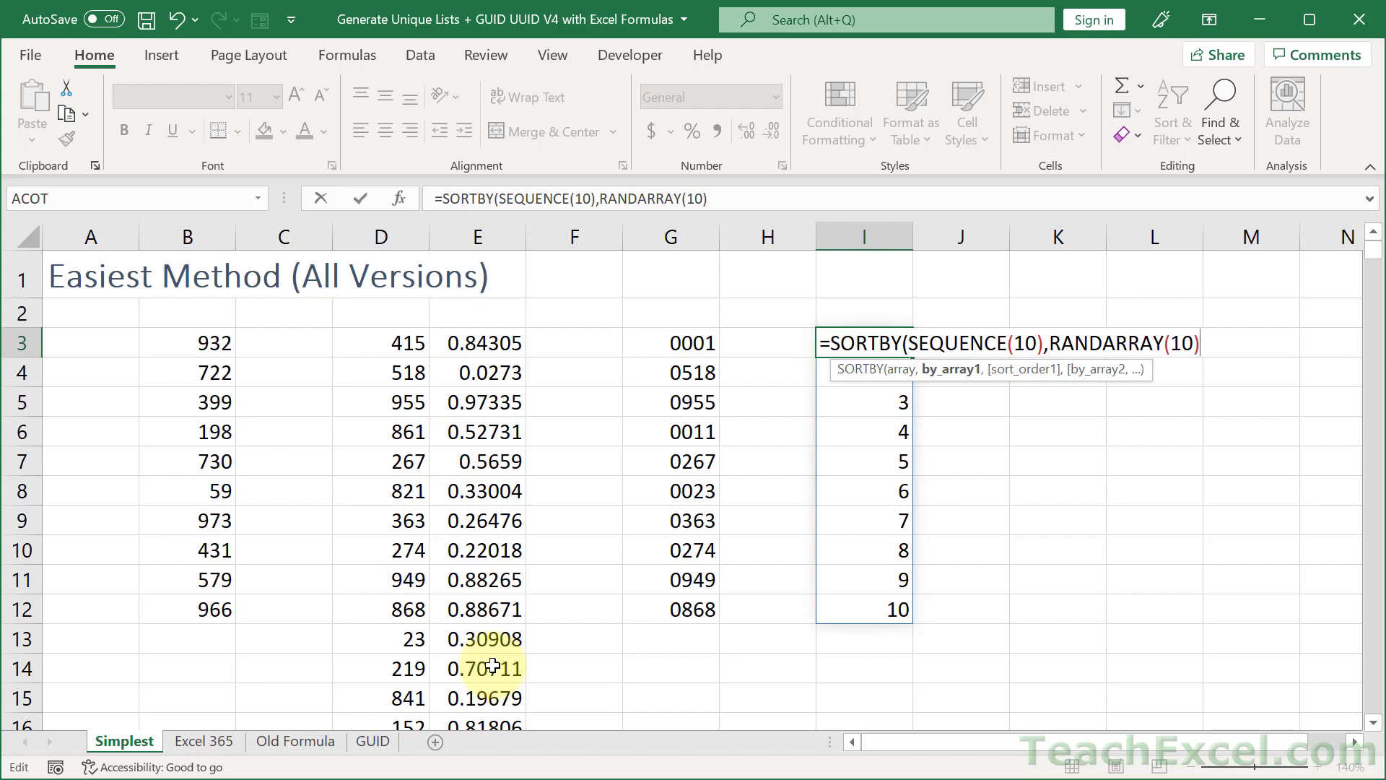
type(")")
key("Return")
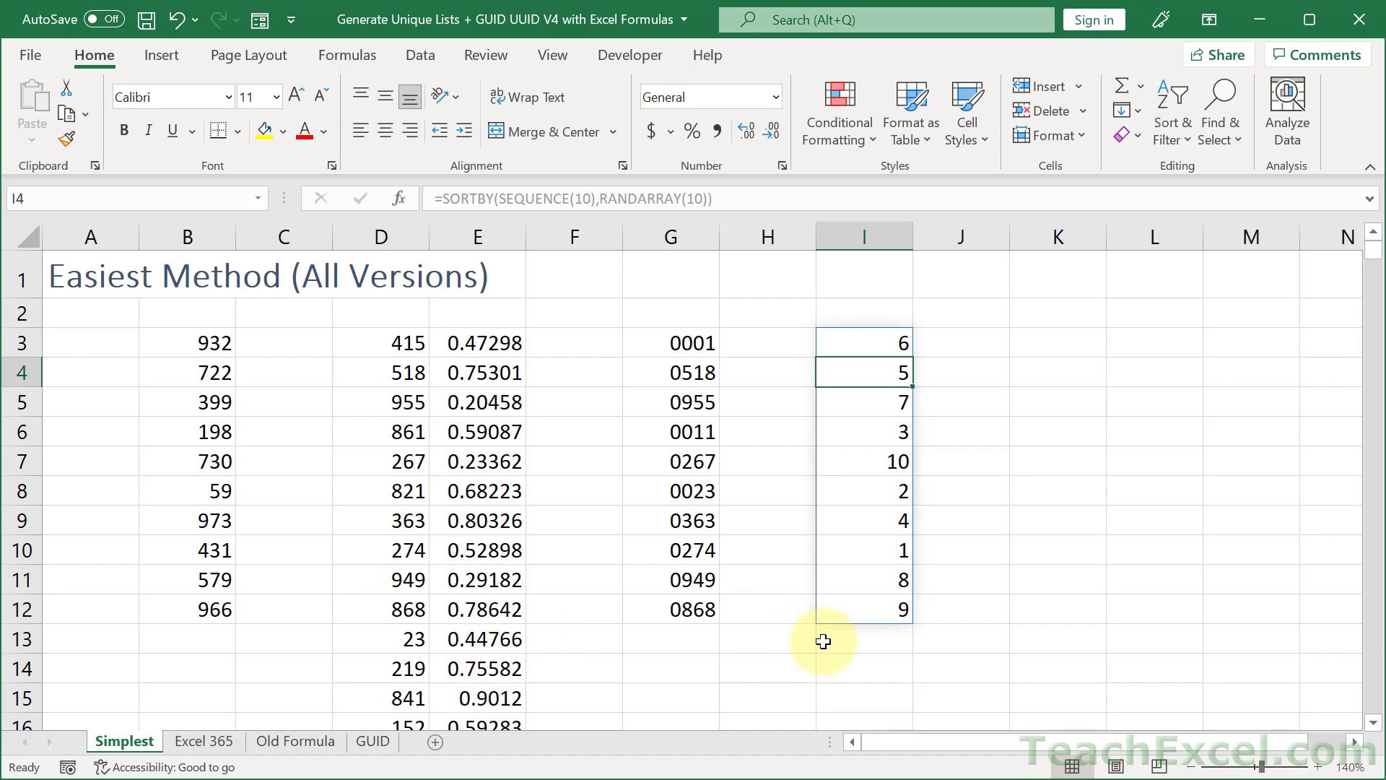
Review the SORTBY formula in I3 without changing it.
left_click(835, 343)
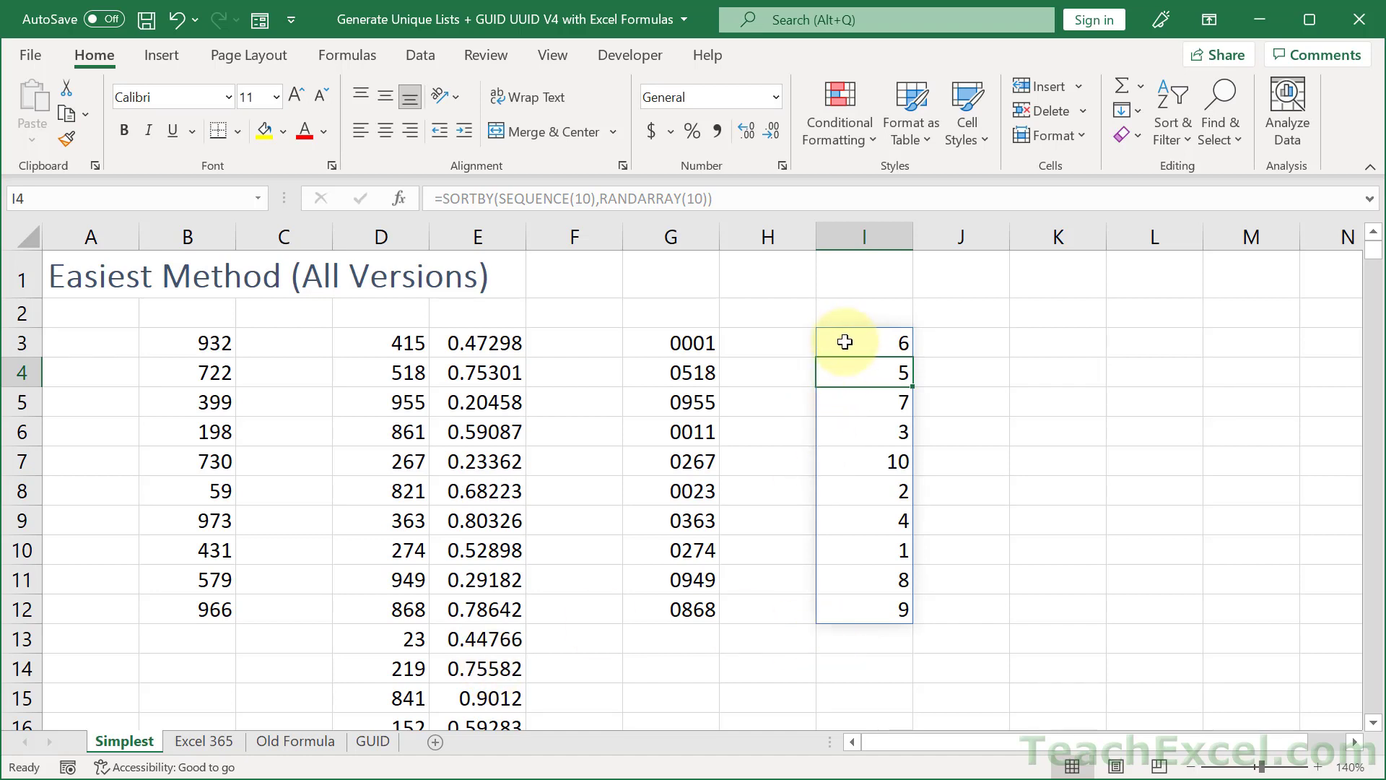
double_click(838, 342)
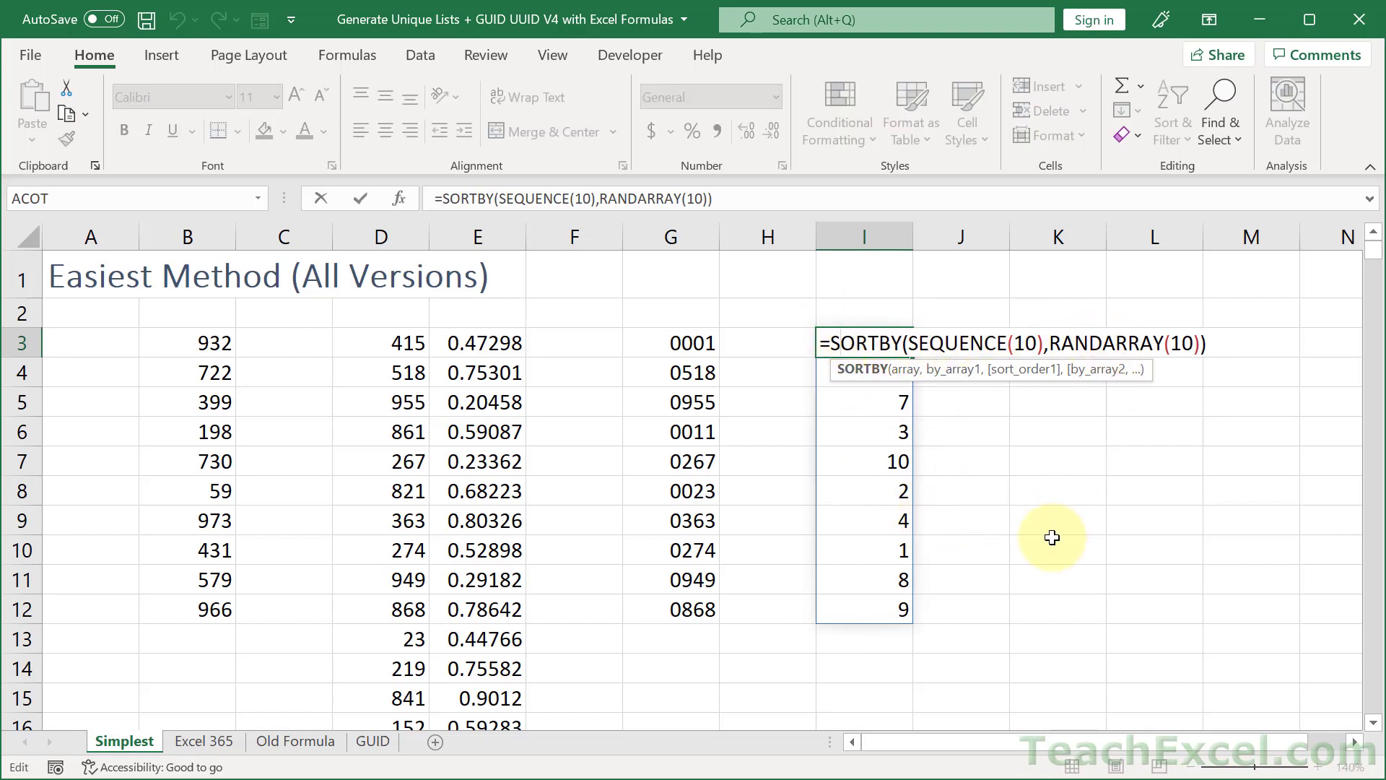
key("ctrl+Return")
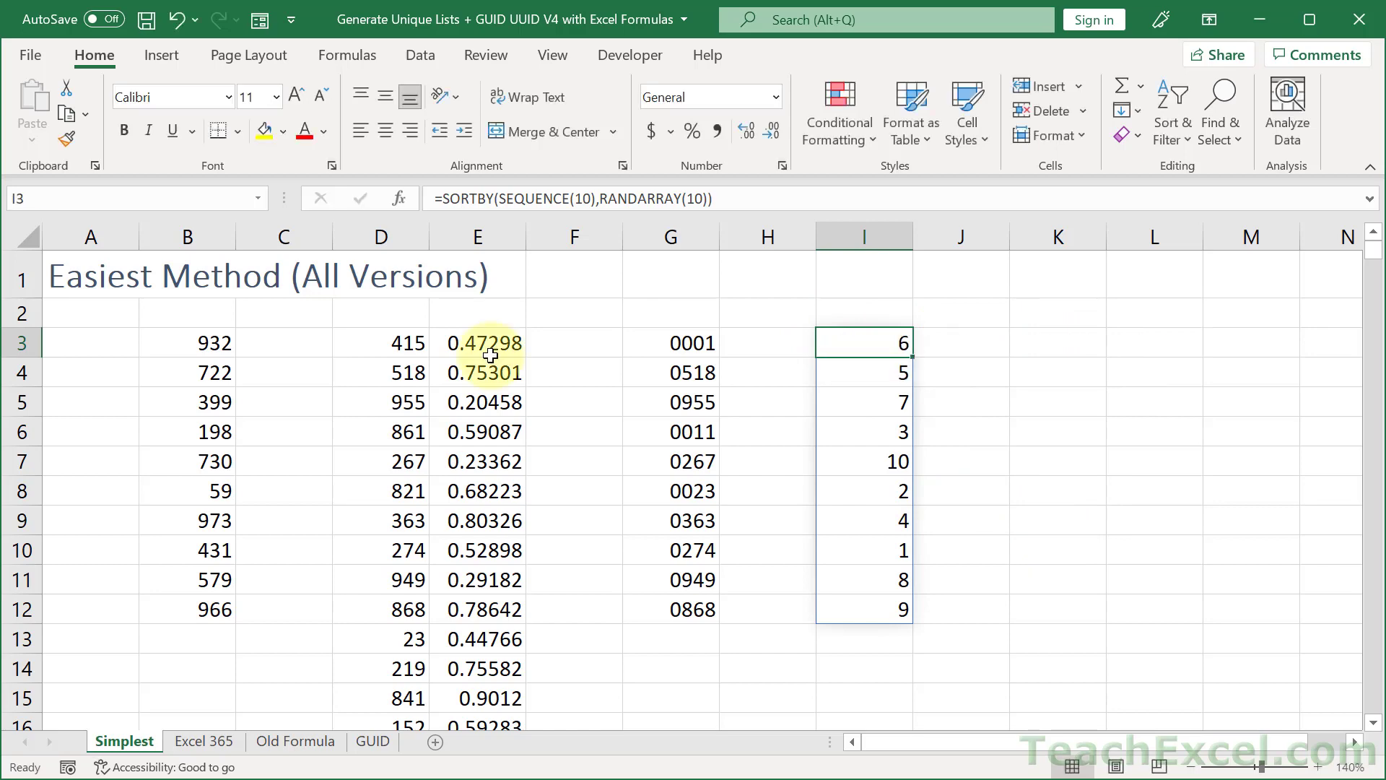
On the Excel 365 sheet, enter the formula =RANDARRAY(10,1,5,10,TRUE) in cell D3.
left_click(202, 742)
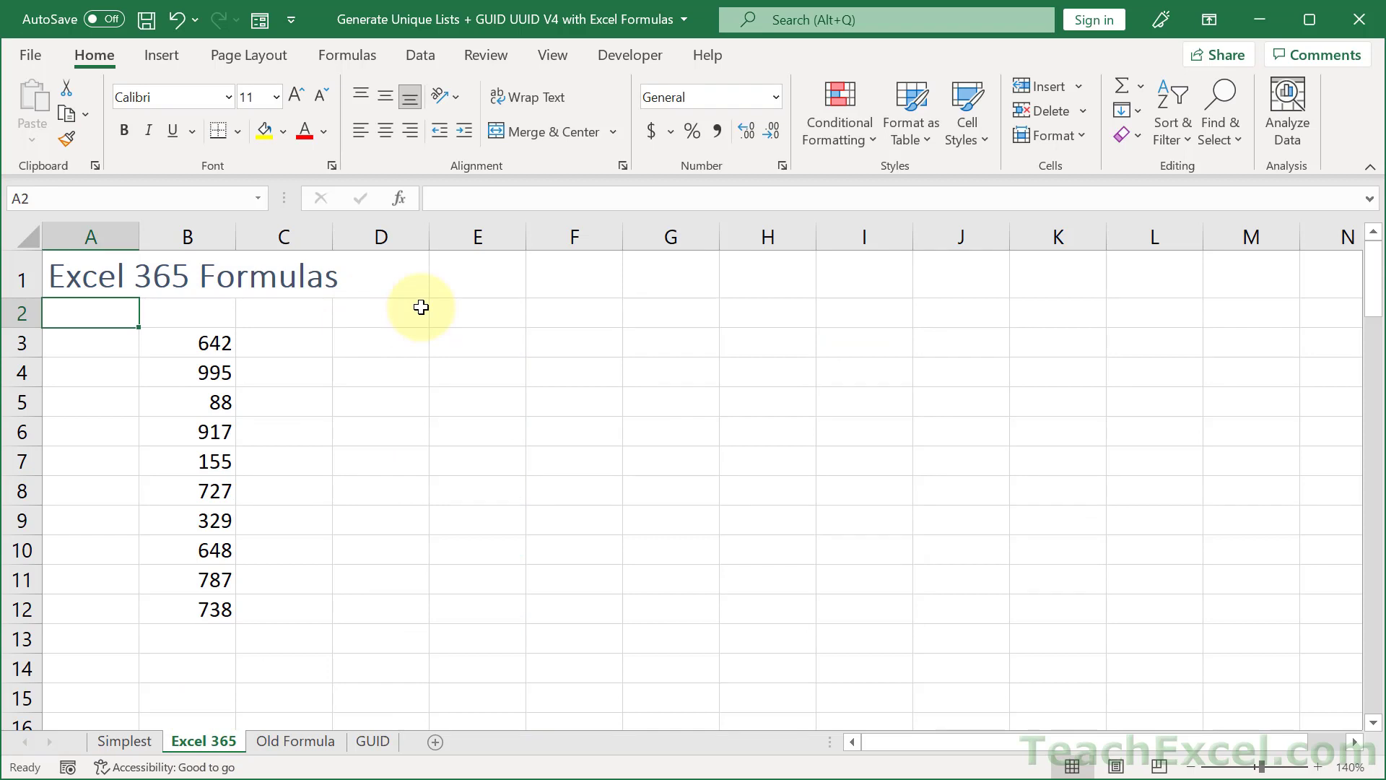
left_click(359, 349)
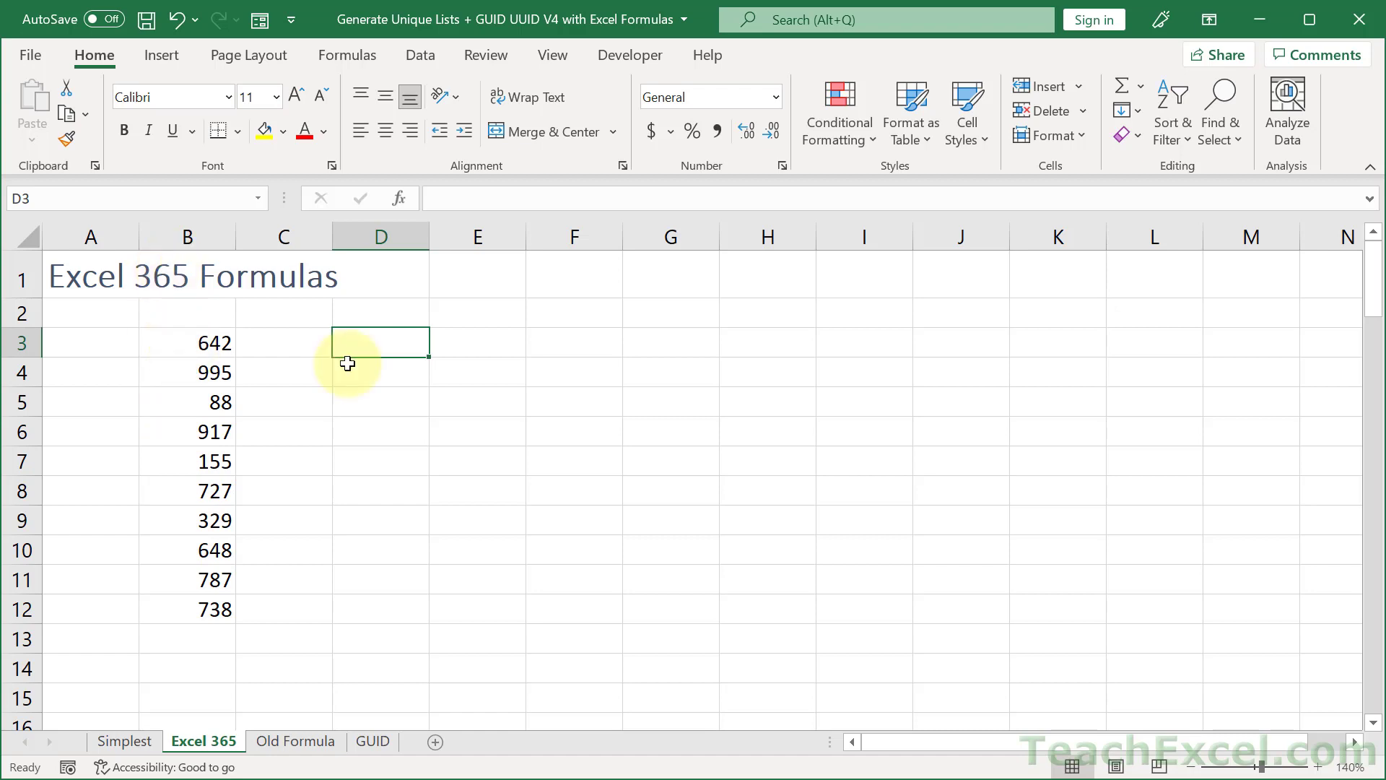
type("=rand")
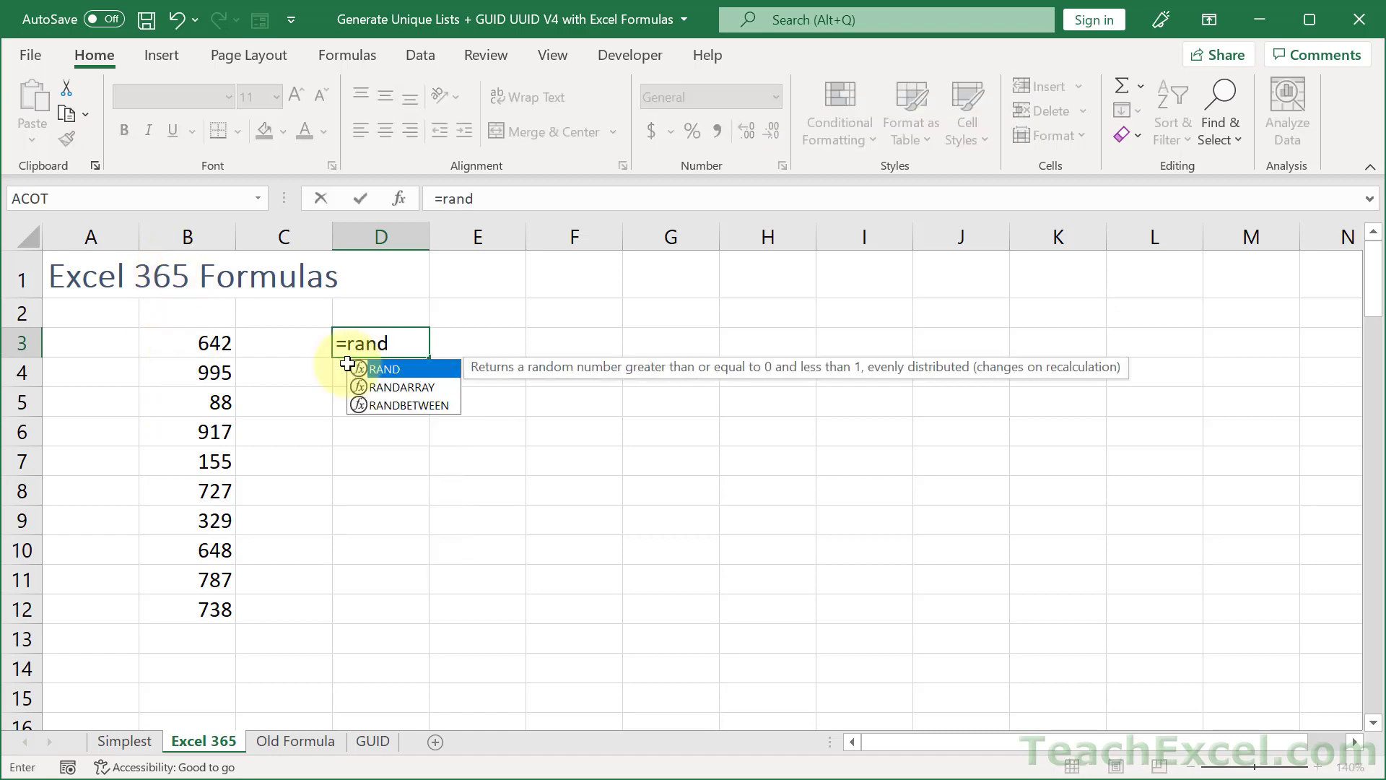
key("Down")
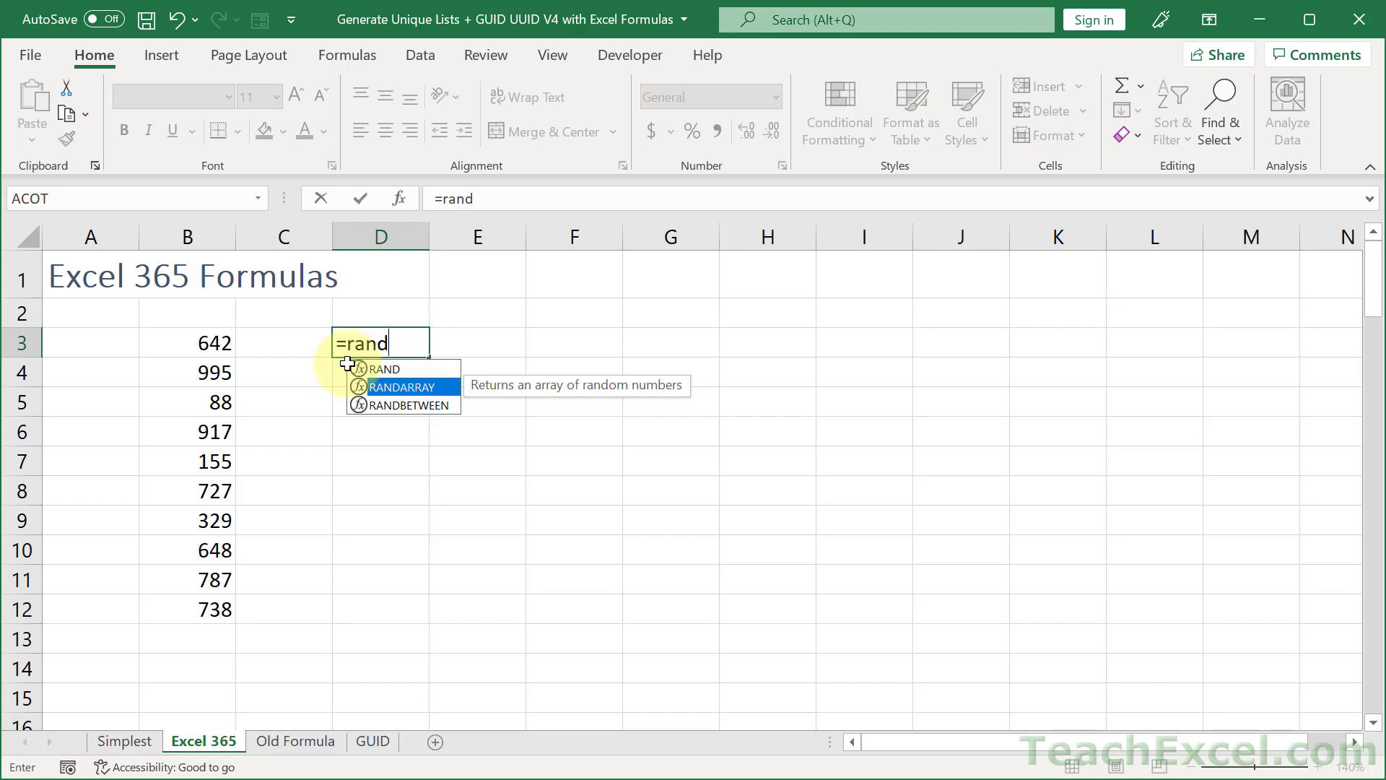
key("Tab")
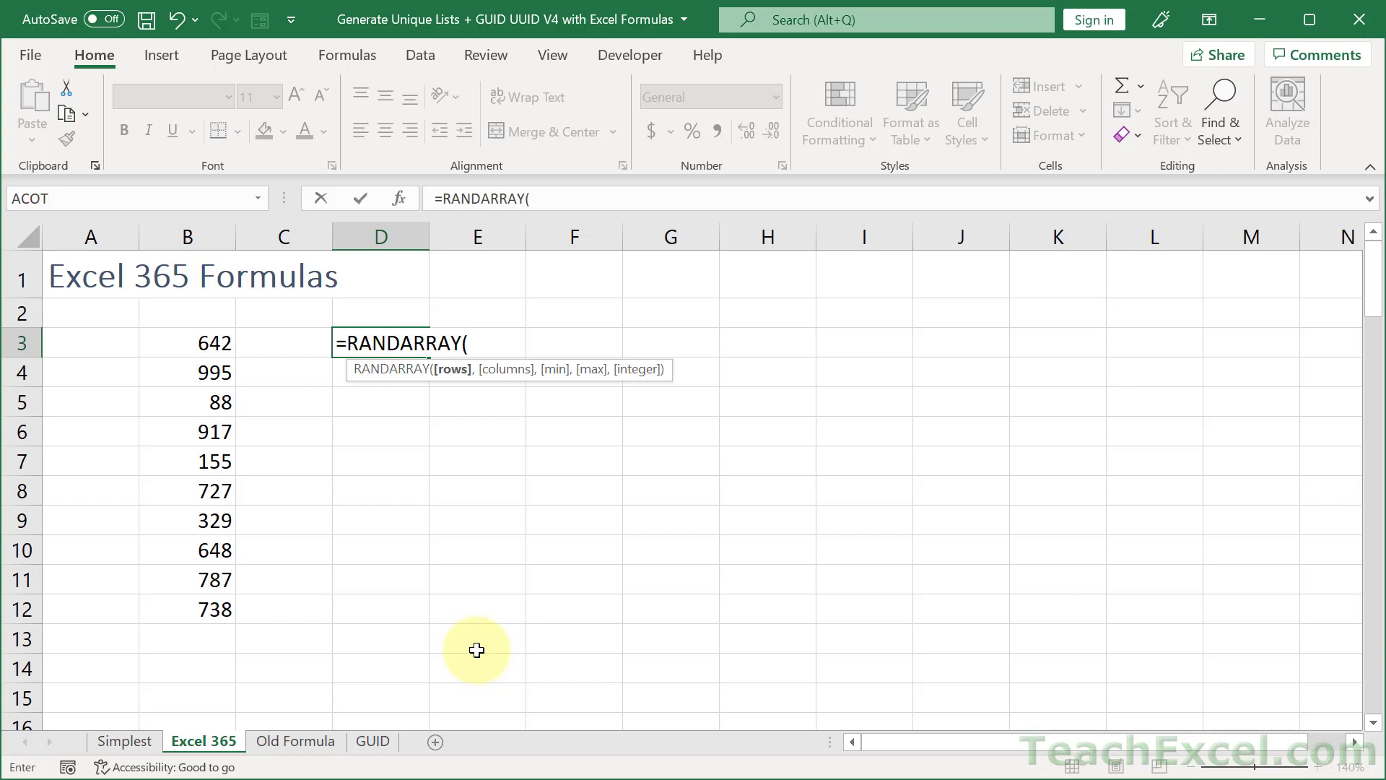
type("10,1")
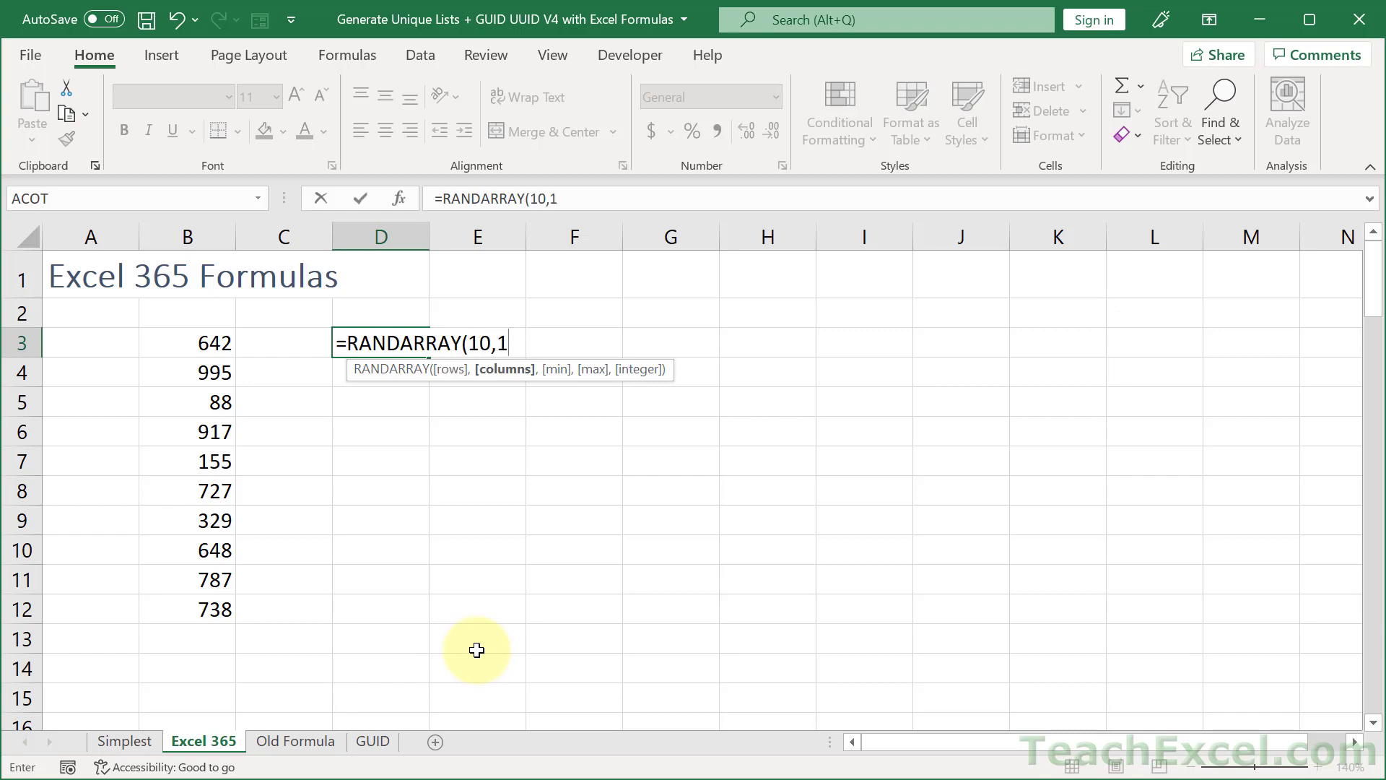
type(",5,10")
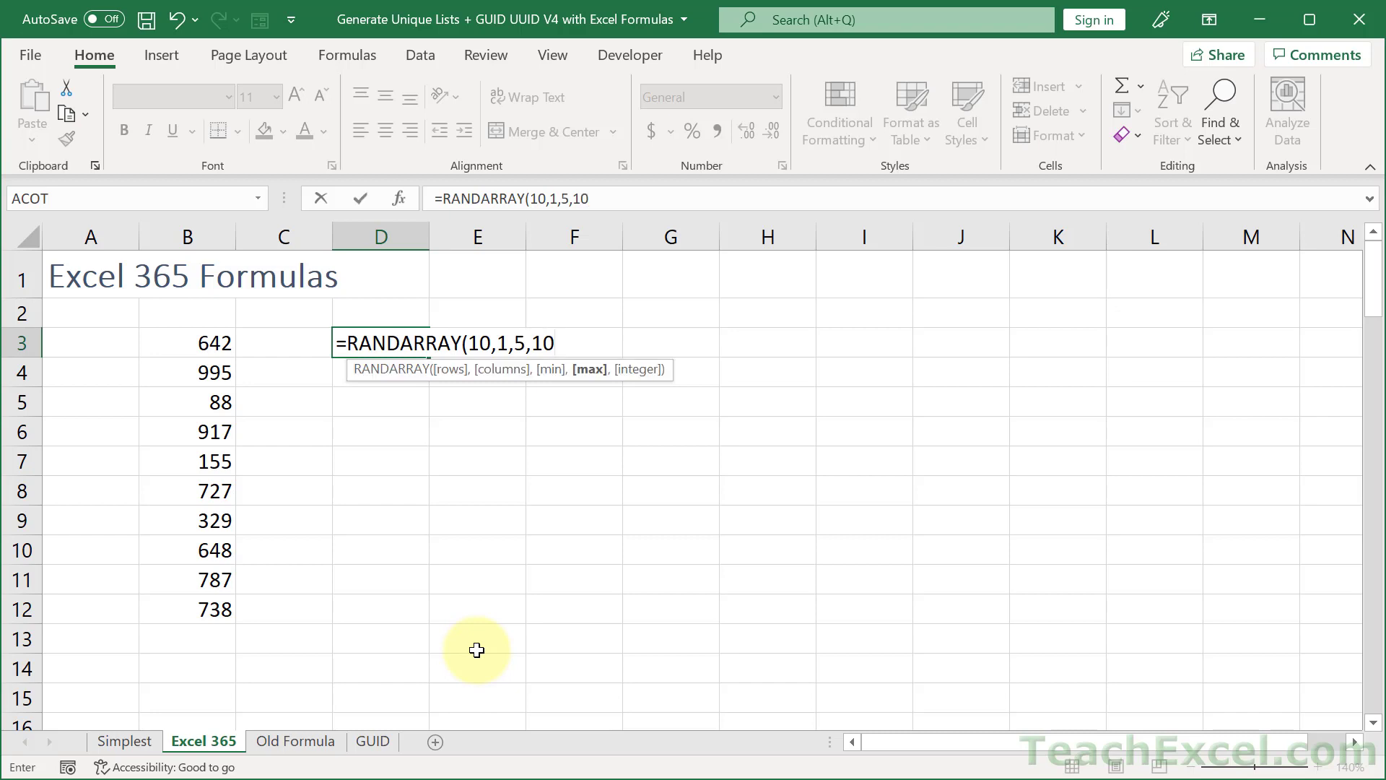
type(",")
type("true)")
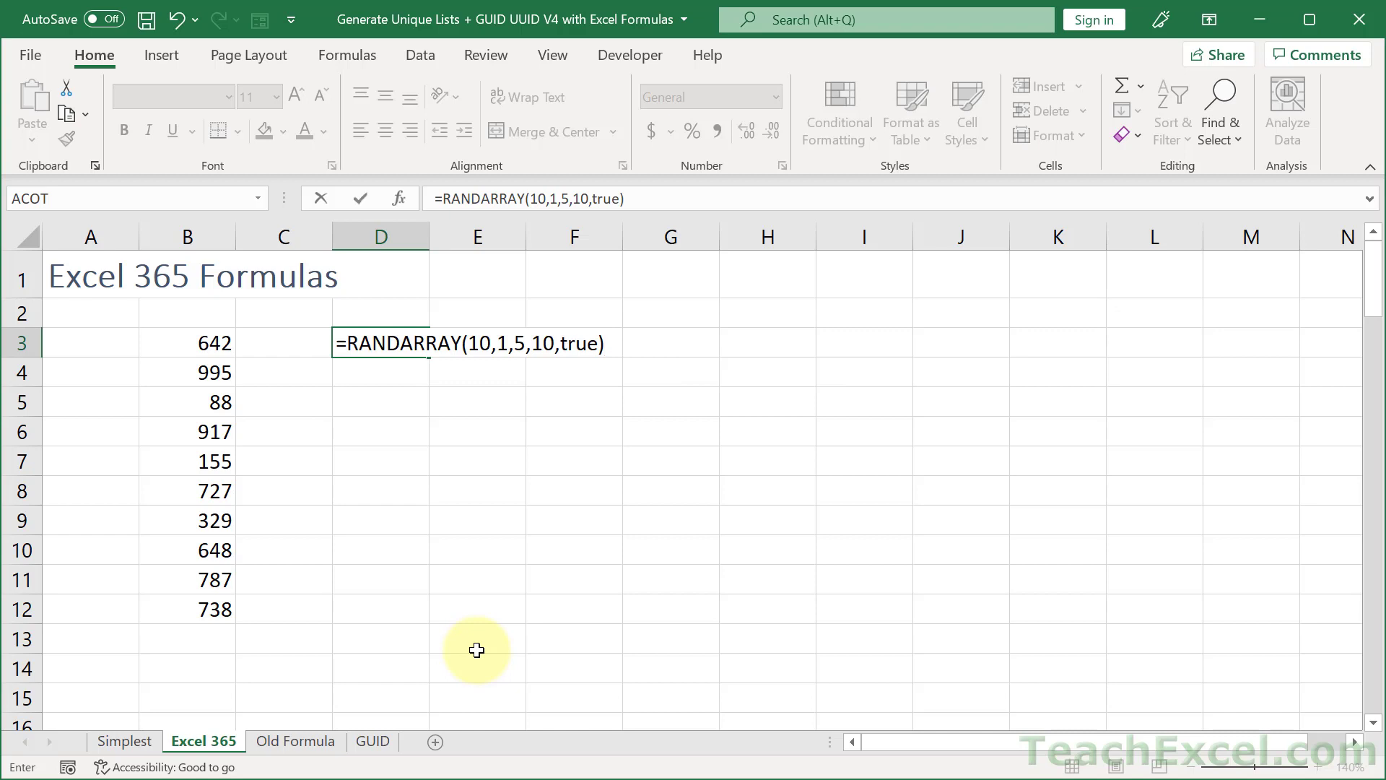
key("Return")
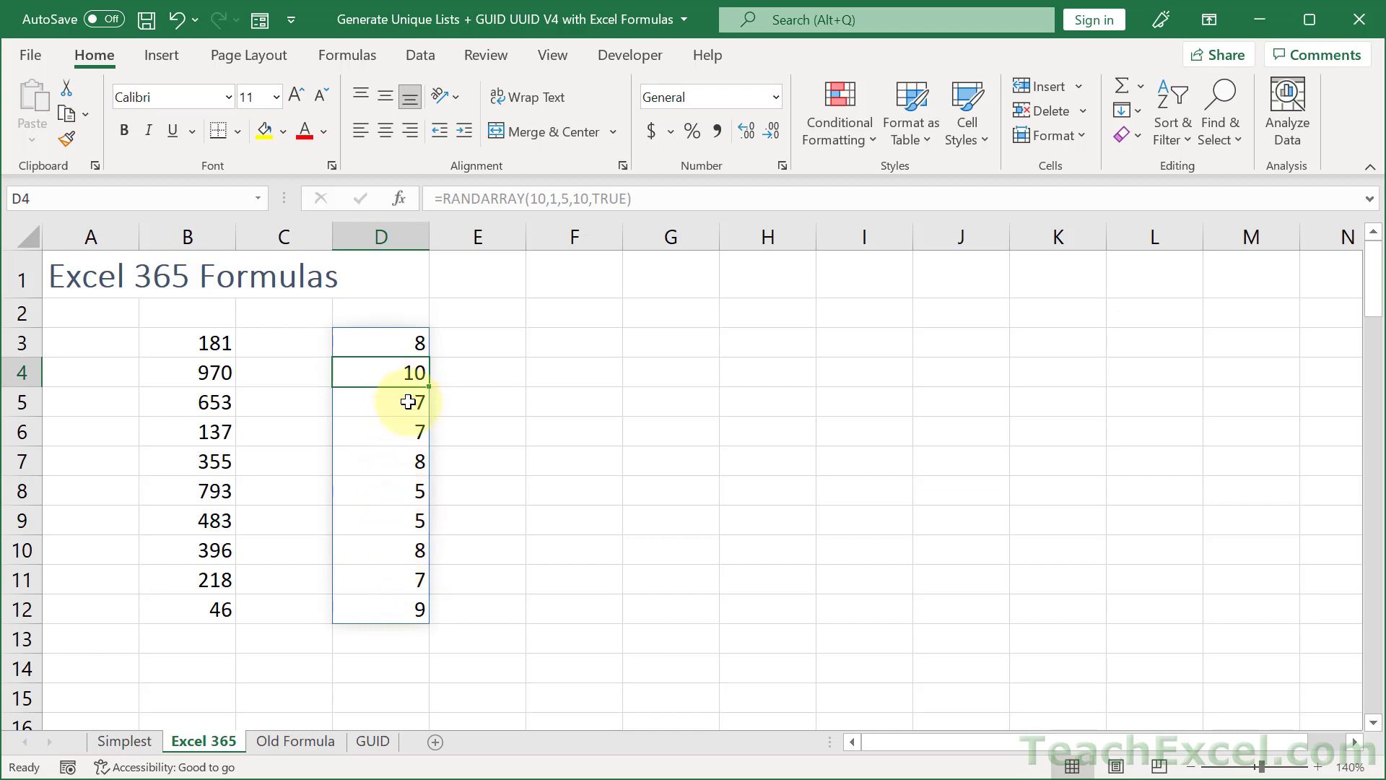
Wrap the RANDARRAY formula in D3 in UNIQUE and recalculate the sheet several times to check the list.
double_click(369, 344)
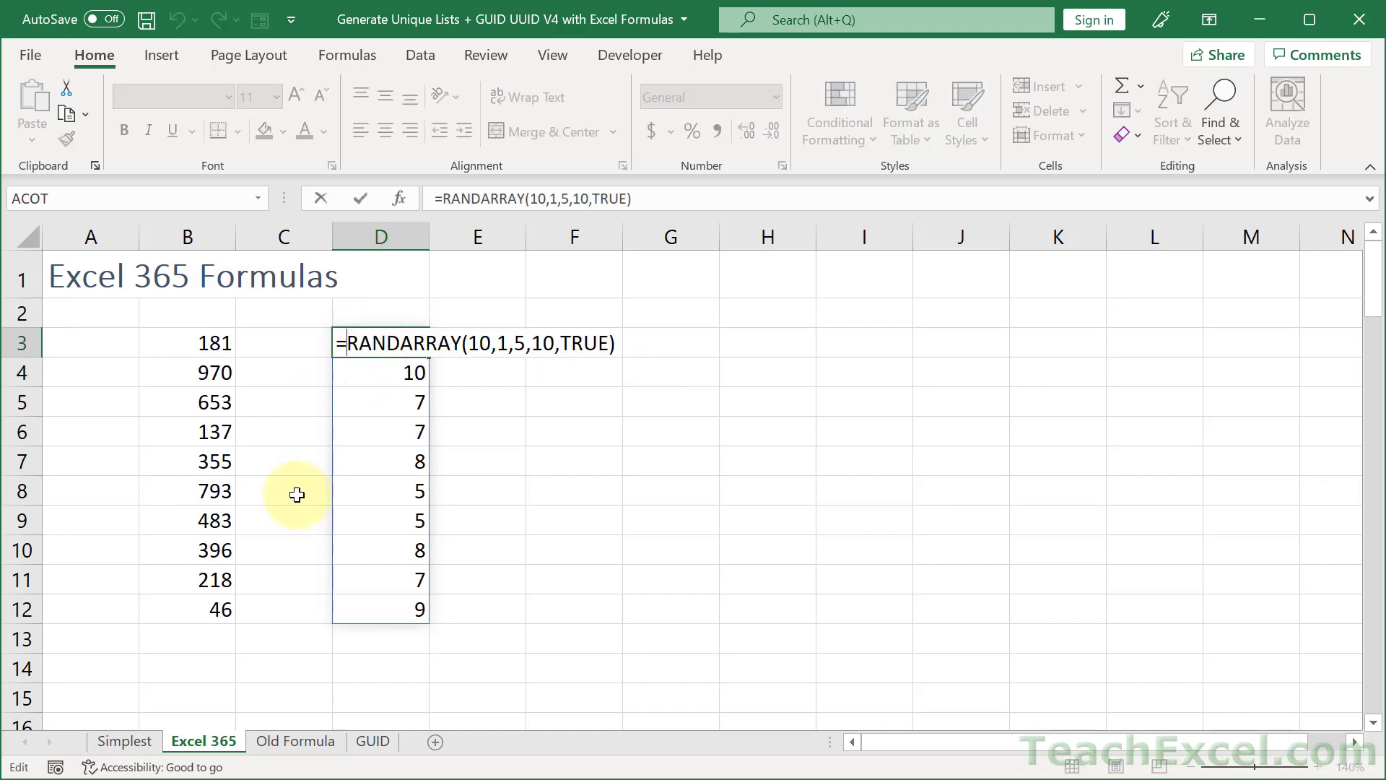
type("unique(")
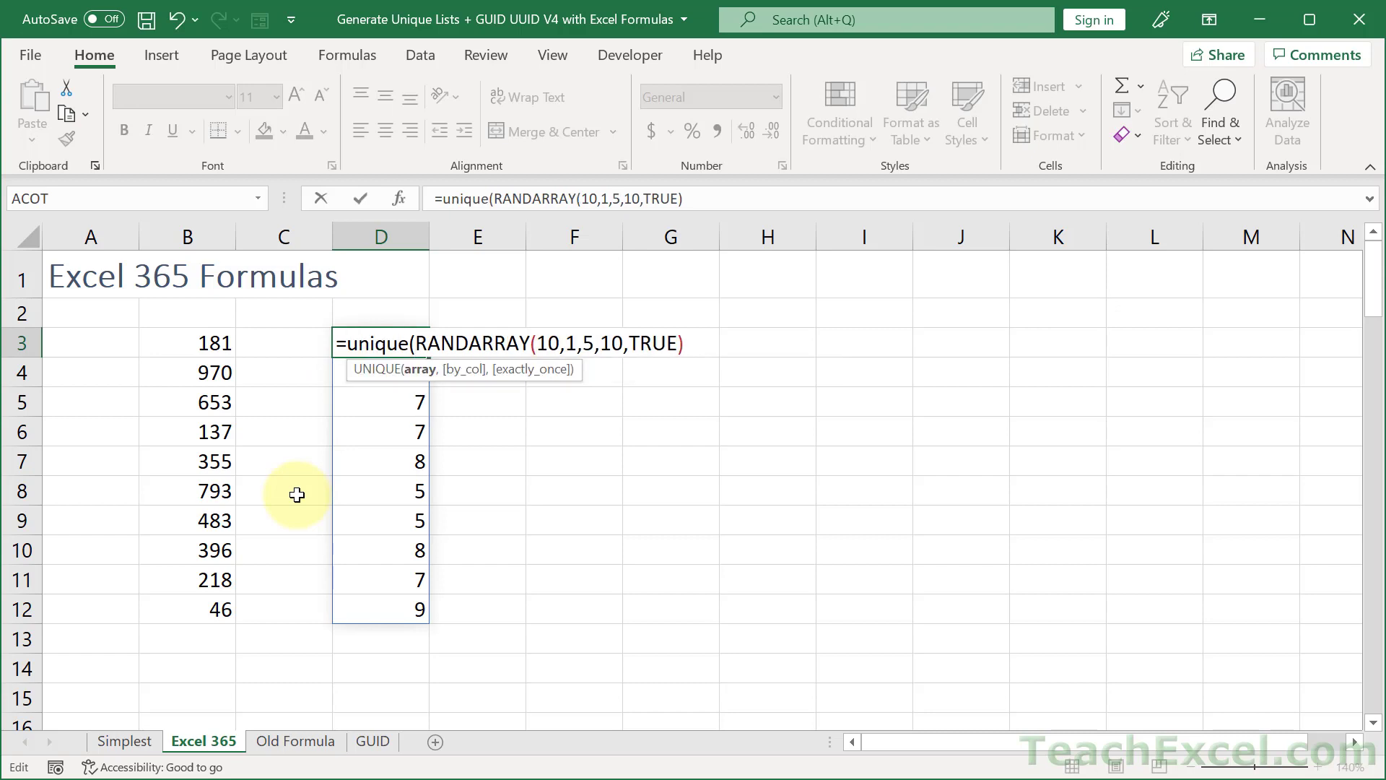
left_click(697, 344)
type(")")
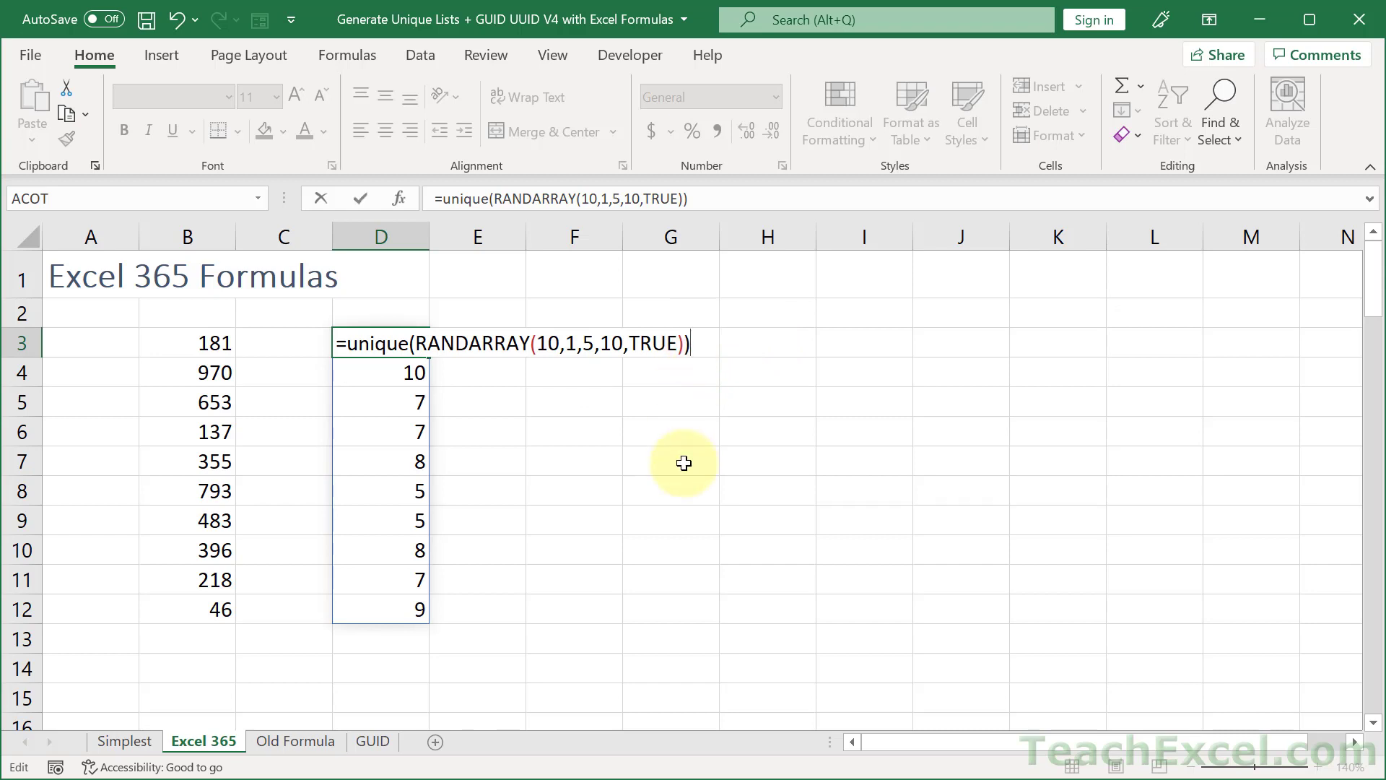
key("Return")
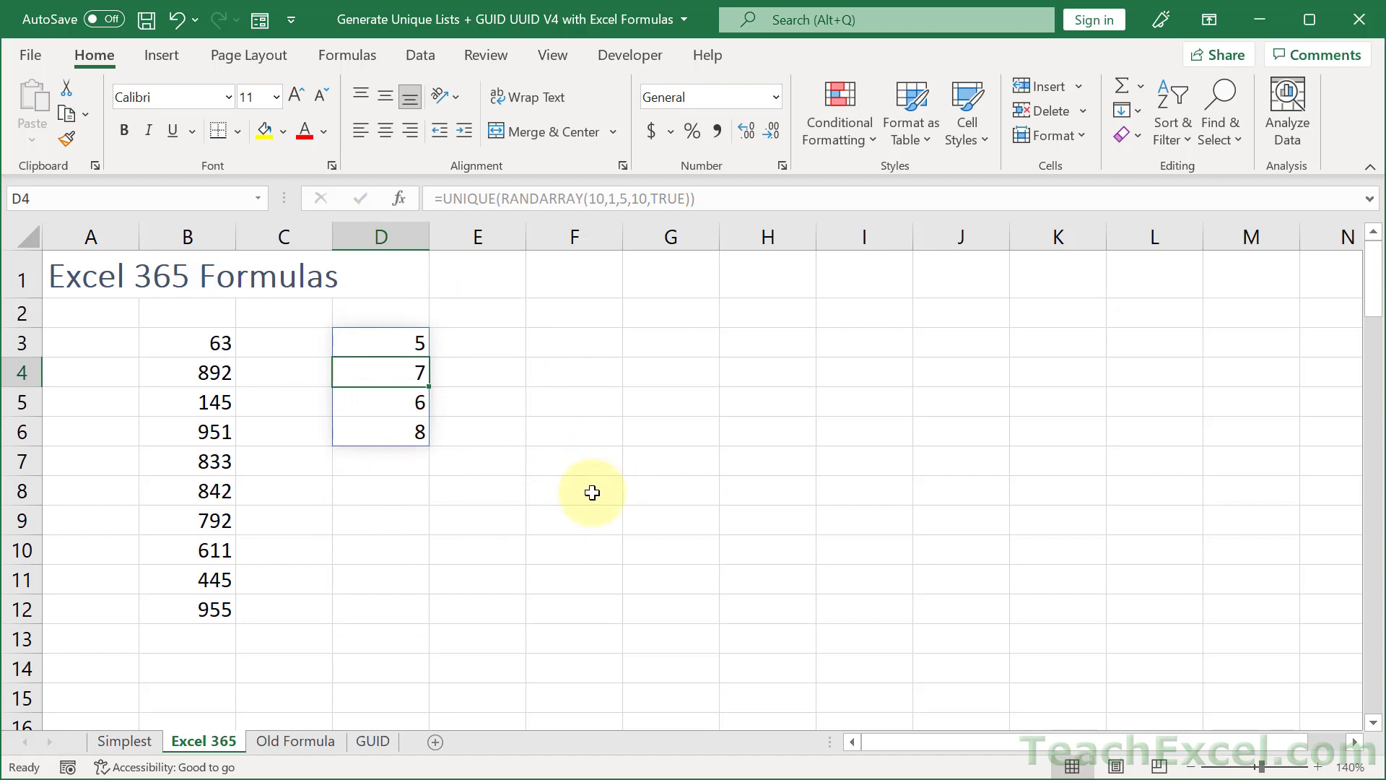
key("F9")
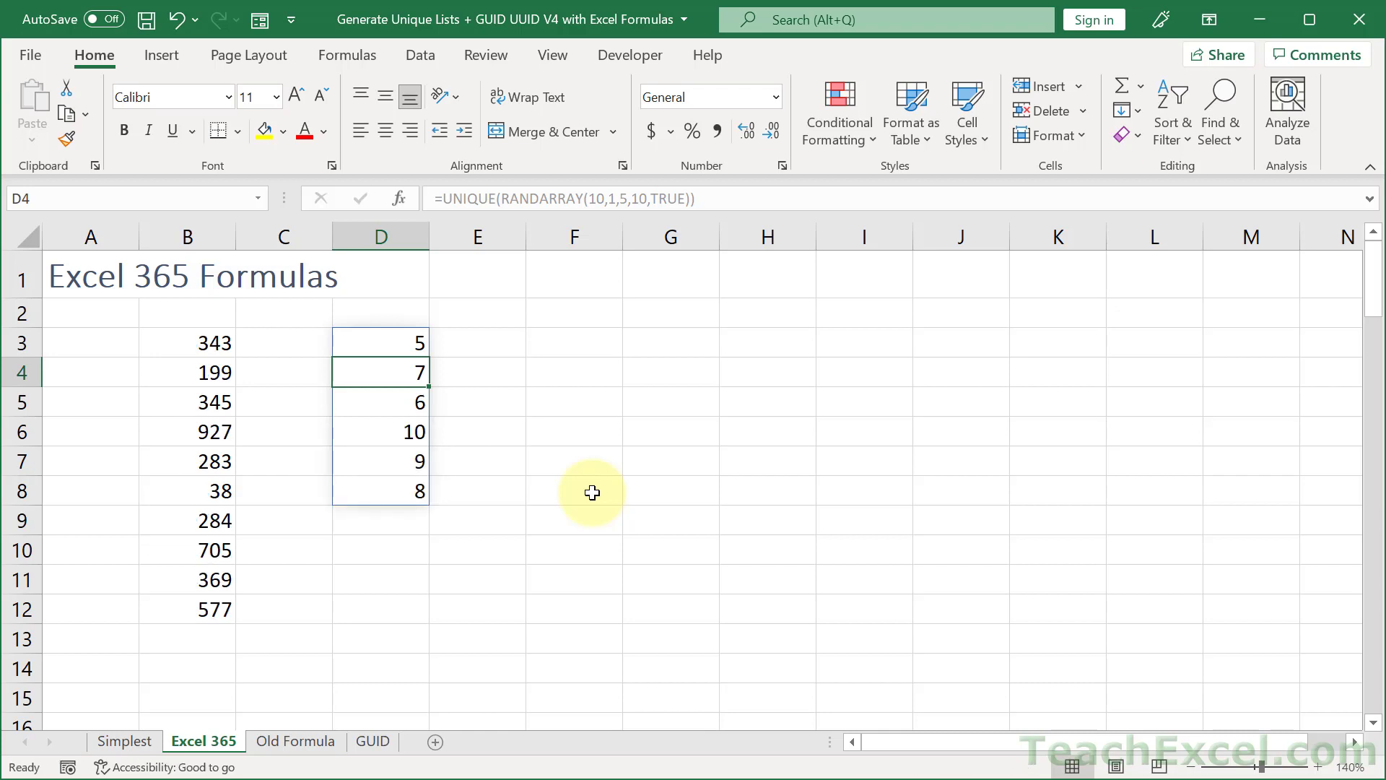
key("F9")
key("F9")
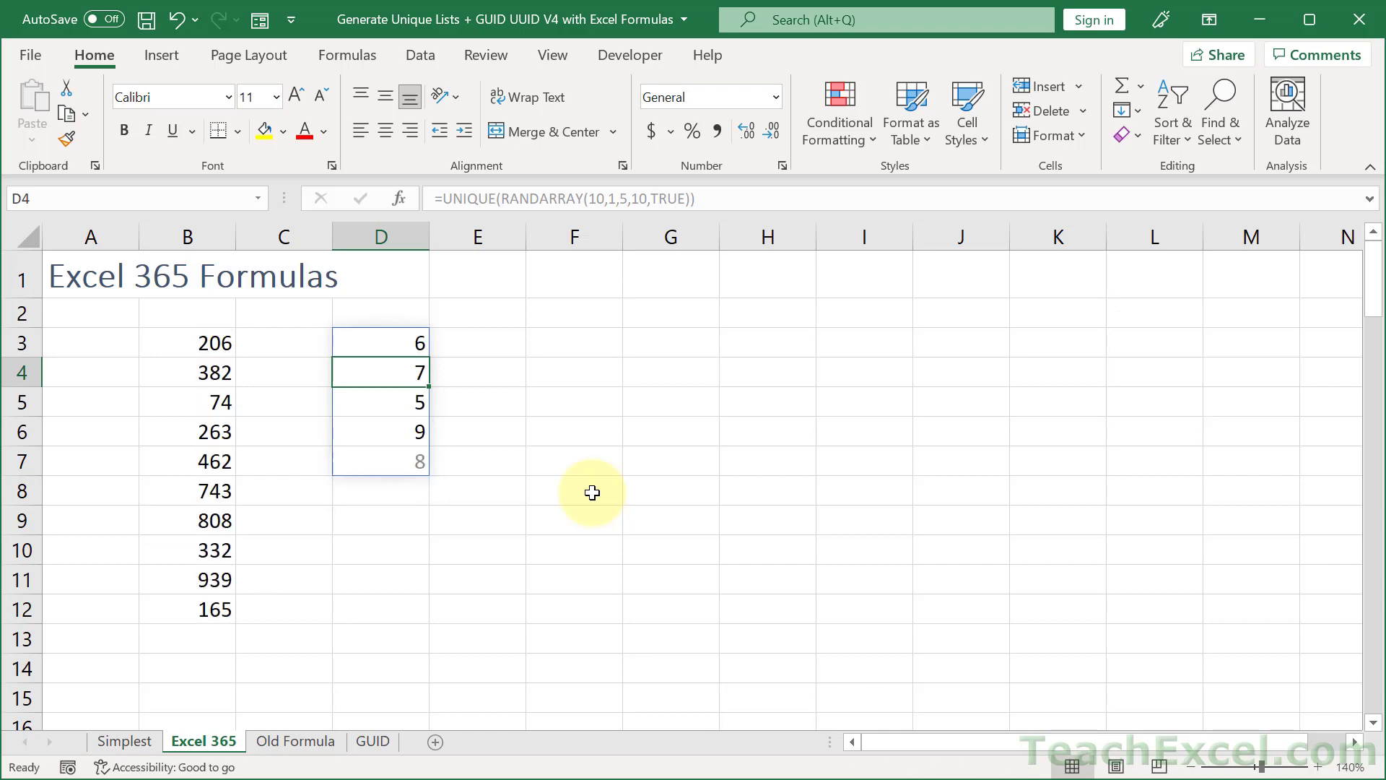
key("F9")
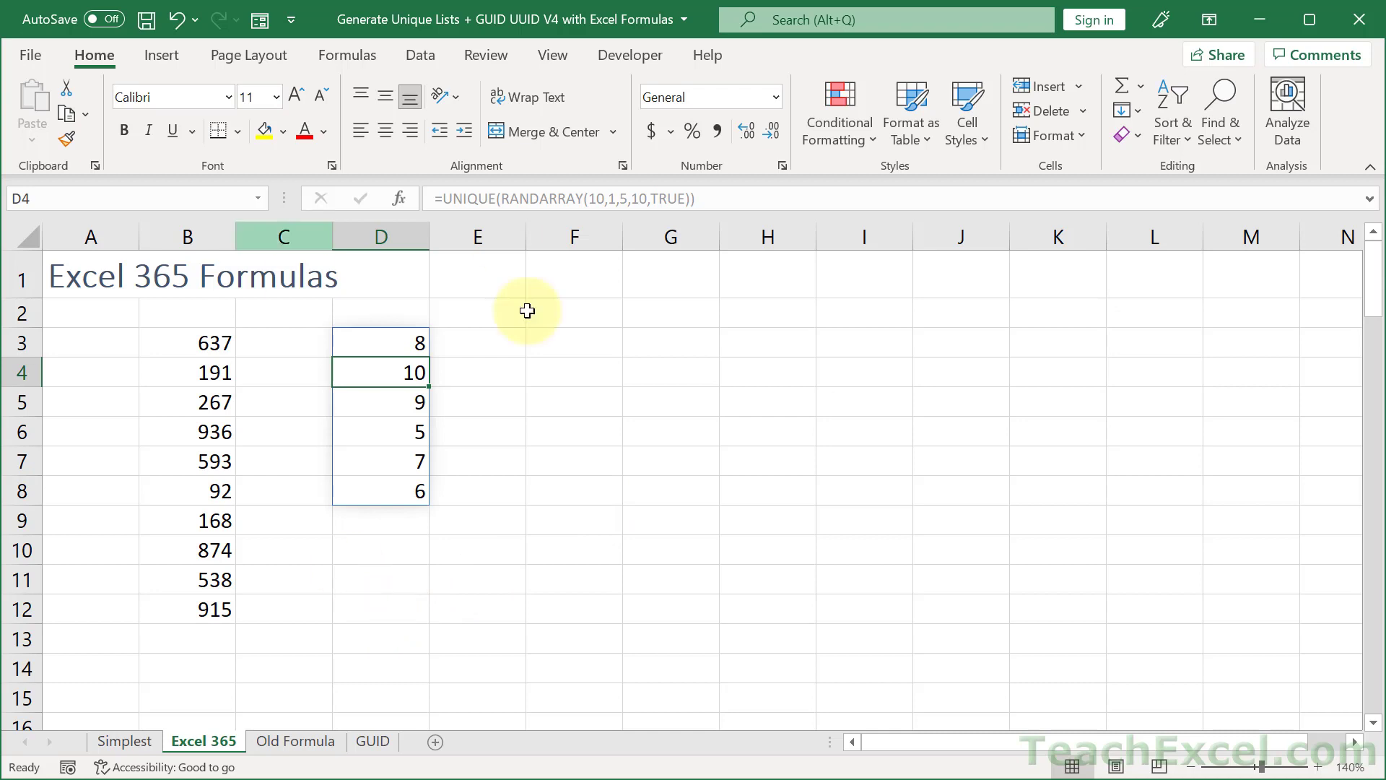
In the D3 formula, set RANDARRAY's minimum to 1 and its maximum to 1000.
double_click(360, 343)
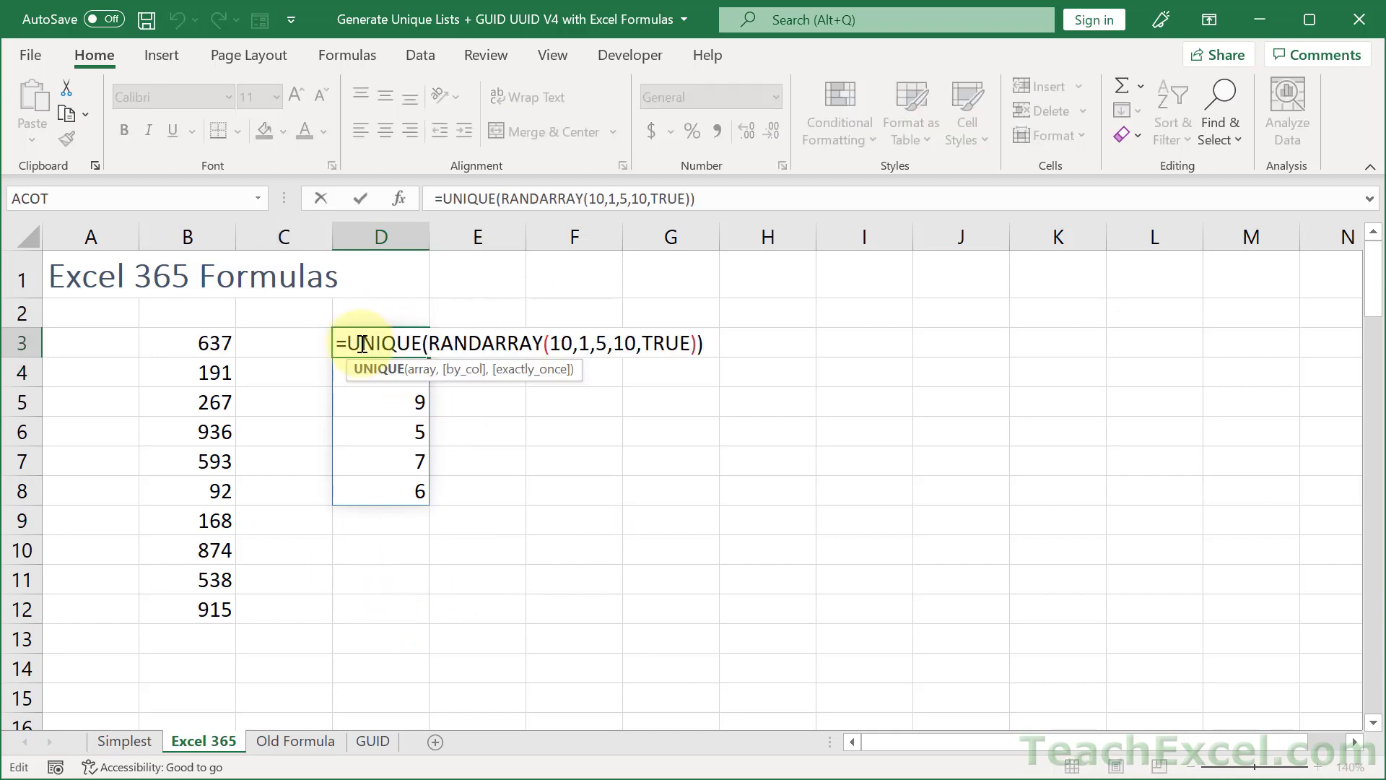
left_click(608, 340)
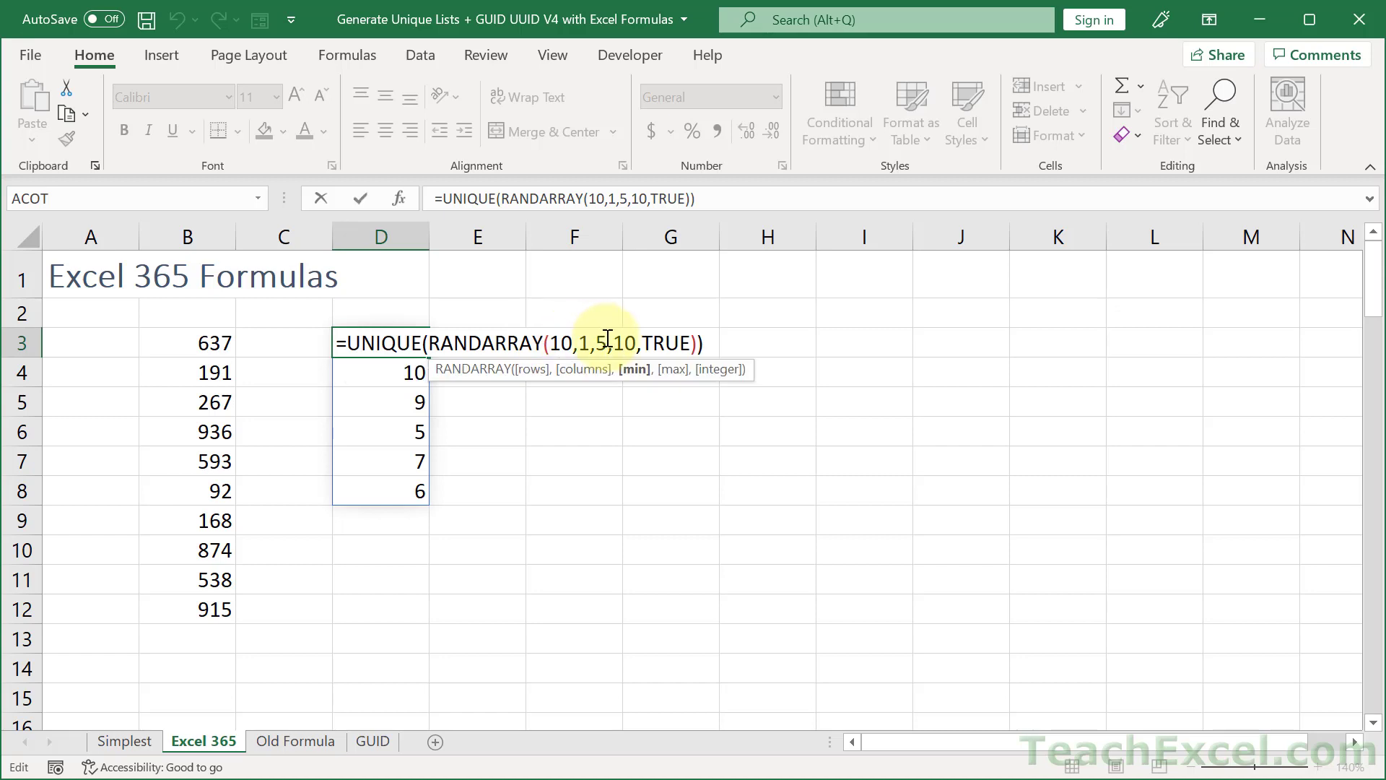
key("BackSpace")
type("1")
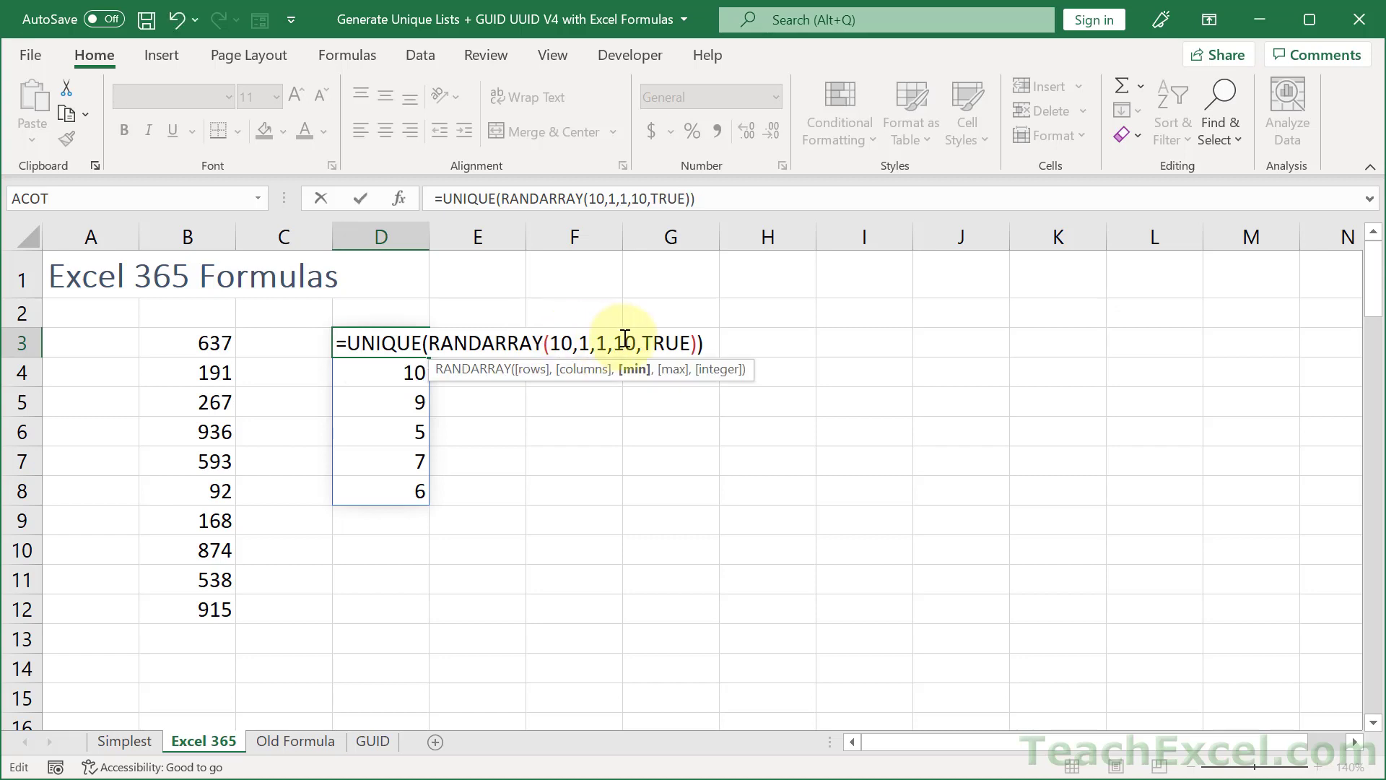
left_click(625, 339)
type("00")
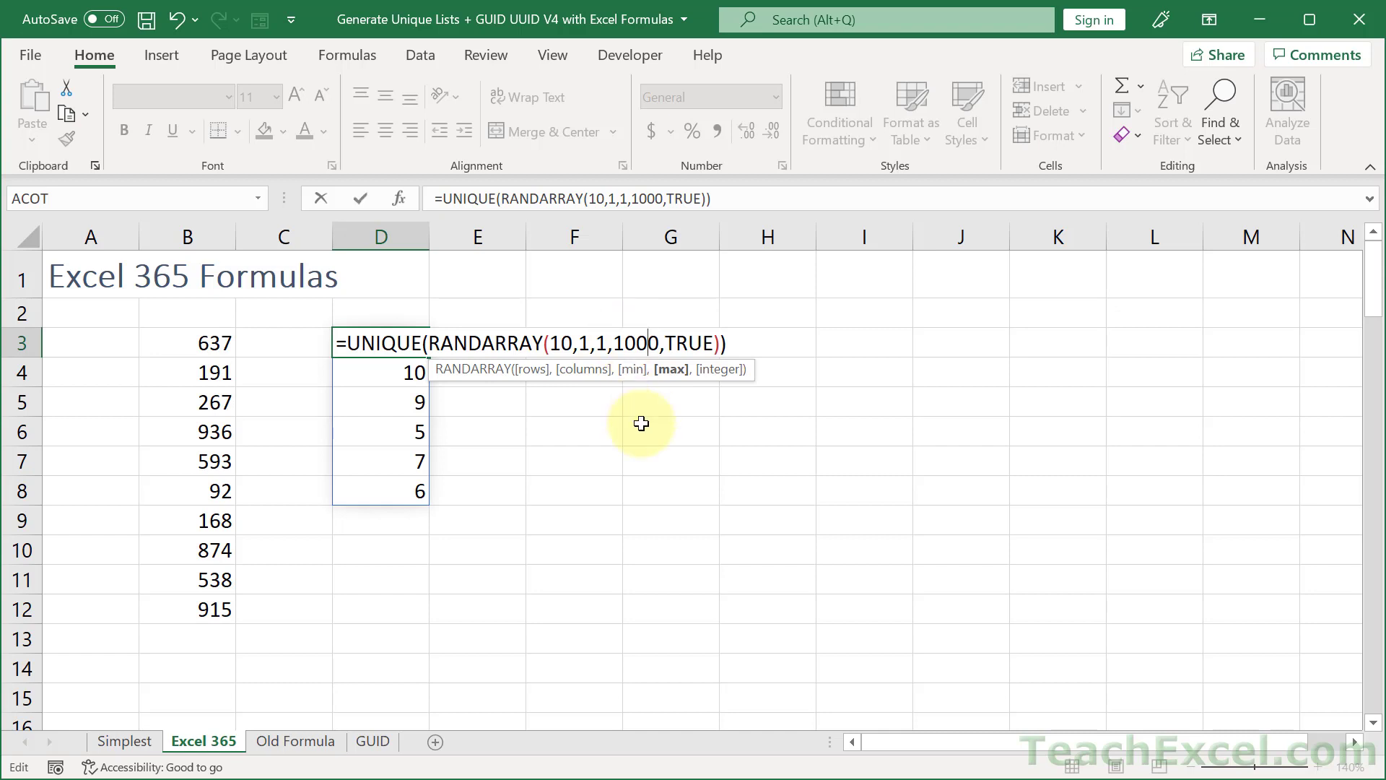
key("Return")
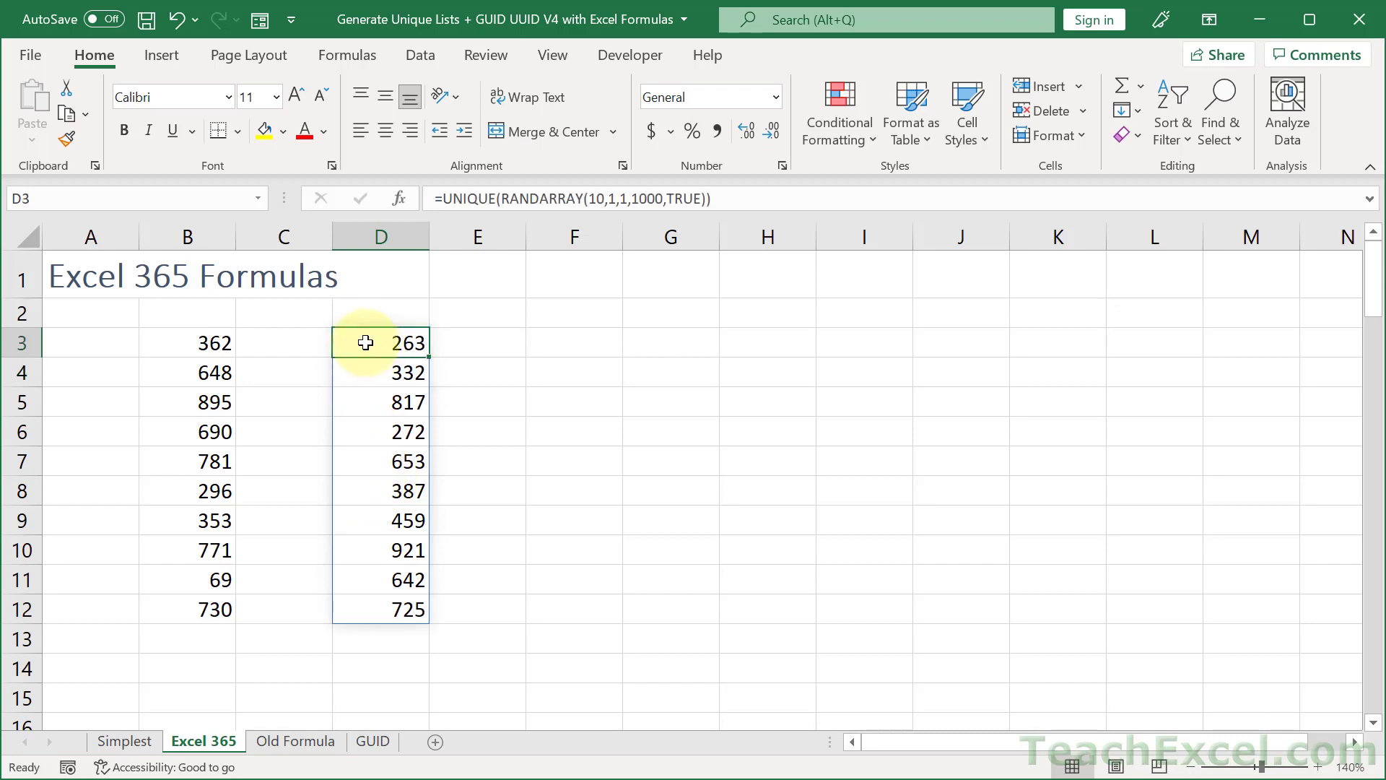
Set RANDARRAY's rows argument in the D3 formula to 10000.
double_click(366, 342)
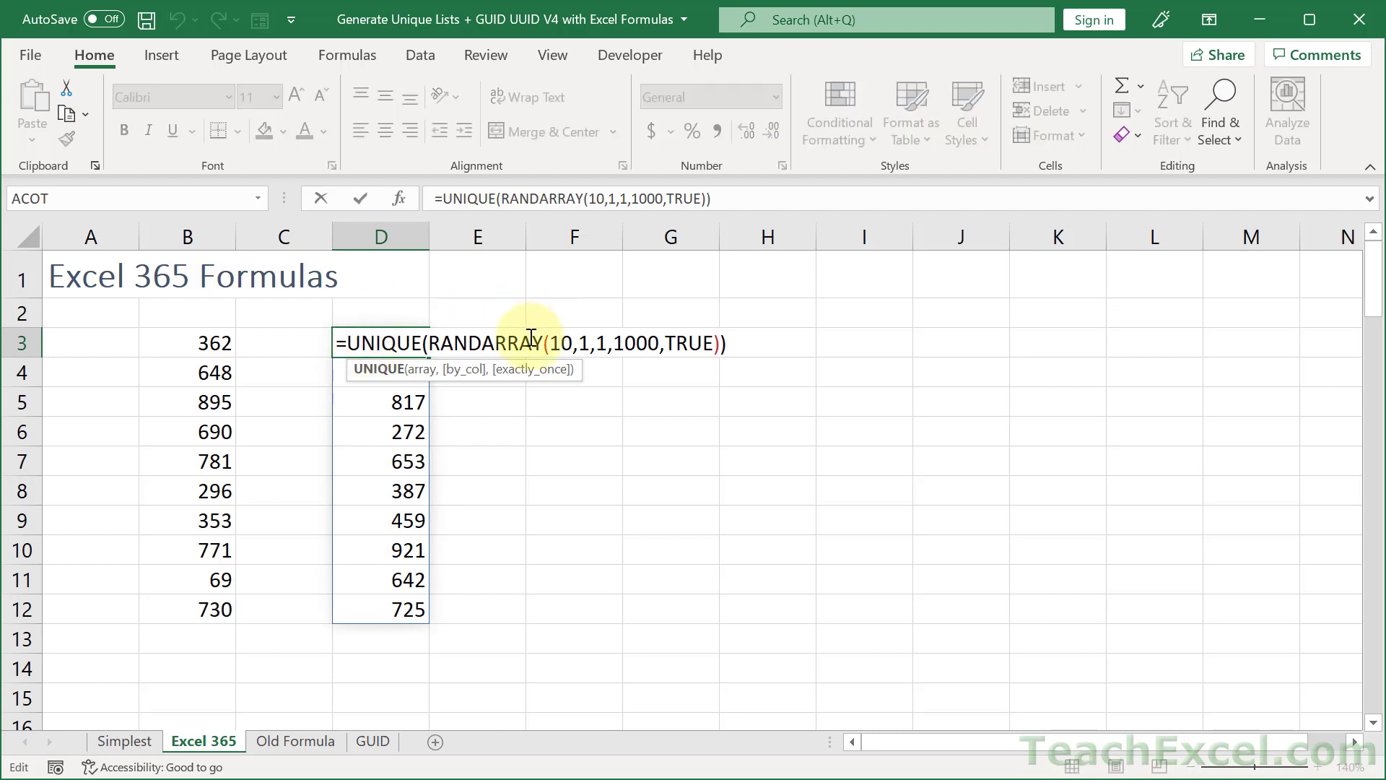
left_click(563, 349)
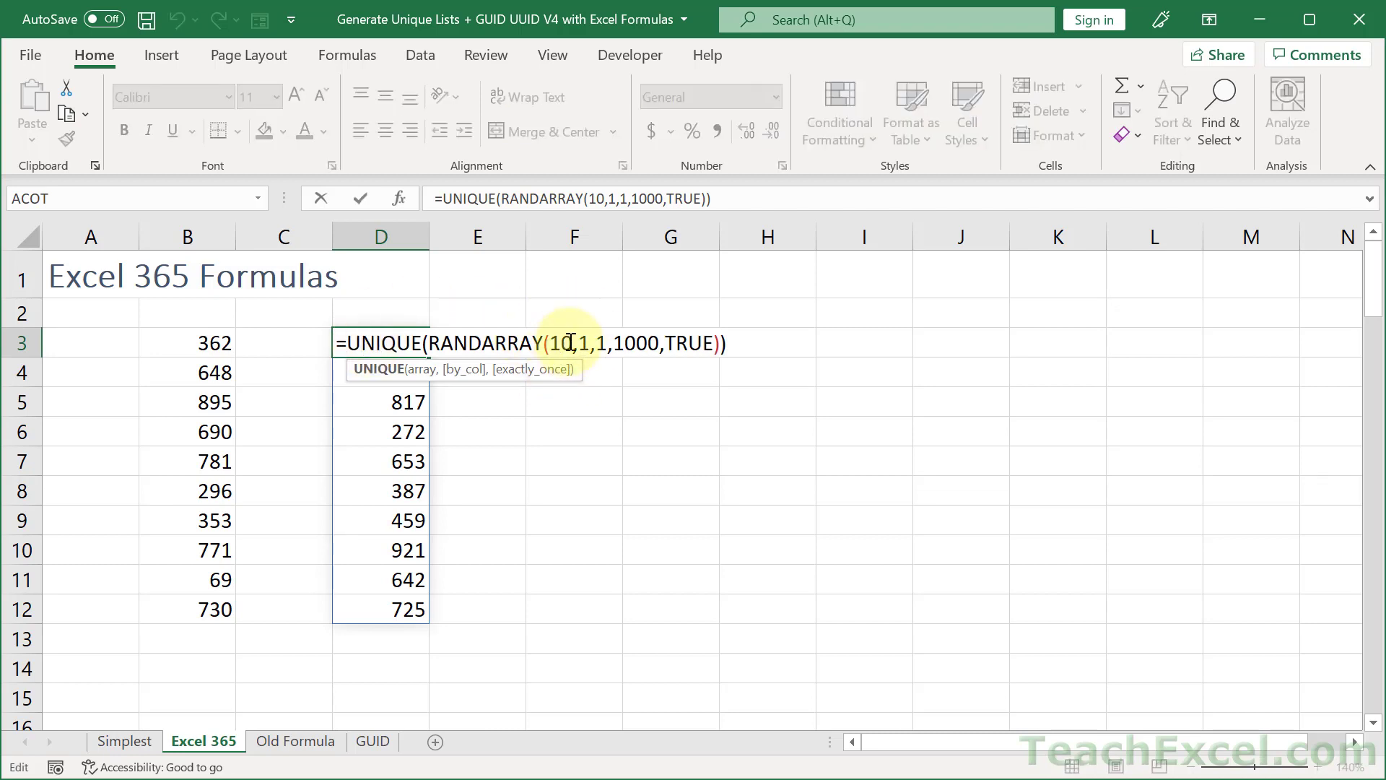
type("0")
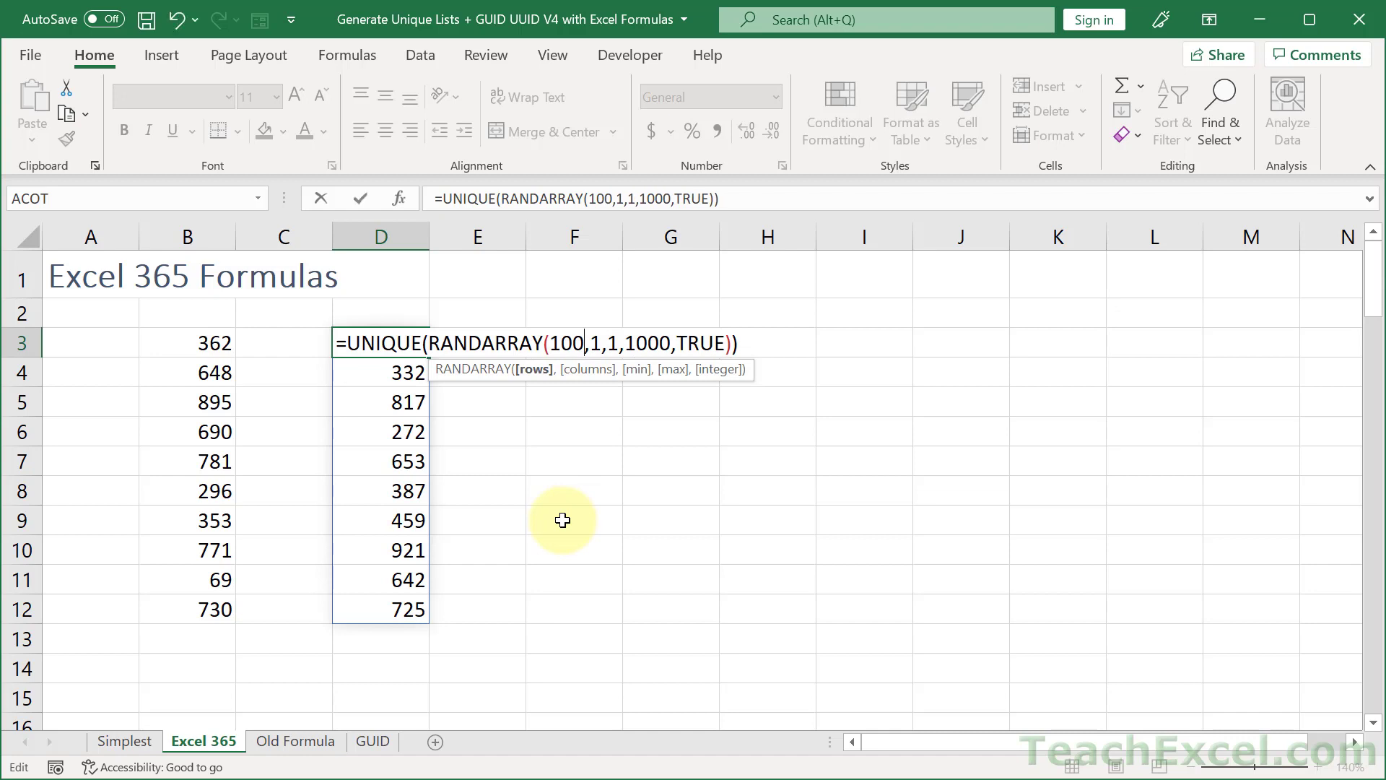
type("0")
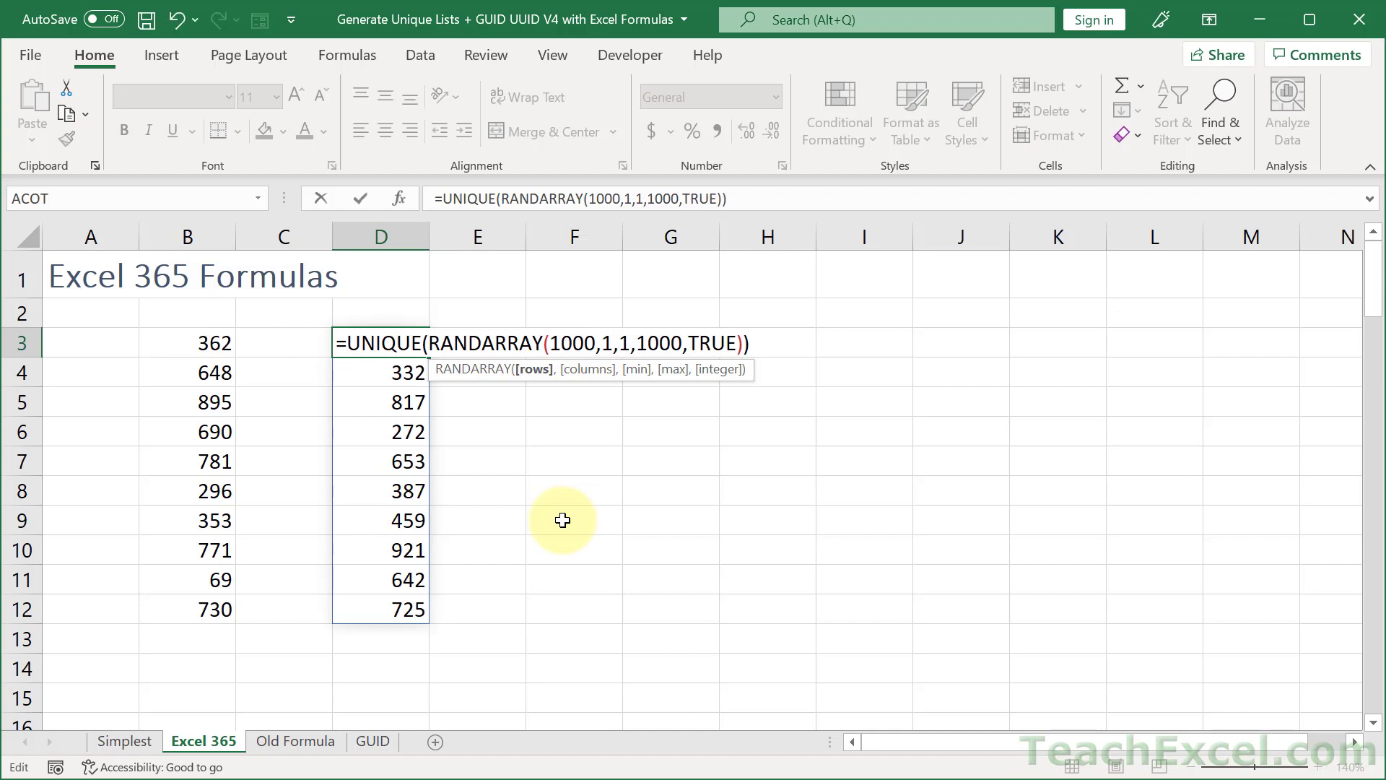
type("0")
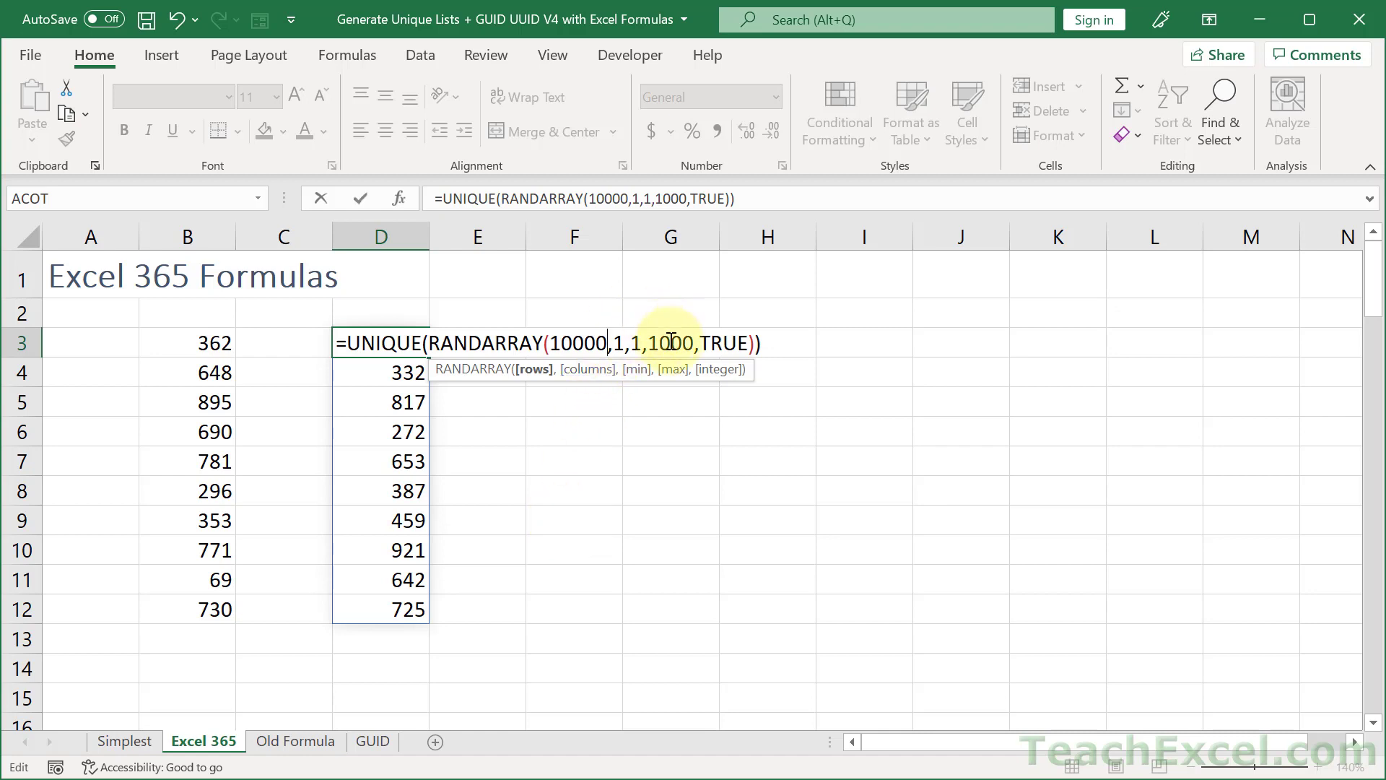
key("Return")
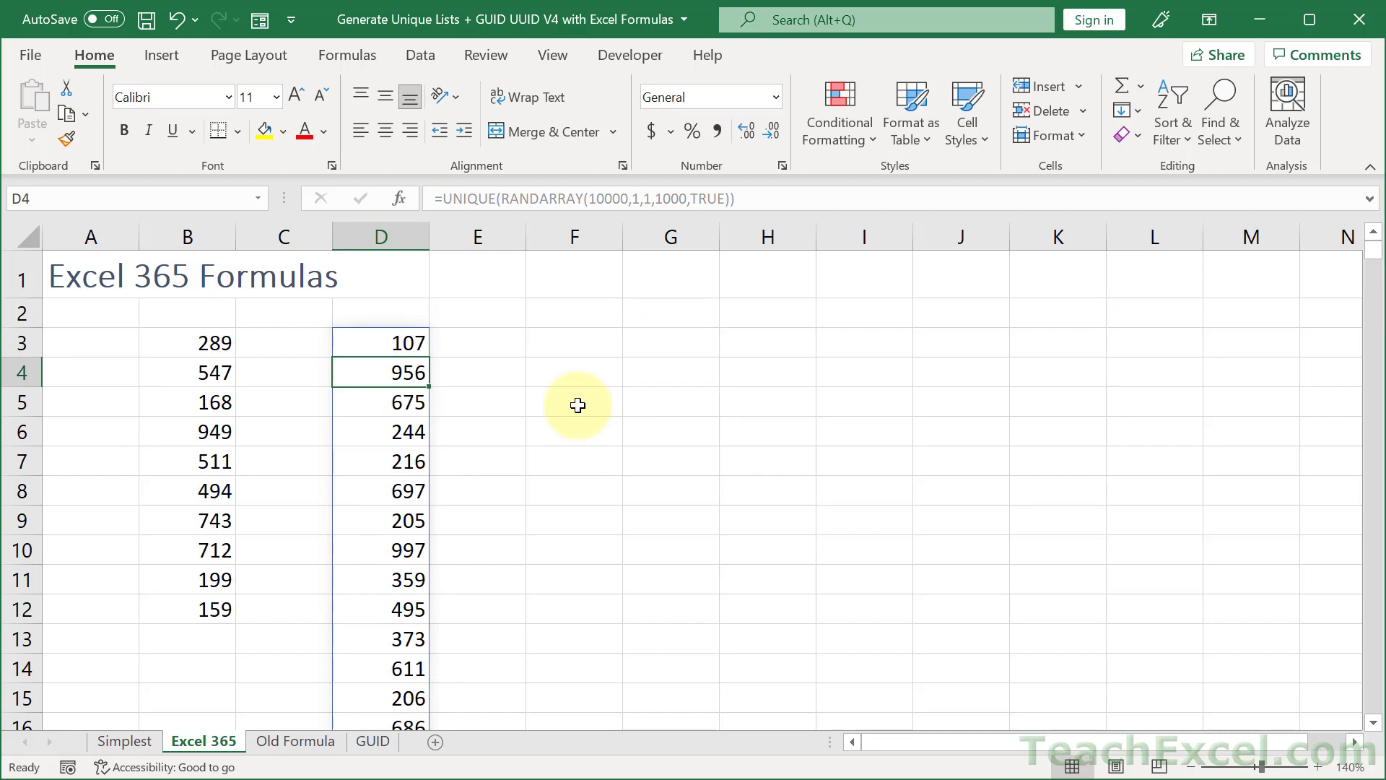
Wrap the D3 formula in INDEX with SEQUENCE(10) as the row number, making =INDEX(UNIQUE(RANDARRAY(10000,1,1,1000,TRUE)),SEQUENCE(10)).
double_click(349, 343)
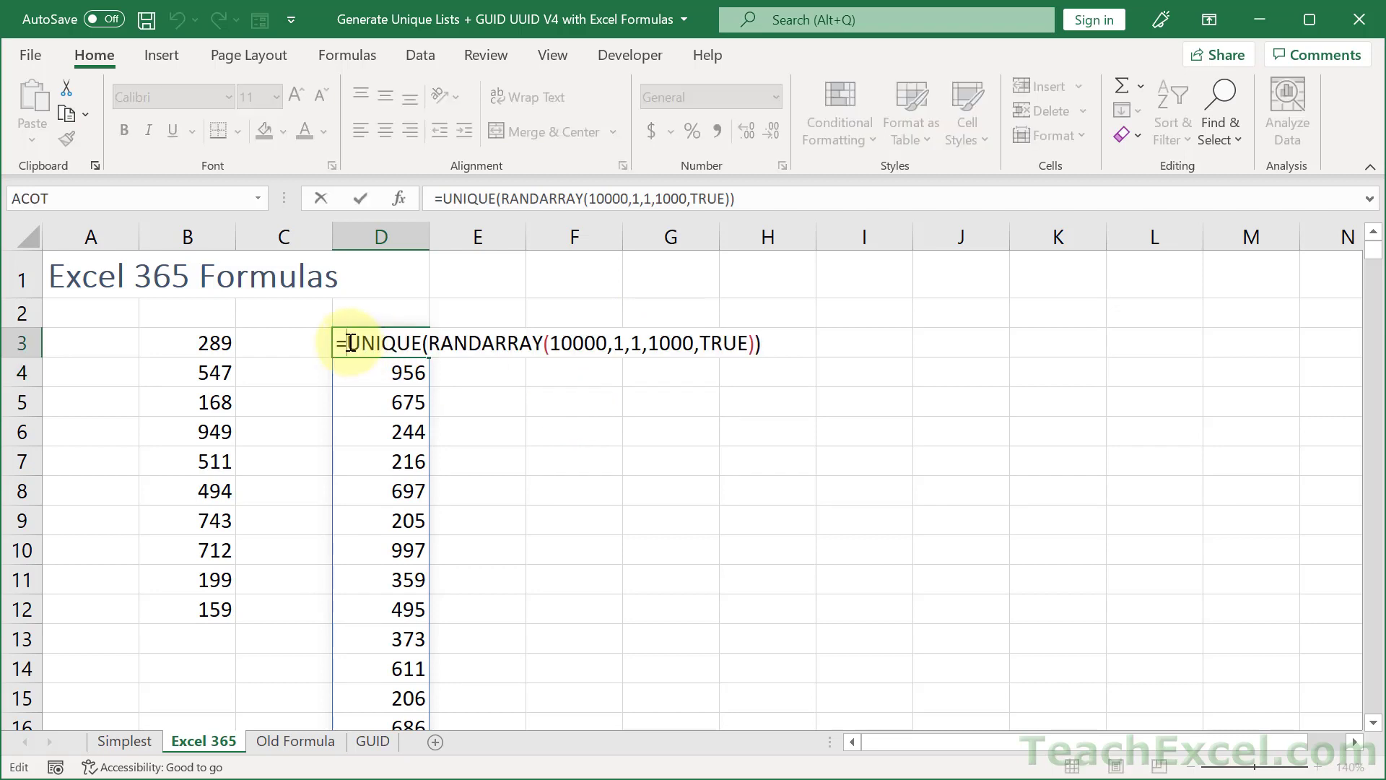
type("index")
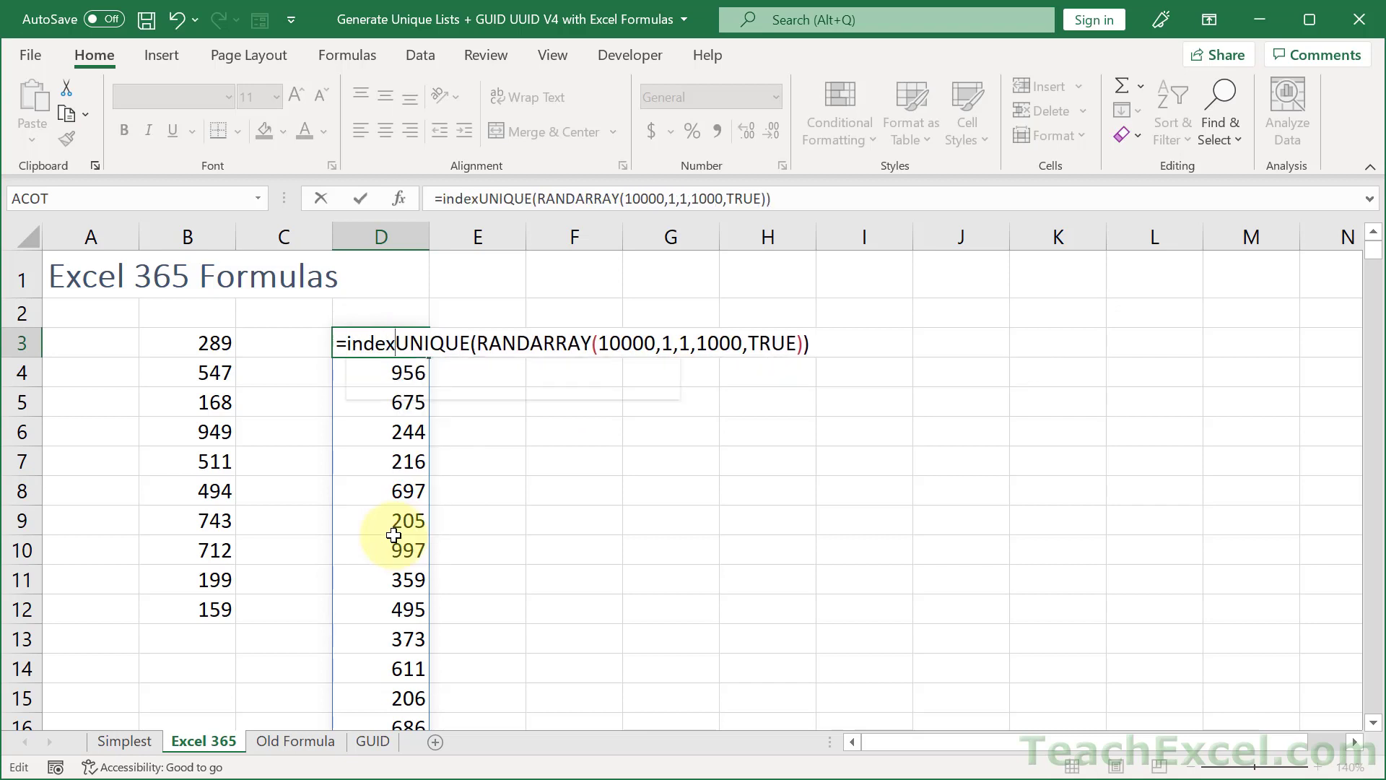
type("(")
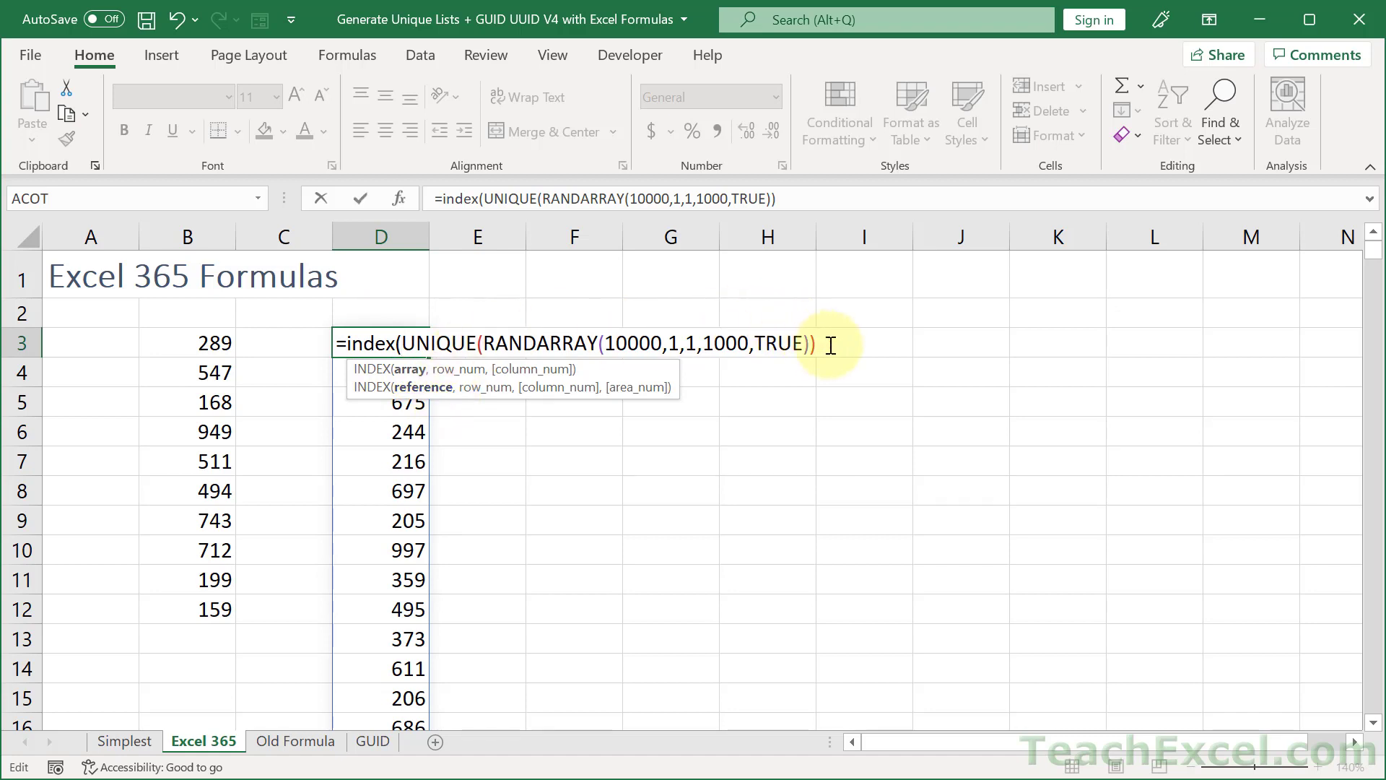
type(",")
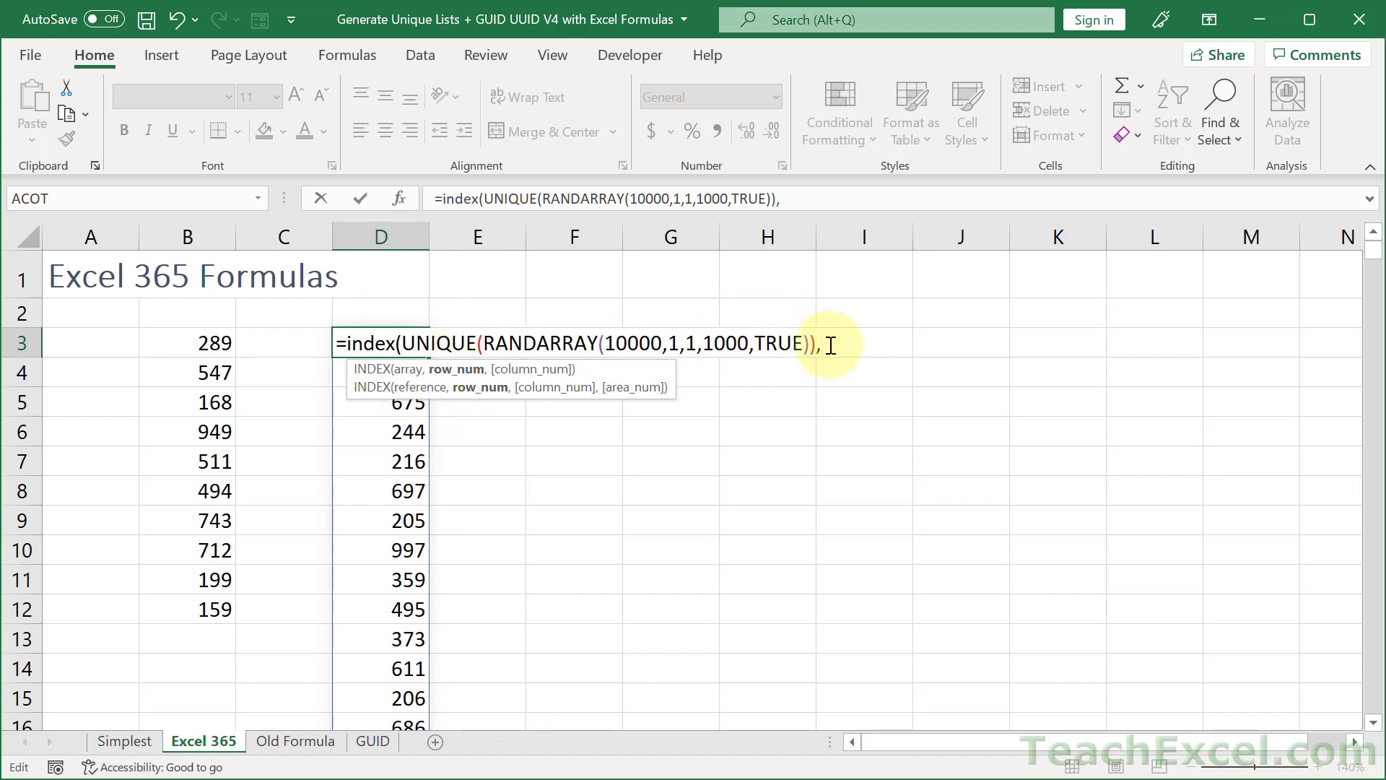
type("sequence(")
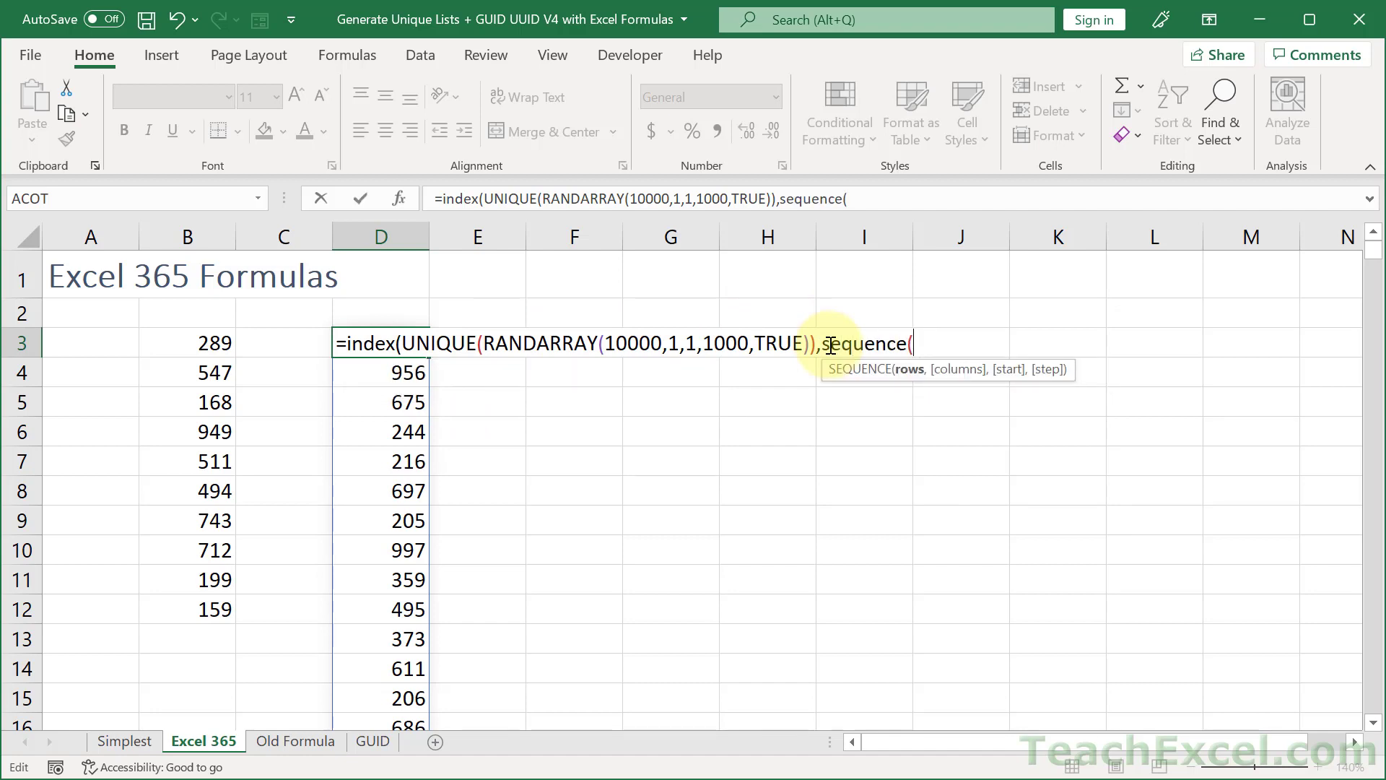
type("10")
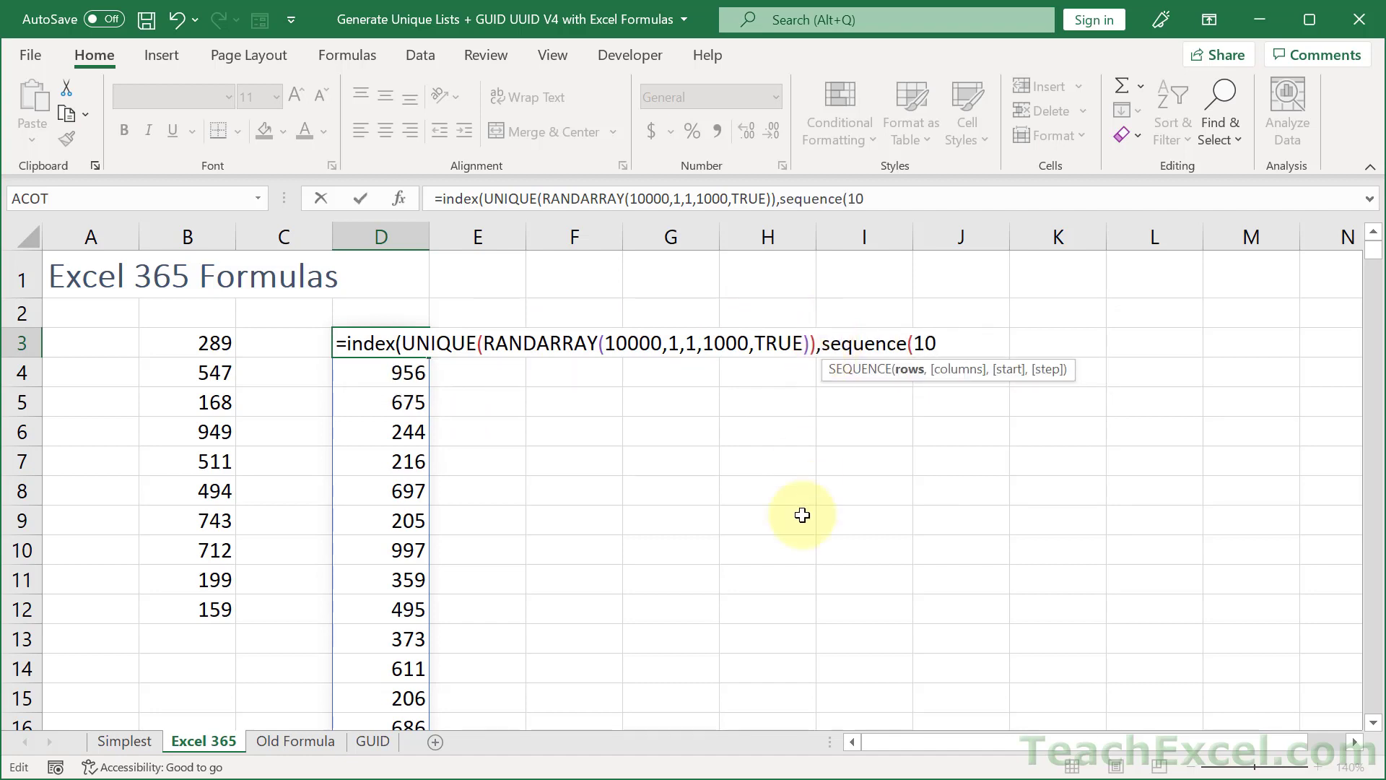
type(")")
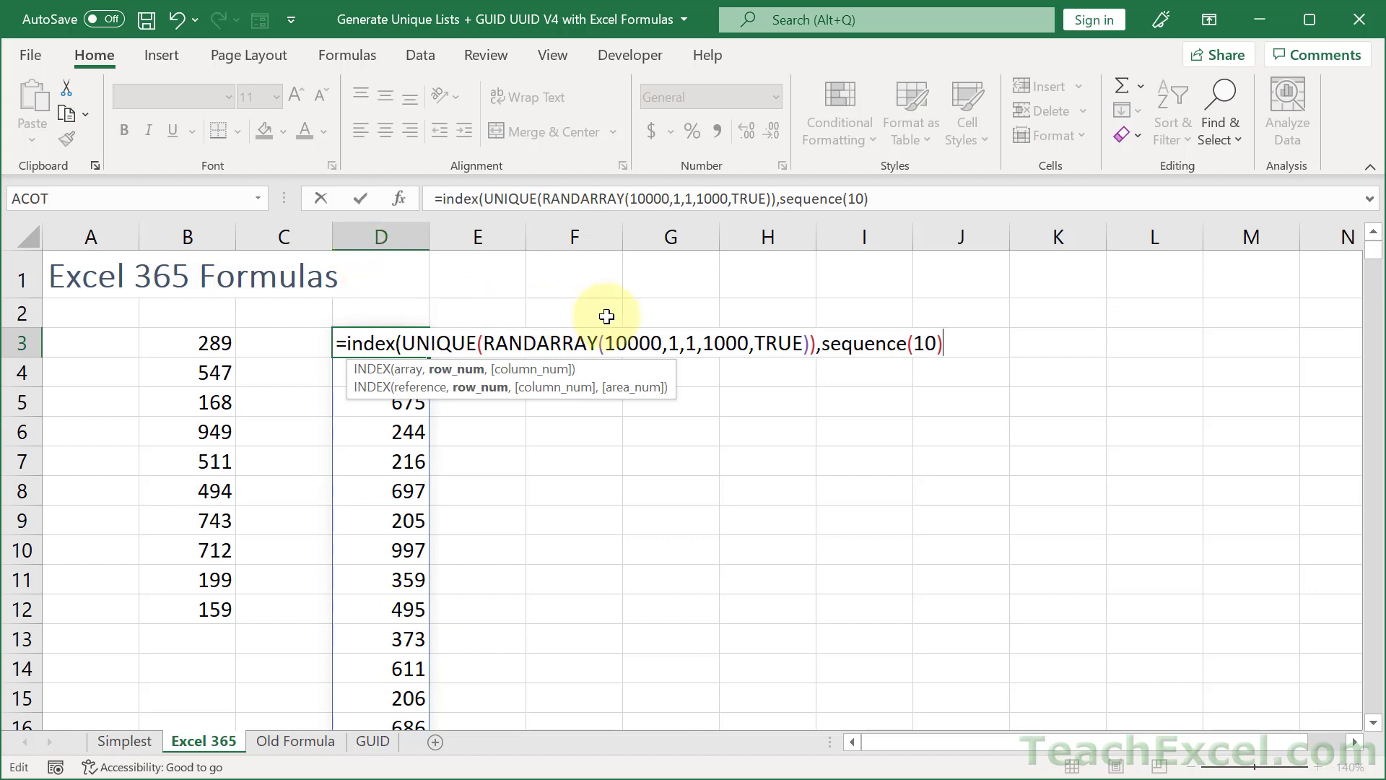
type(")")
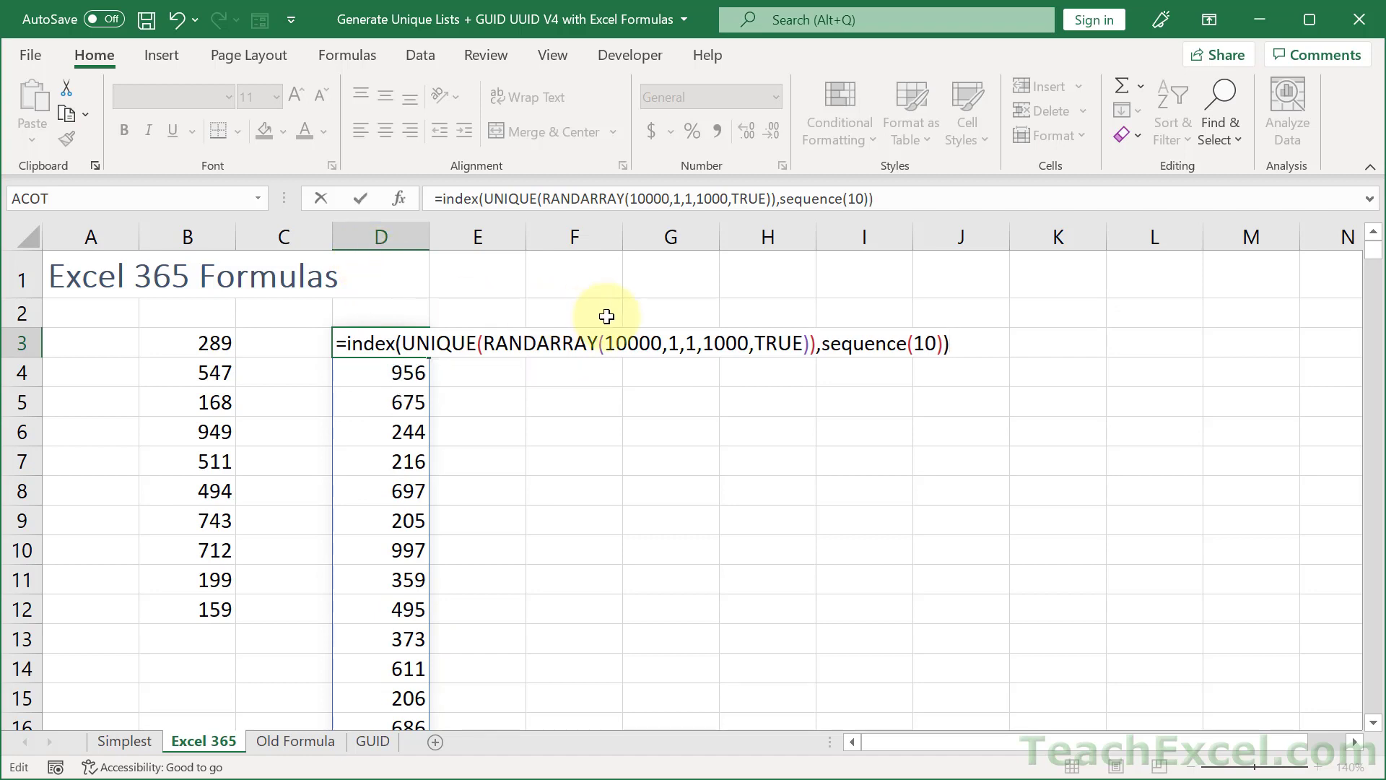
key("Return")
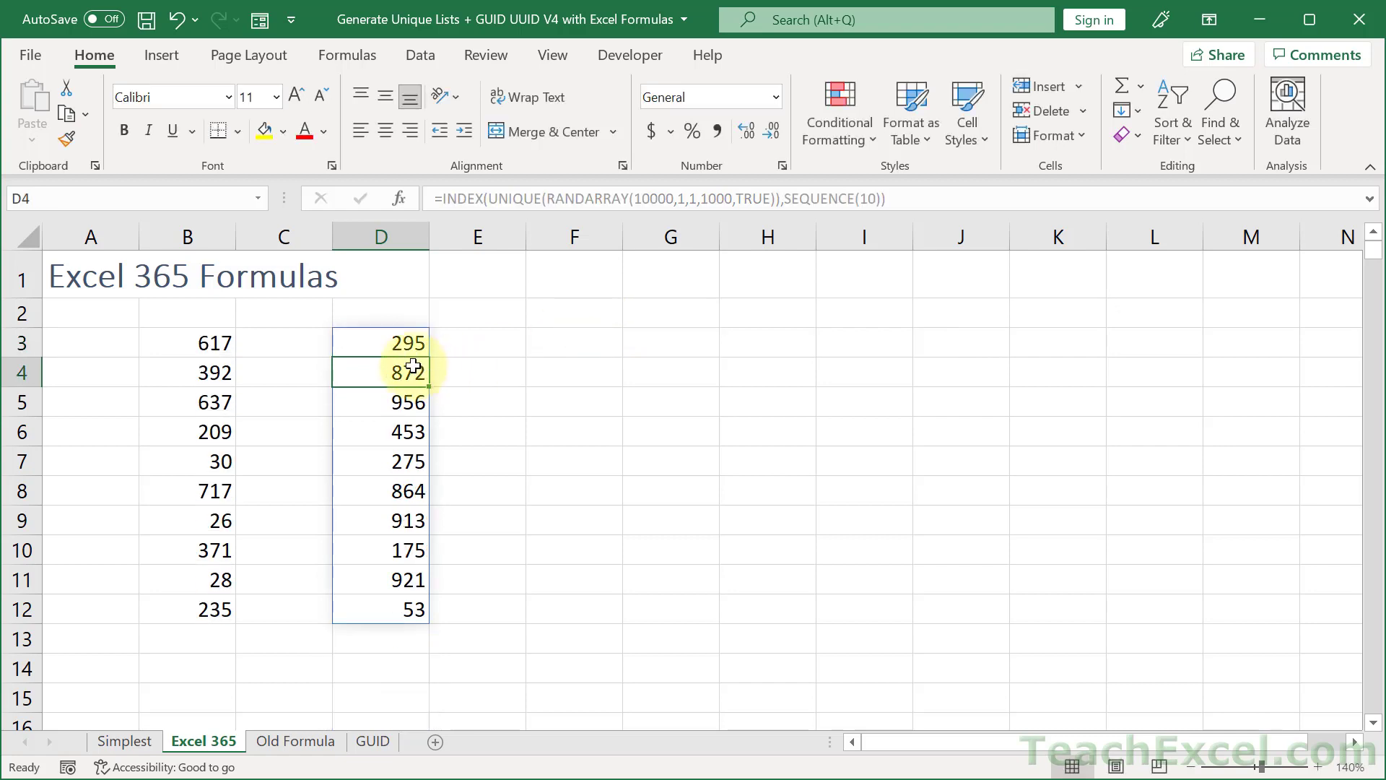
double_click(370, 334)
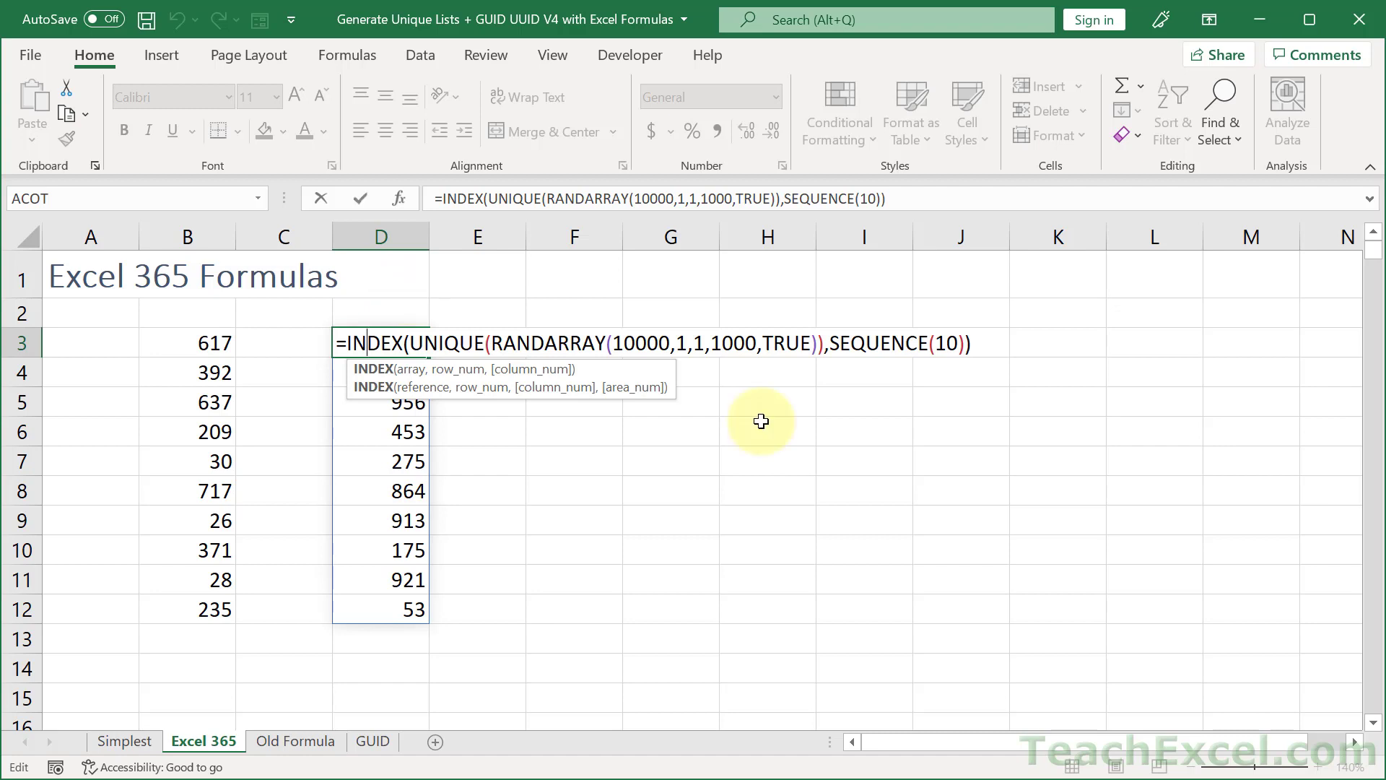
key("ctrl+Return")
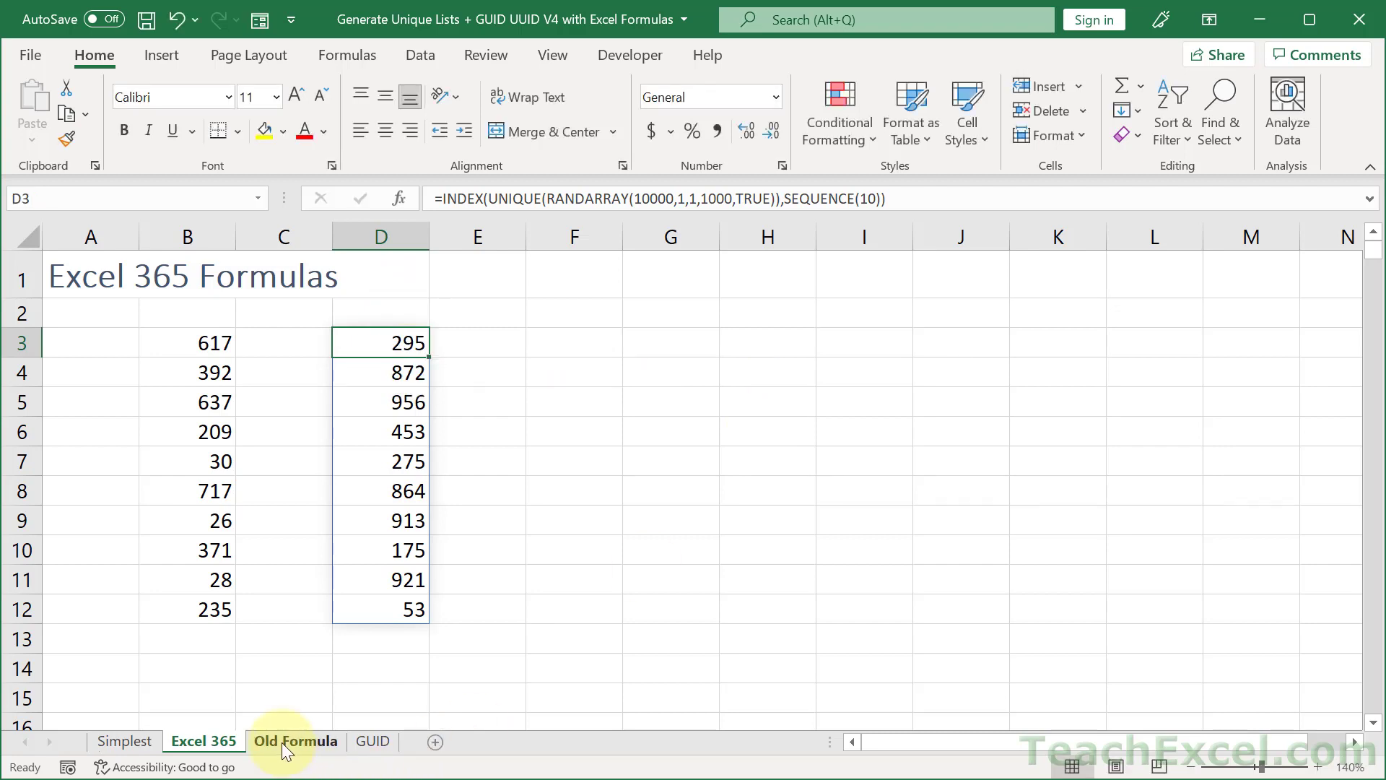
On the Old Formula sheet, review the IFERROR formula in B4 and fill it down to B15.
left_click(283, 744)
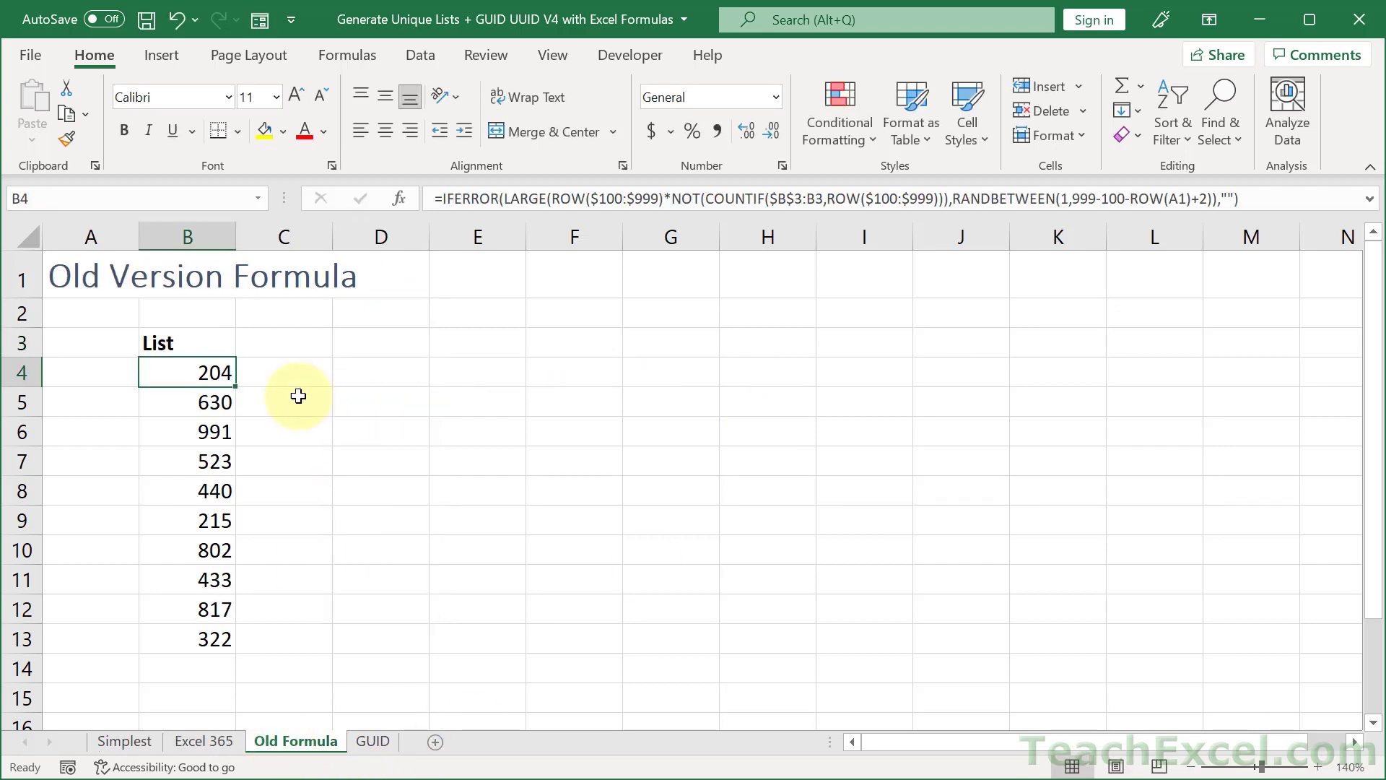
double_click(167, 370)
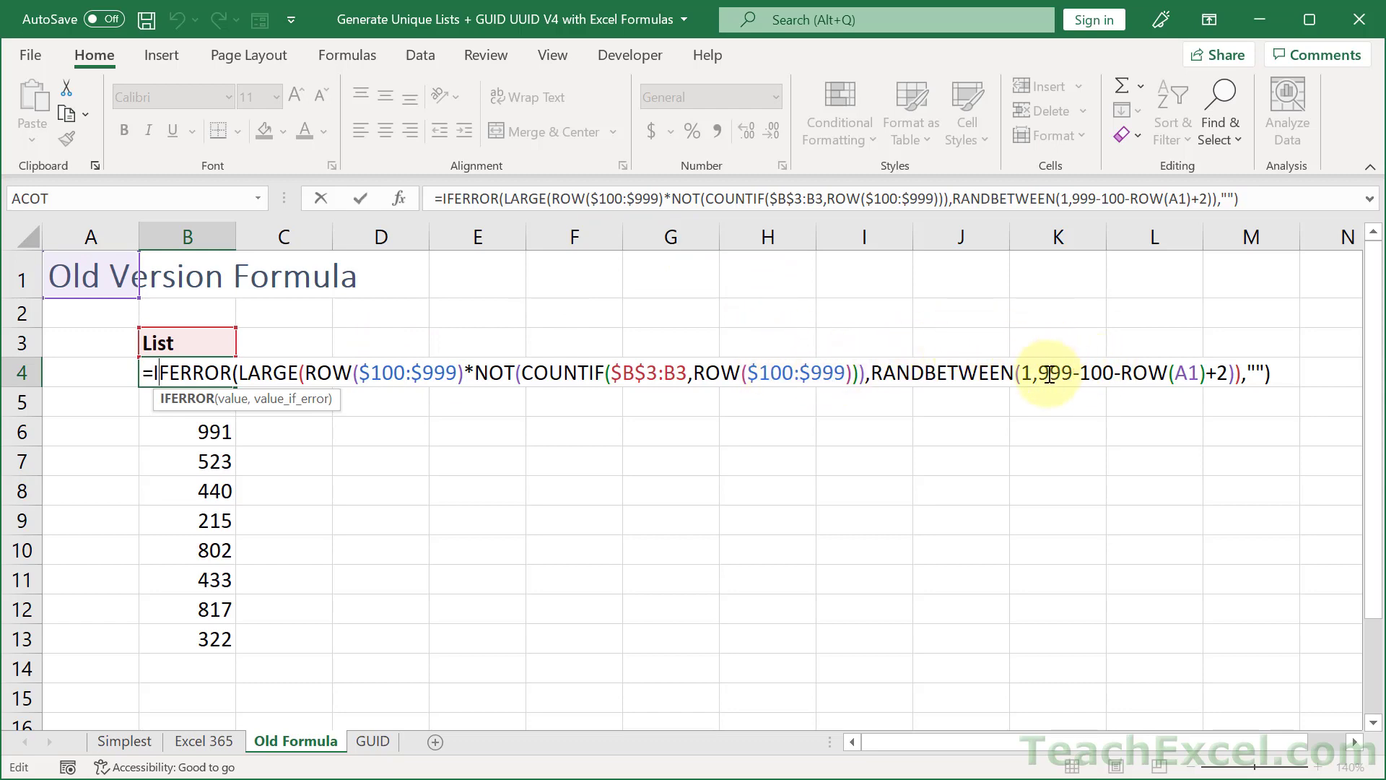
key("Return")
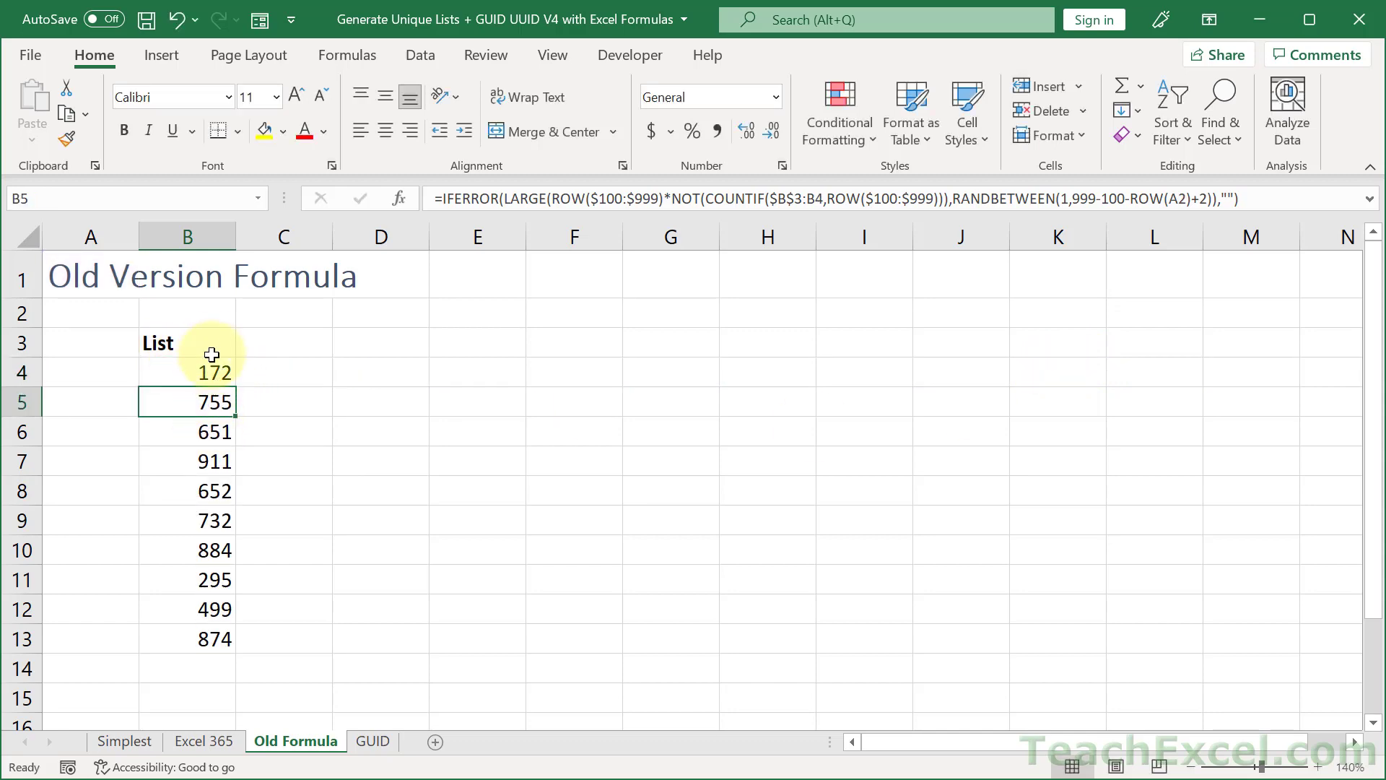
left_click(212, 368)
left_click_drag(234, 384, 211, 712)
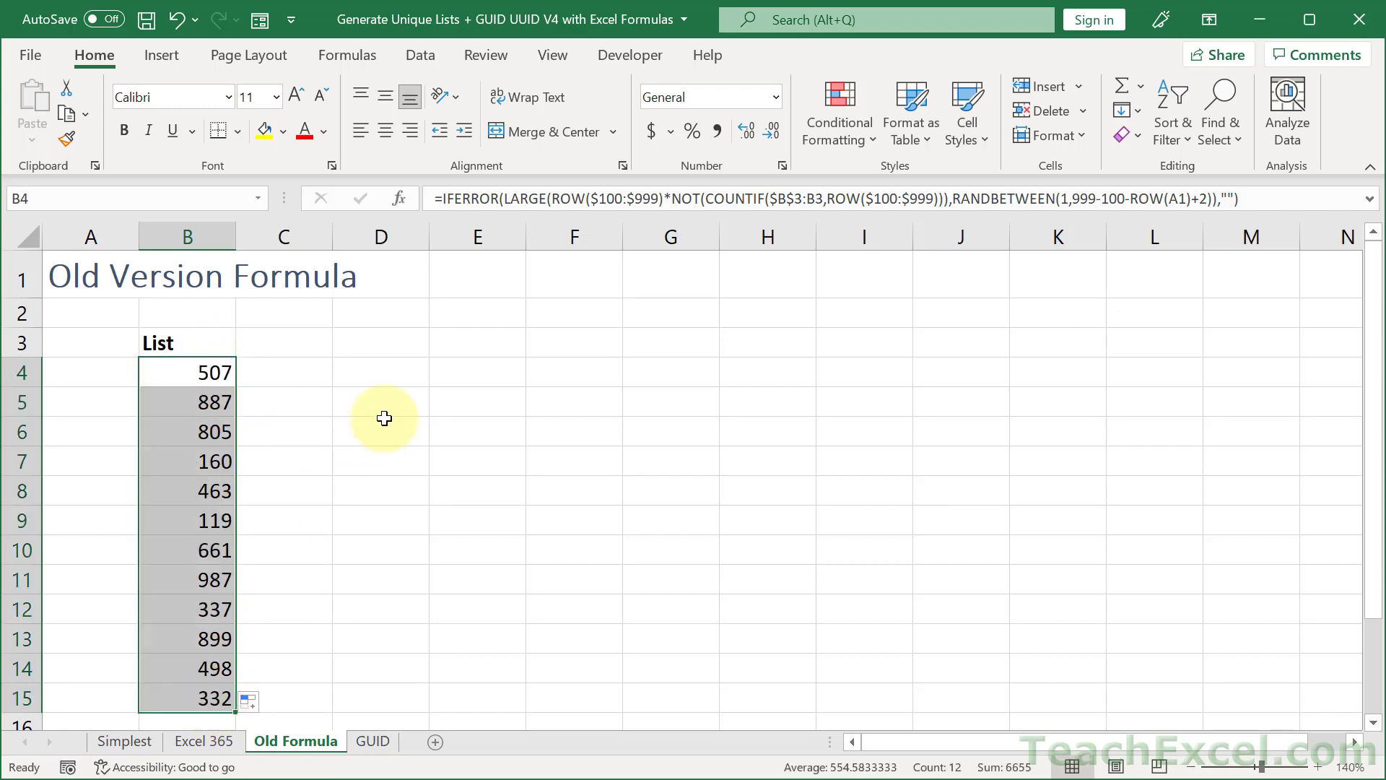
left_click(384, 418)
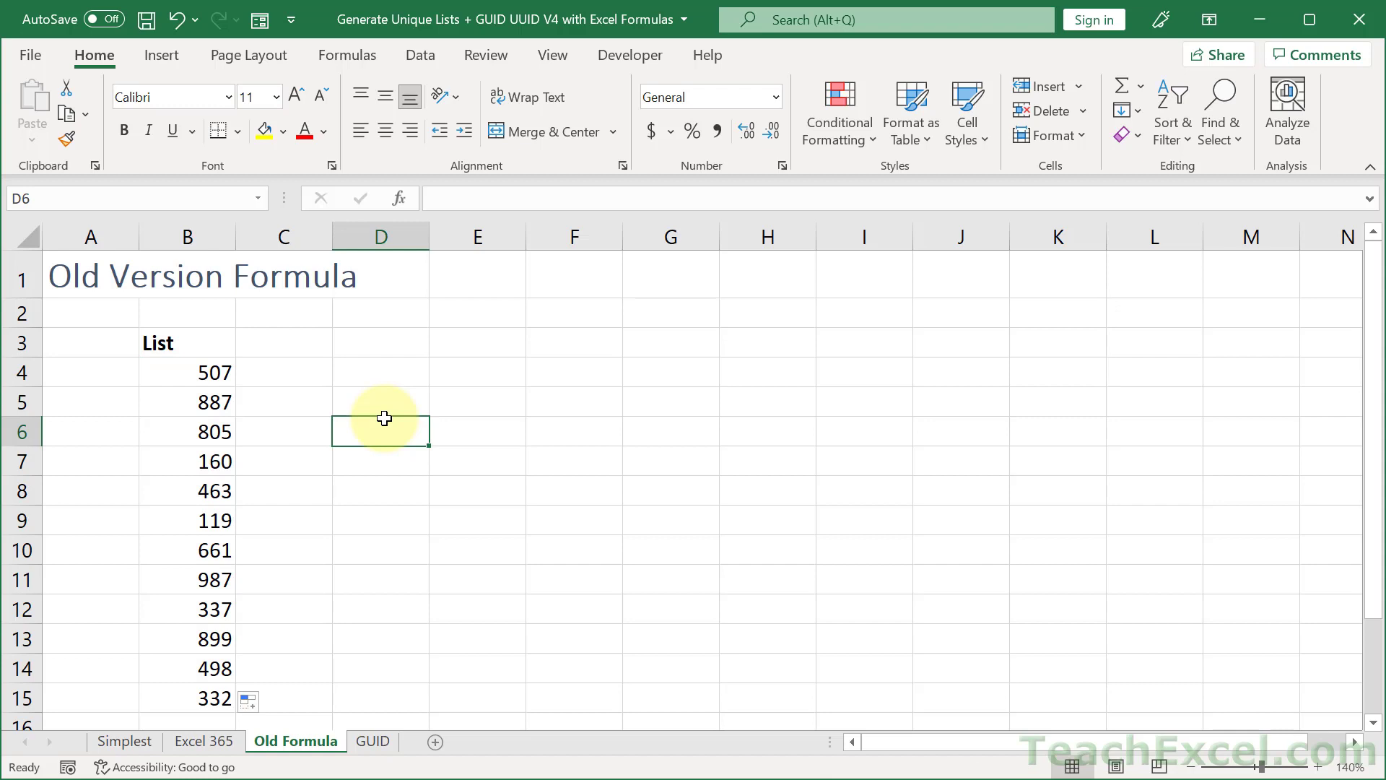
double_click(163, 373)
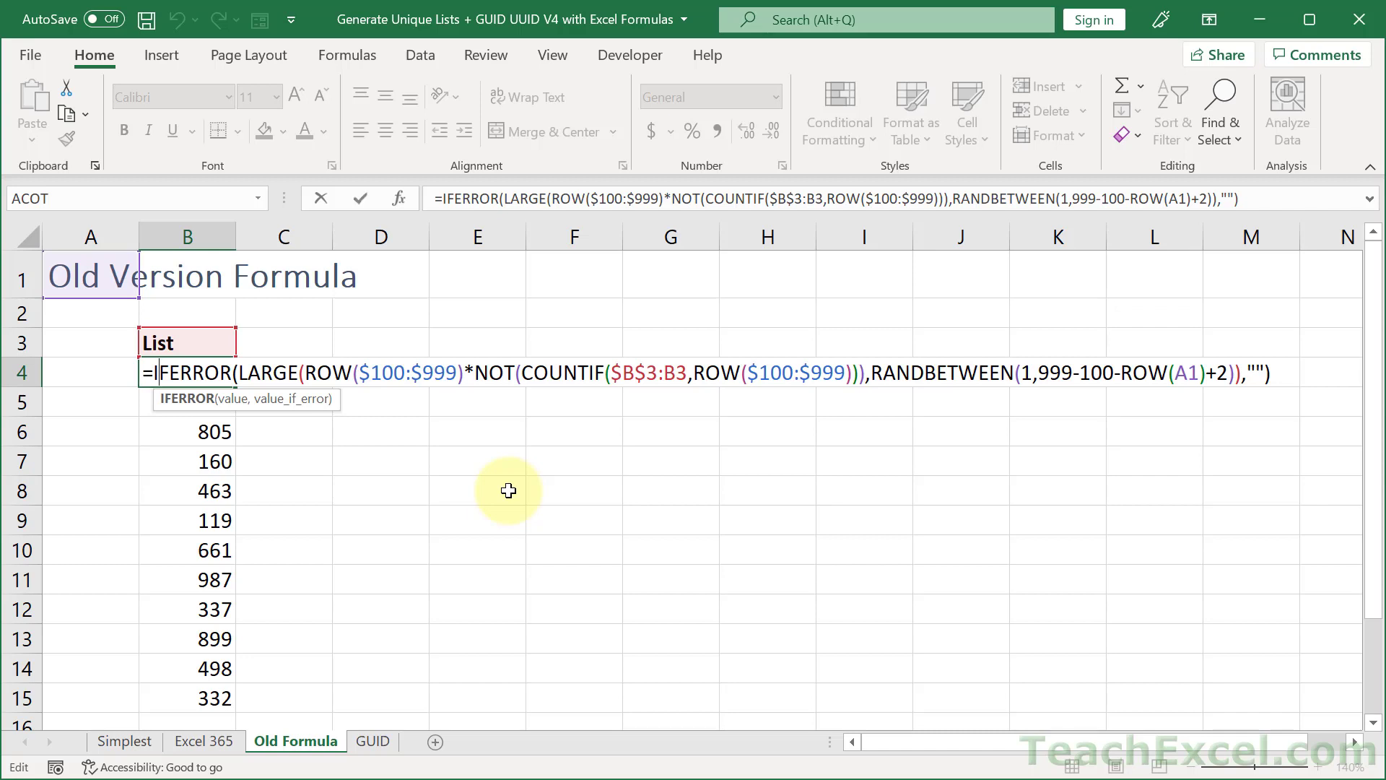
key("ctrl+Return")
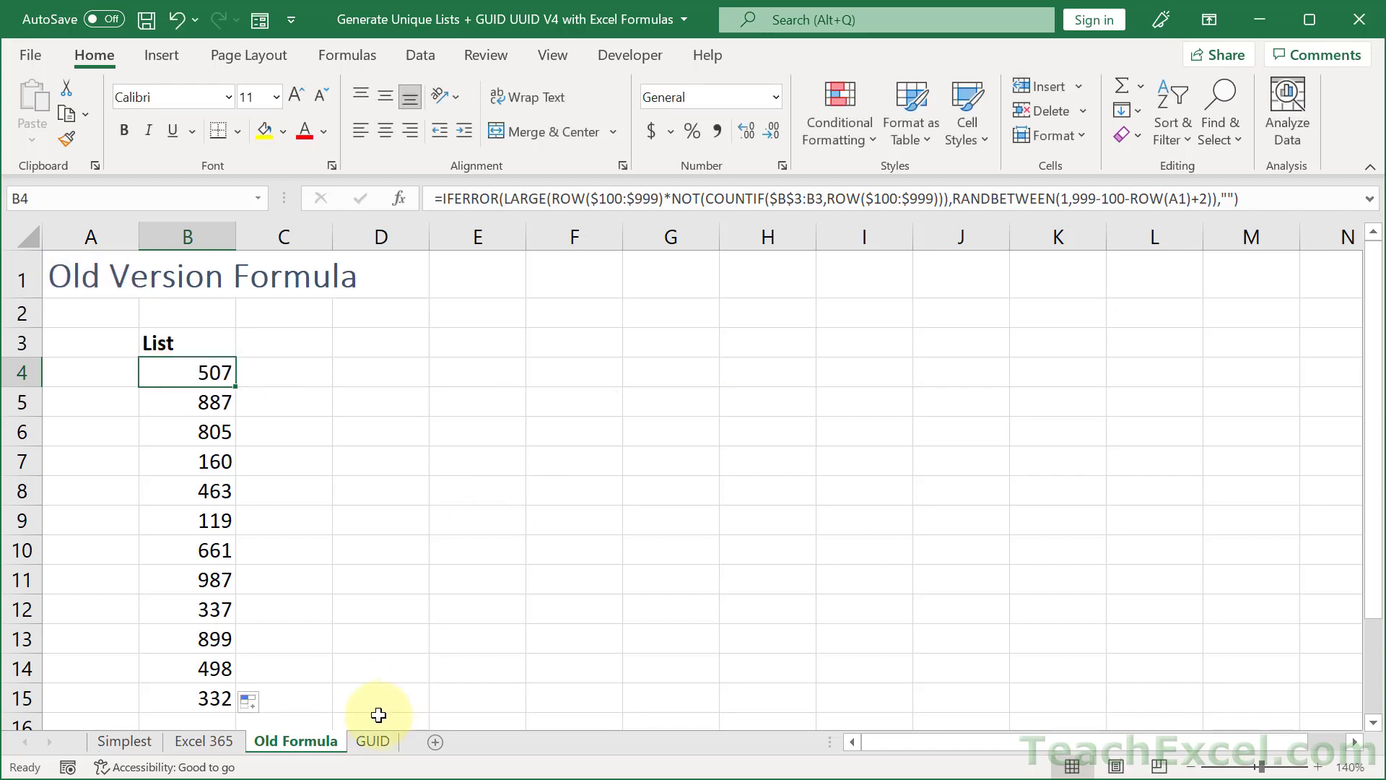
Open the GUID sheet and recalculate it several times to check the GUID formula in B4.
left_click(371, 742)
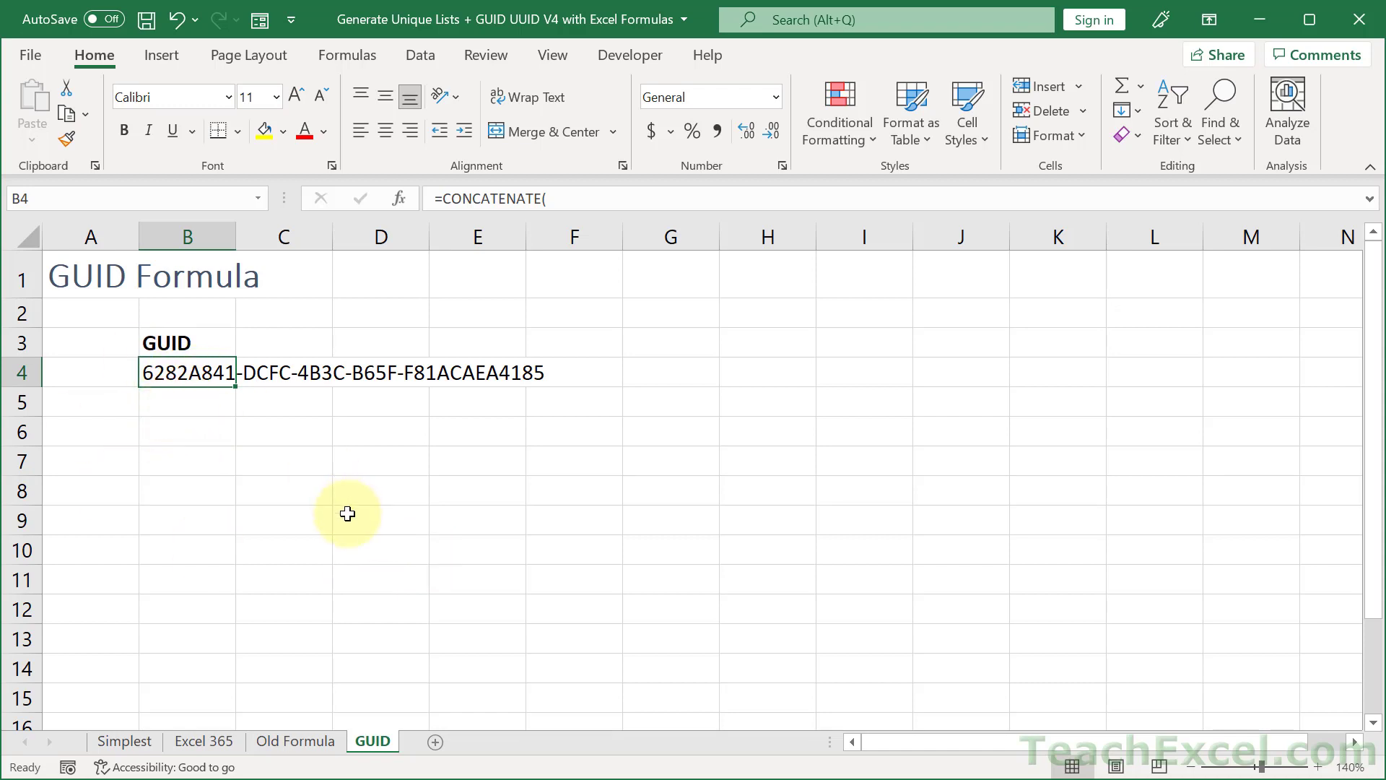
key("F9")
key("F9")
key("F9")
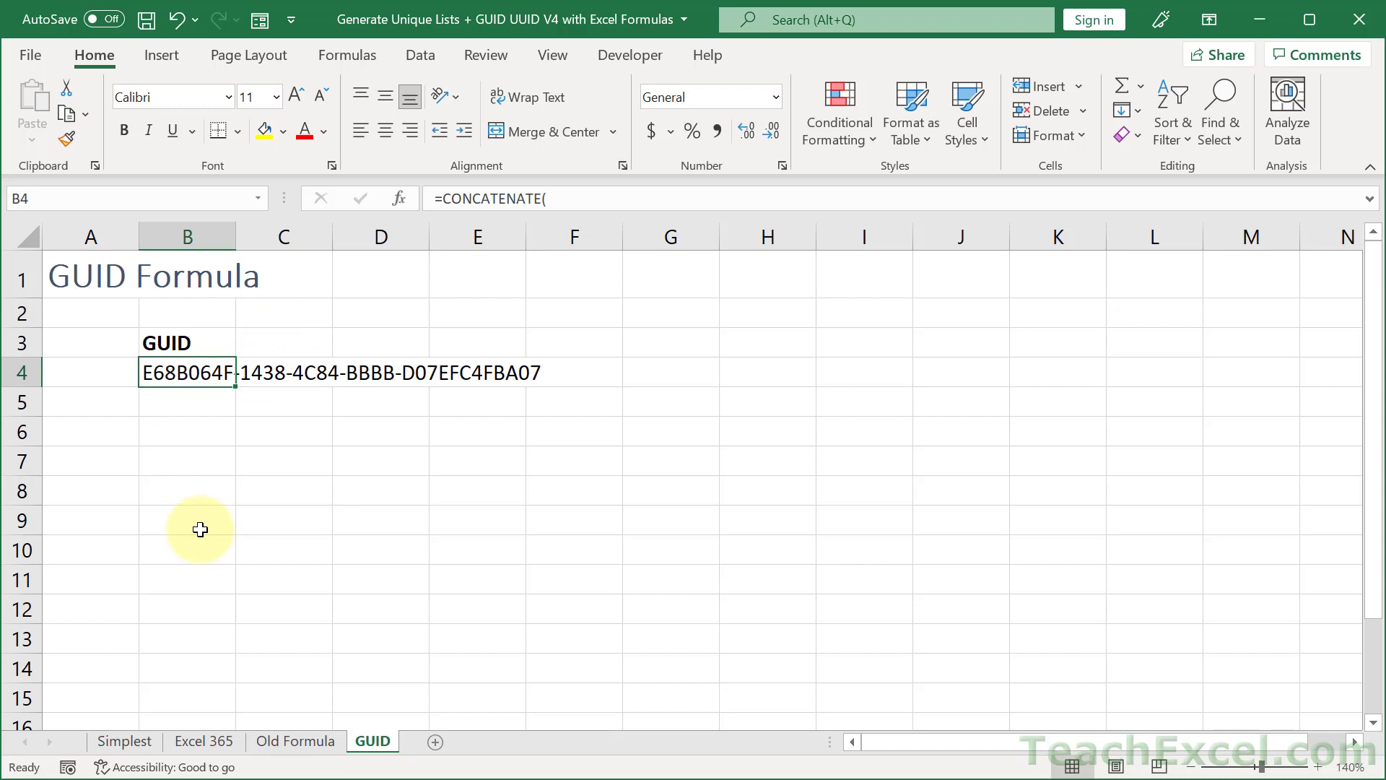
Copy the generated GUID from B4 and paste it into H4 as a value only.
key("ctrl+c")
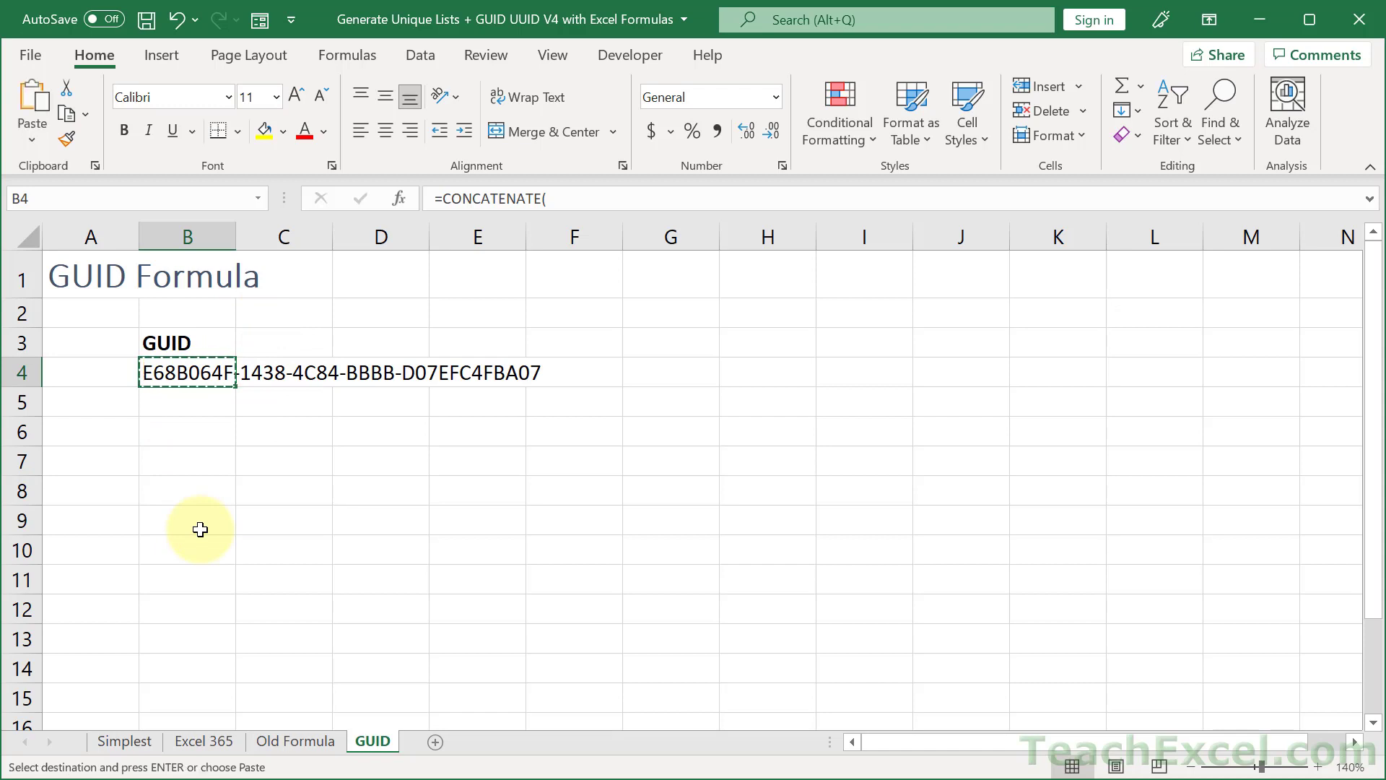
left_click(761, 371)
right_click(761, 371)
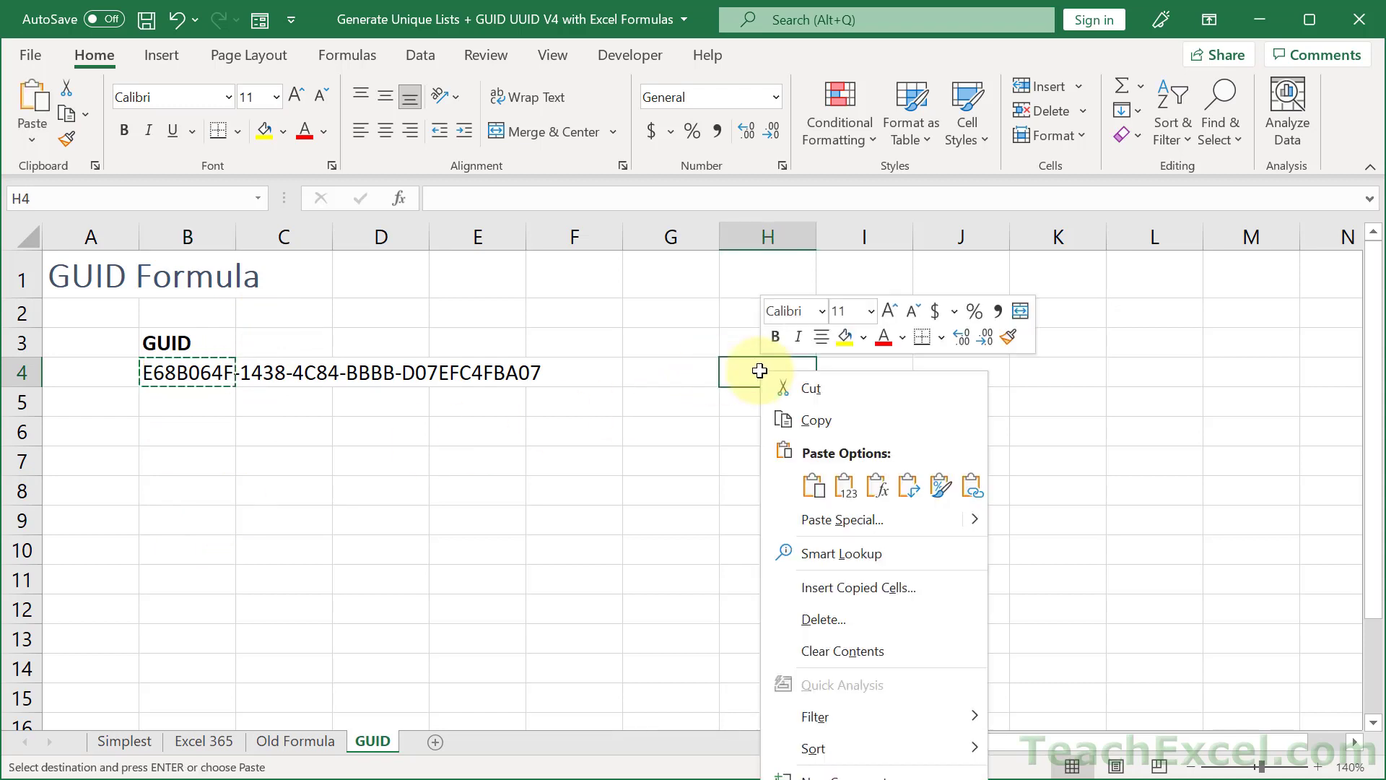
mouse_move(875, 517)
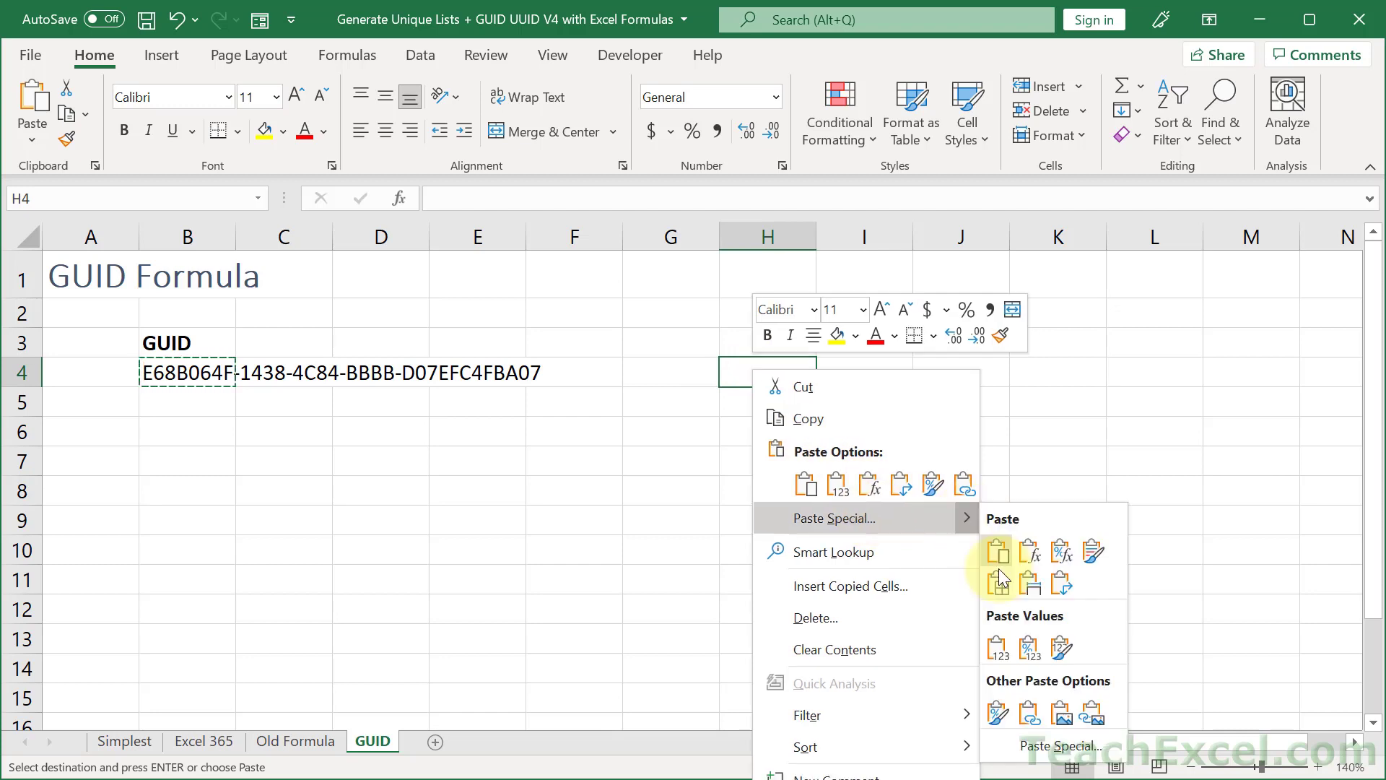
left_click(994, 655)
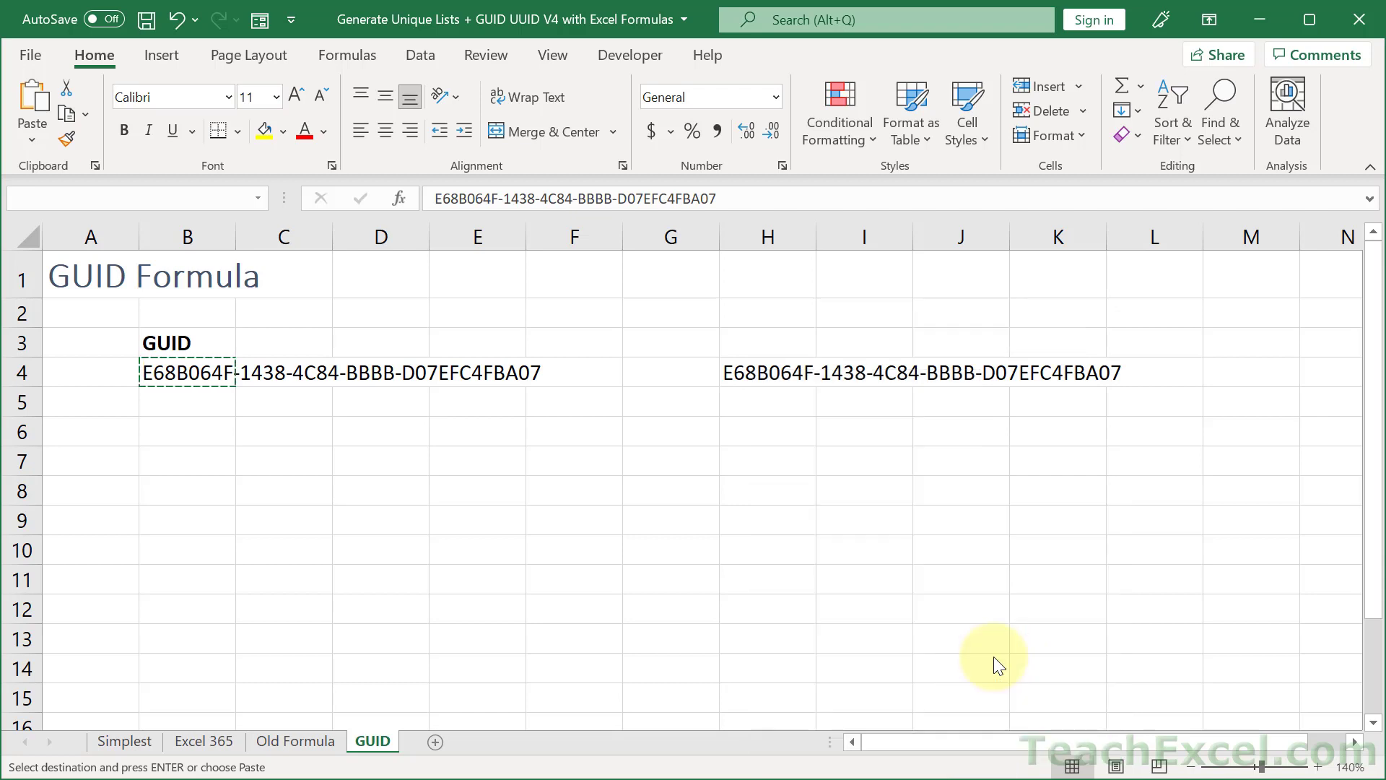
left_click(747, 395)
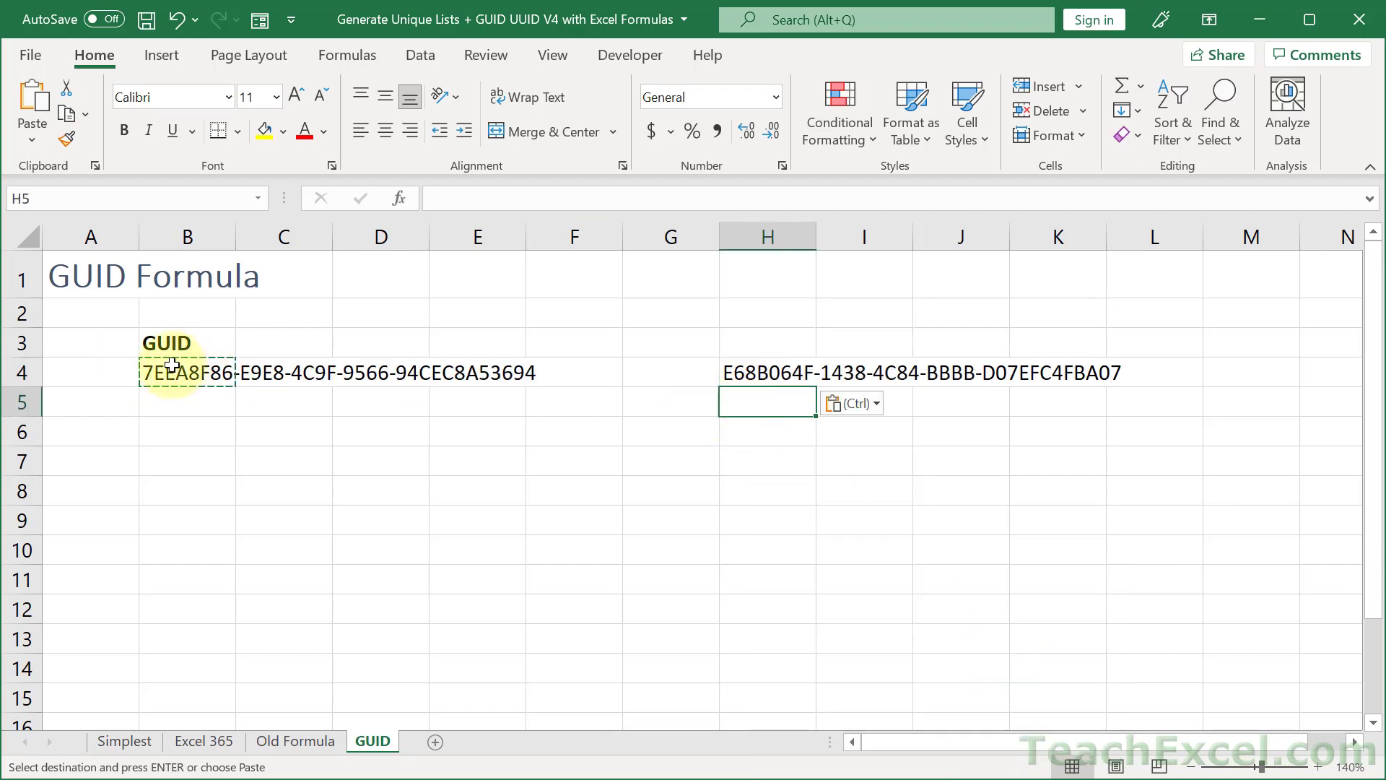
key("Escape")
key("Escape")
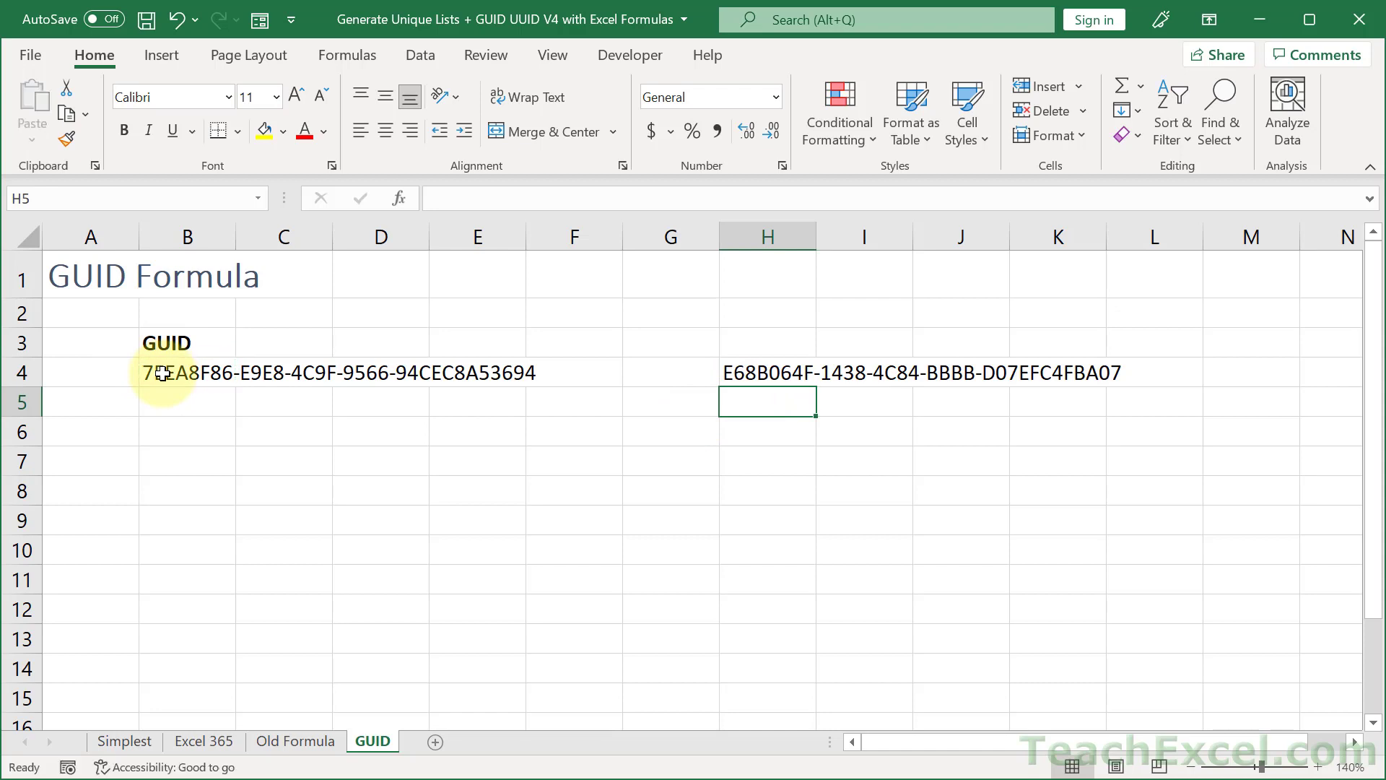
Review the CONCATENATE formula in B4 on the GUID sheet and fill it down to B12.
double_click(162, 373)
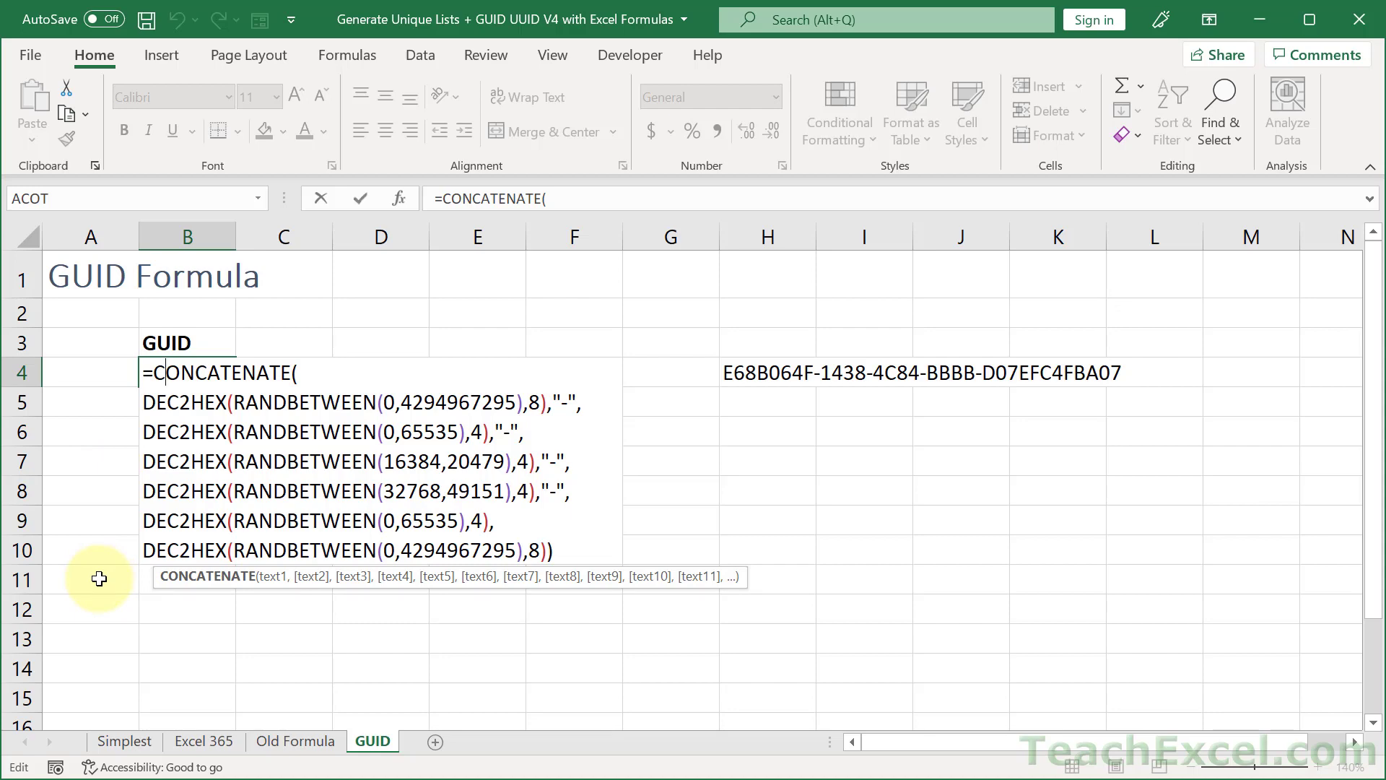
key("ctrl+Return")
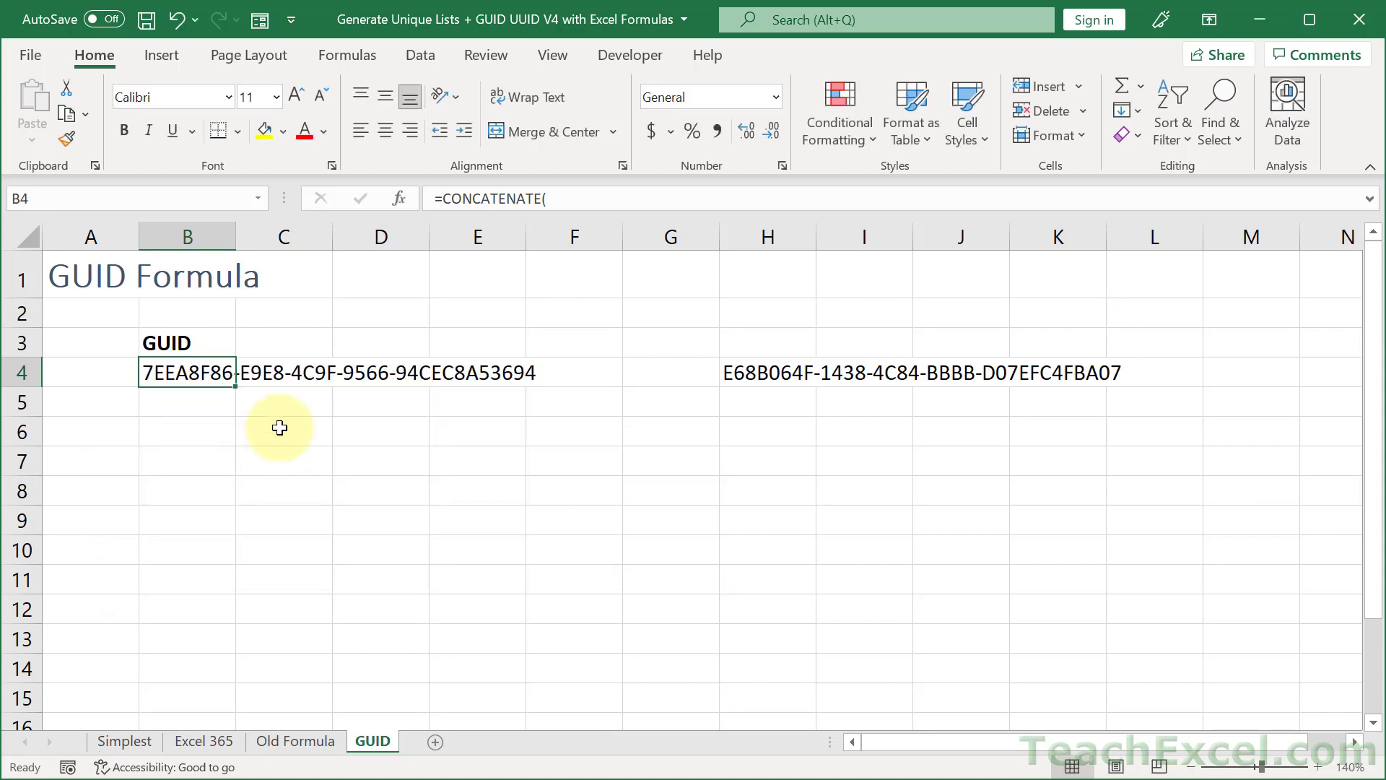
left_click_drag(235, 386, 210, 614)
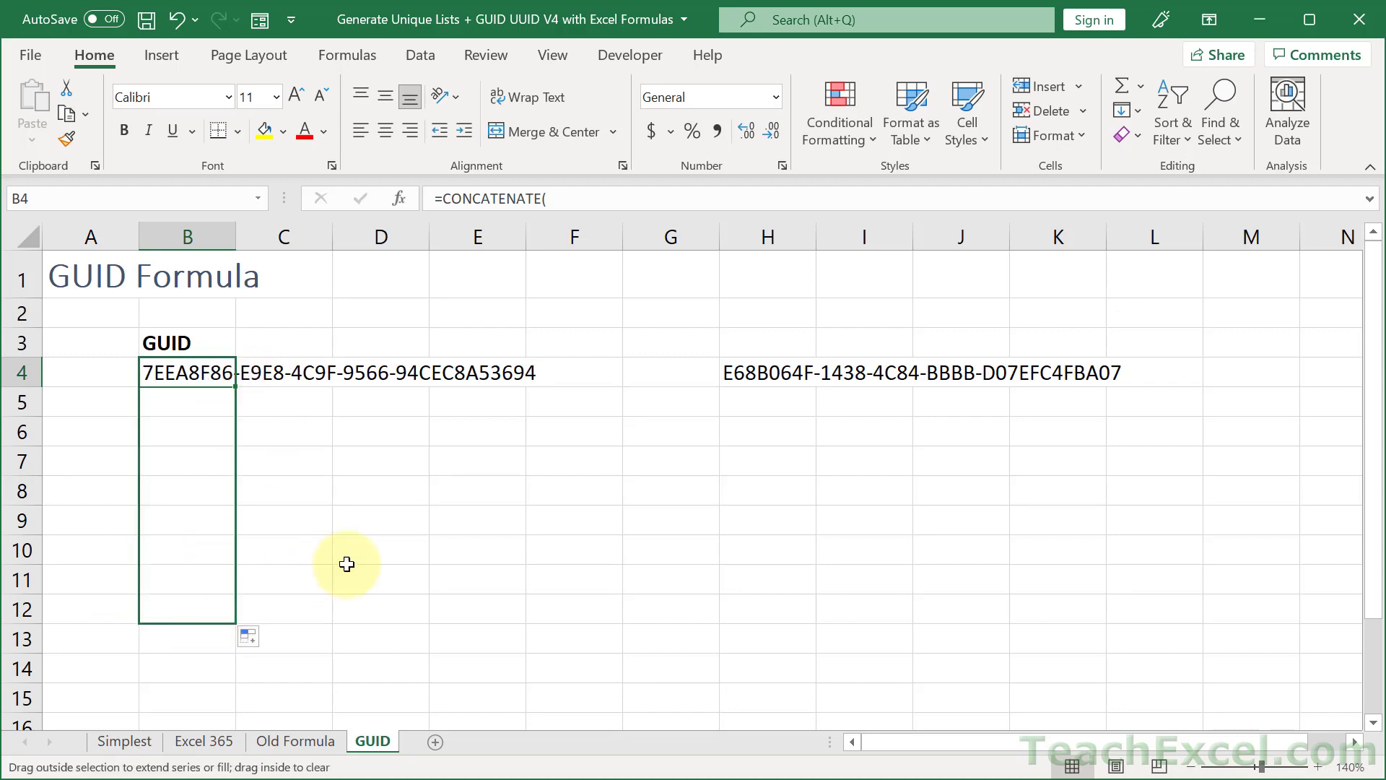
left_click(778, 544)
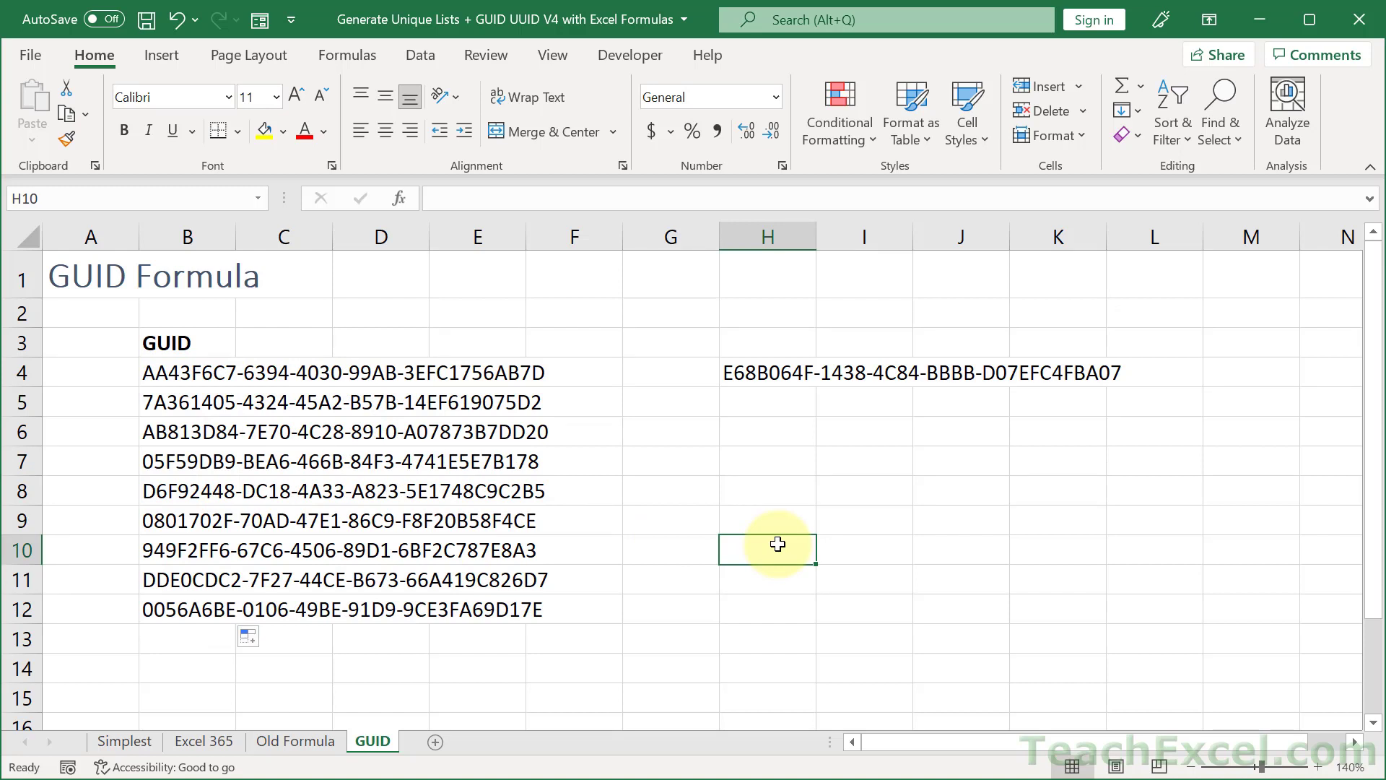
left_click(751, 374)
left_click(713, 514)
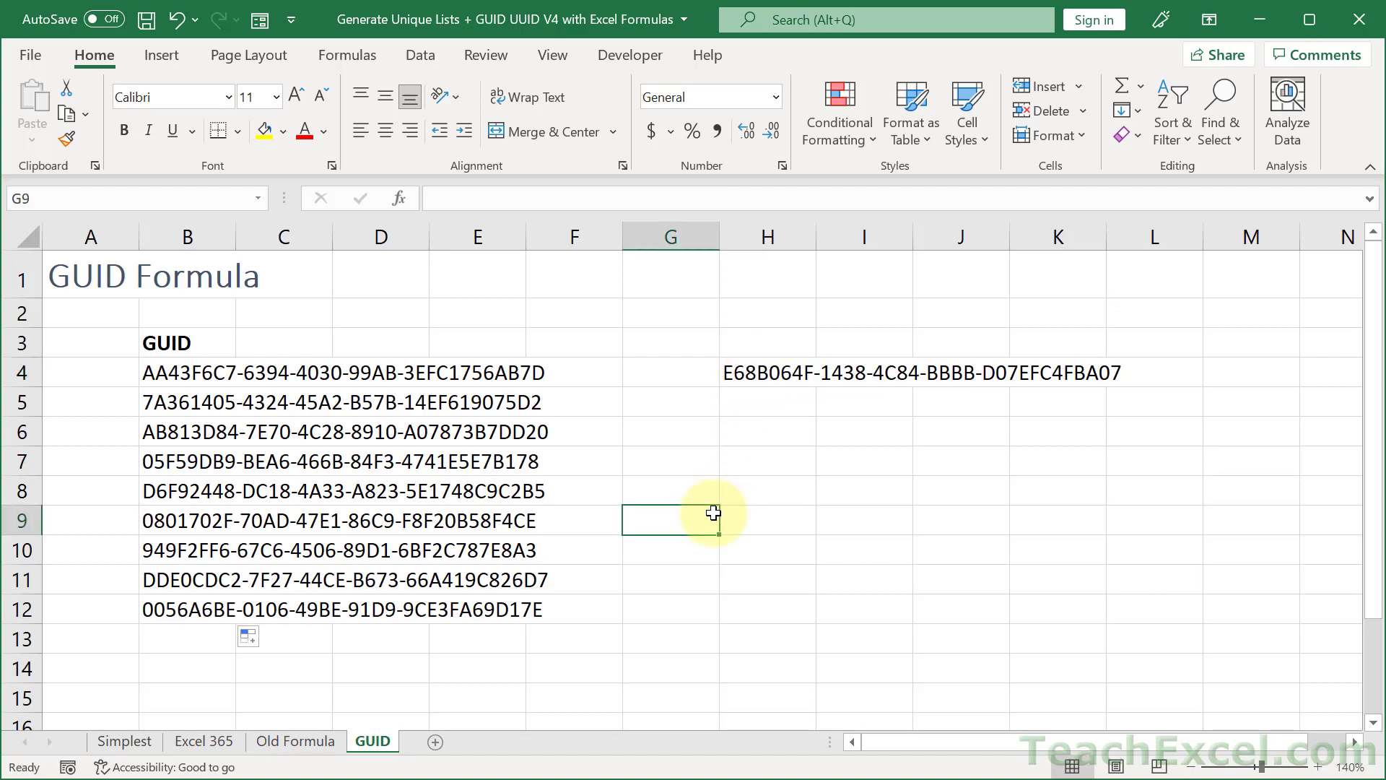